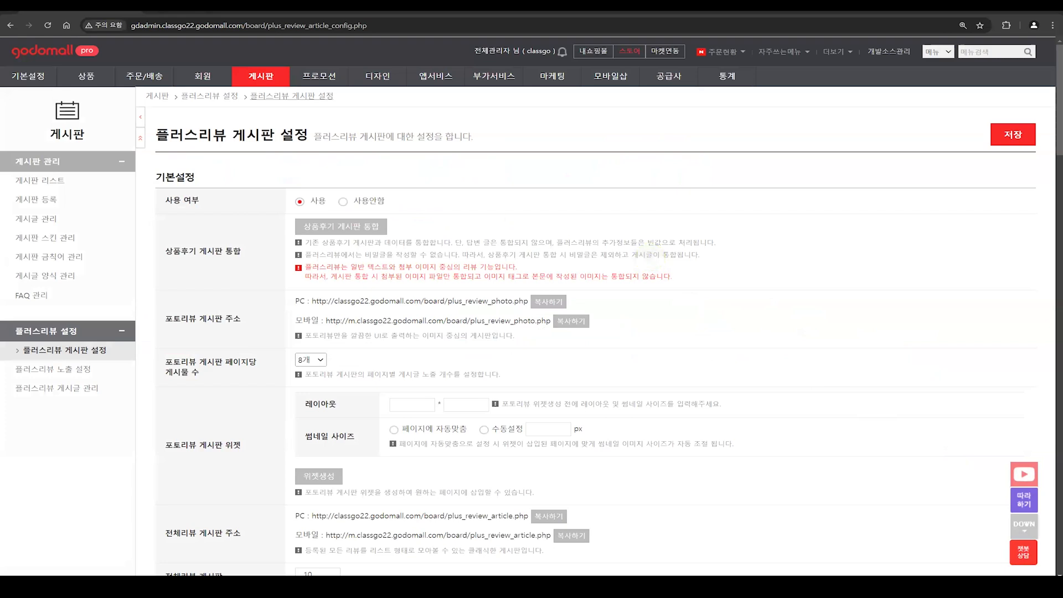
Step: Open the 카카오 알림톡 설정 page in the member management section
left_click(221, 75)
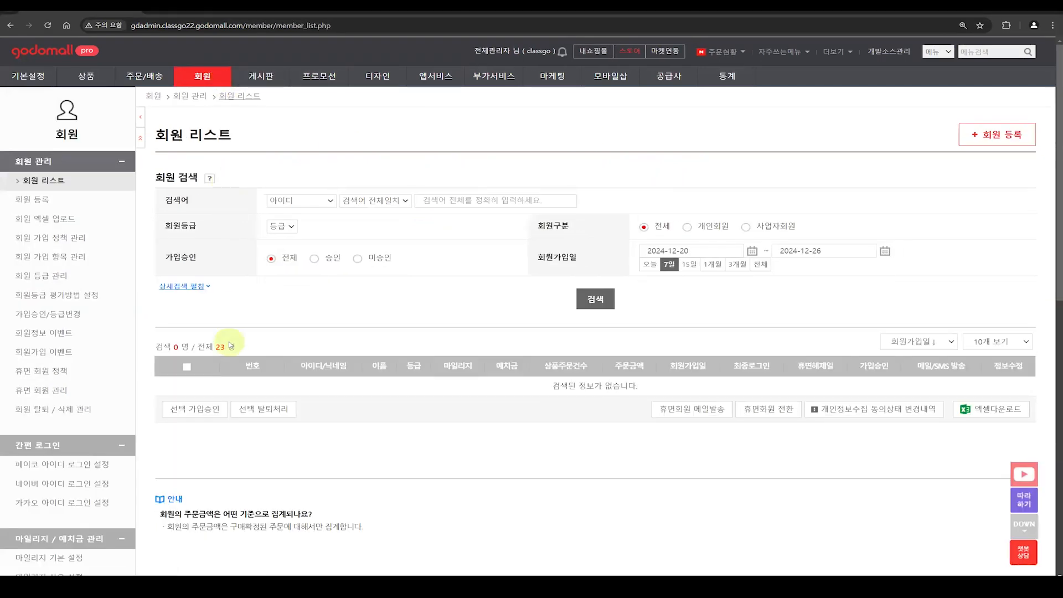
scroll(203, 355, "down", 2)
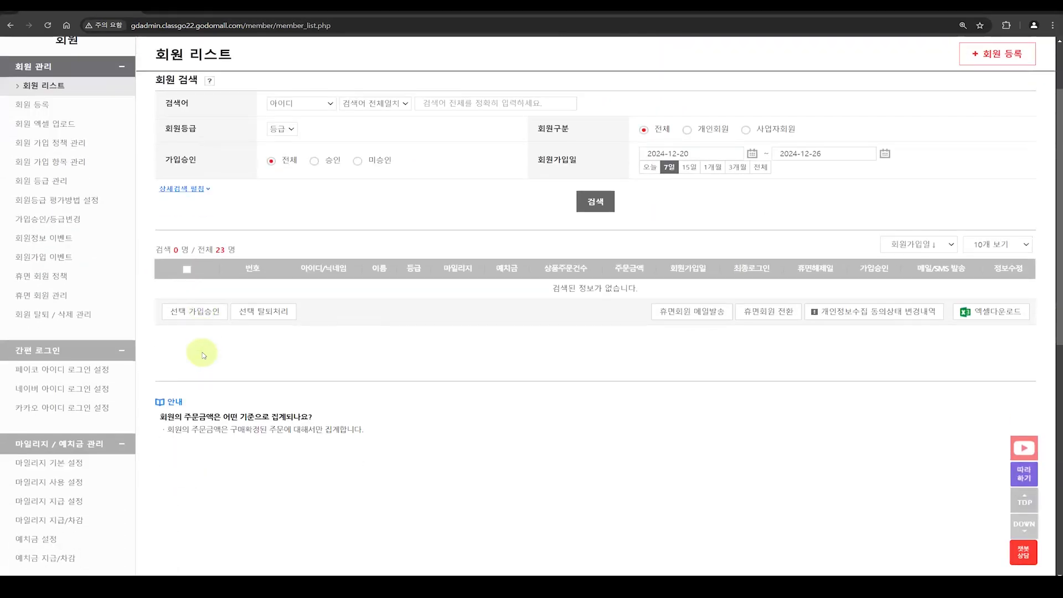
scroll(203, 355, "down", 10)
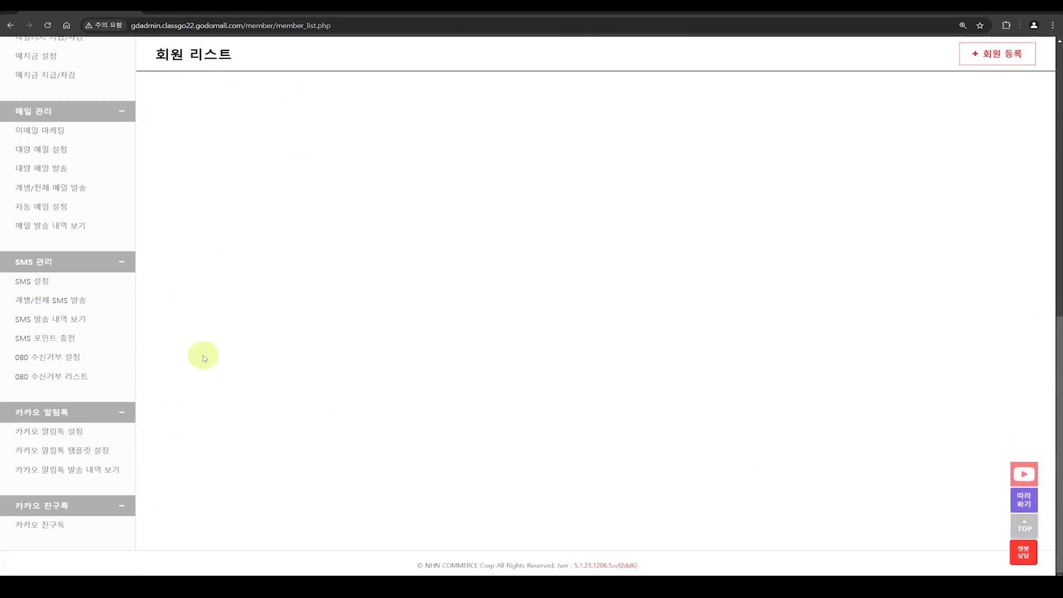
left_click(55, 435)
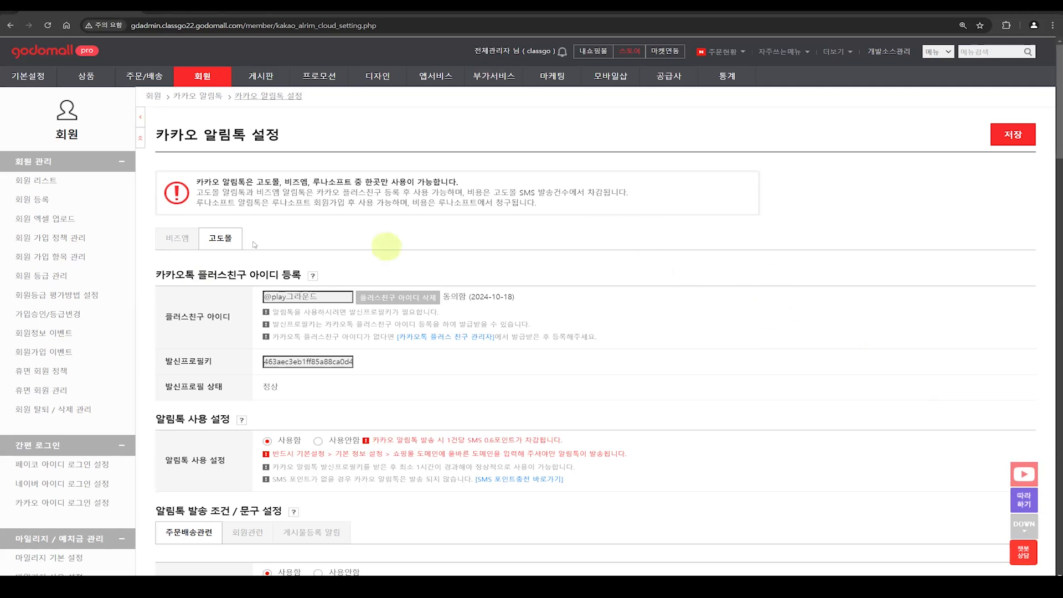
Step: Compare the 비즈엠 and 고도몰 알림톡 settings, dismiss the announcement, and examine the note about SMS points charged per message
left_click(186, 235)
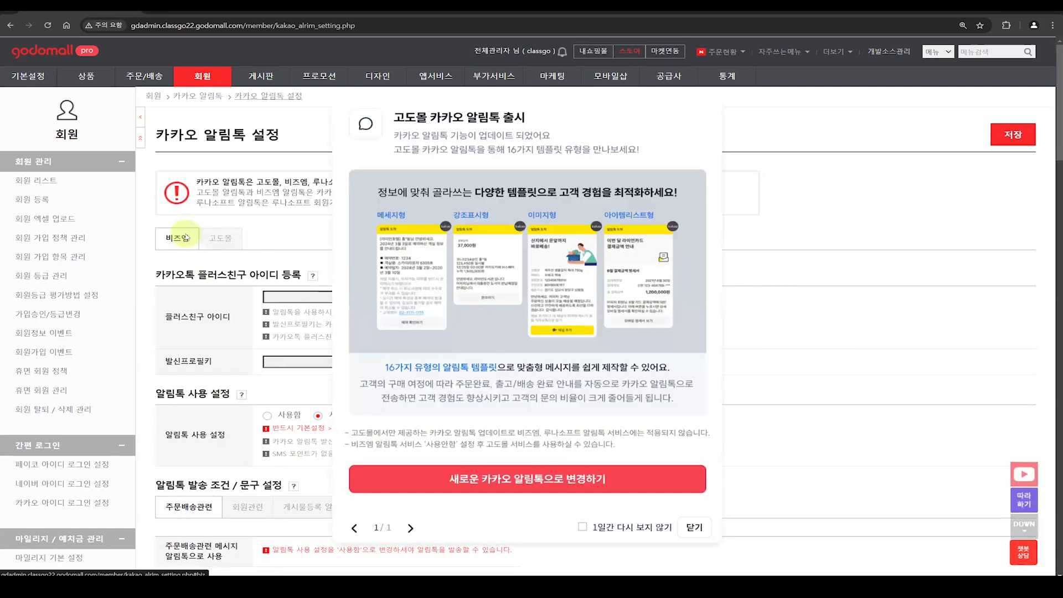
left_click(242, 237)
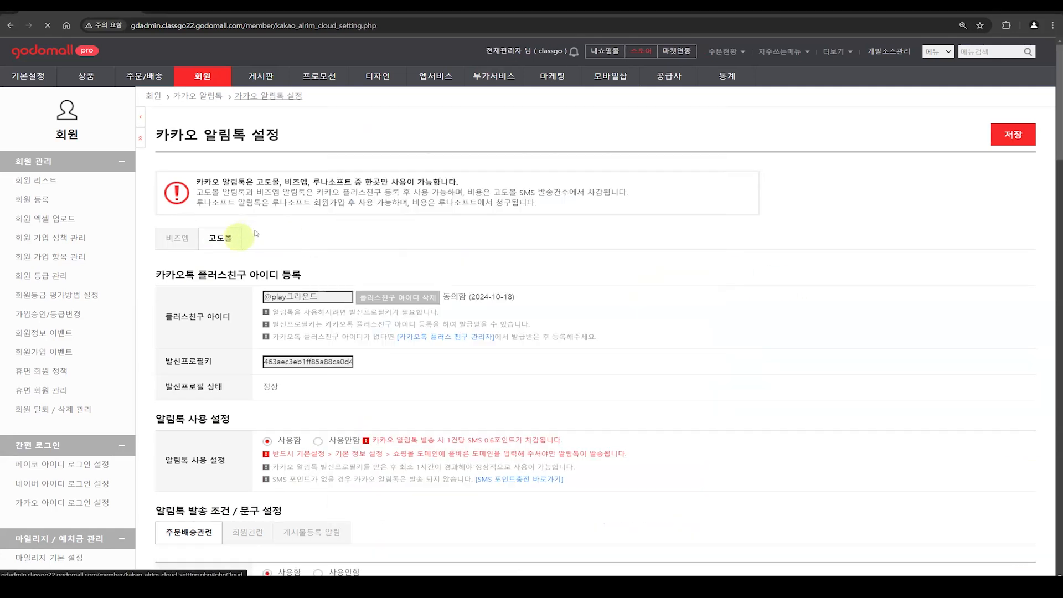
left_click(180, 245)
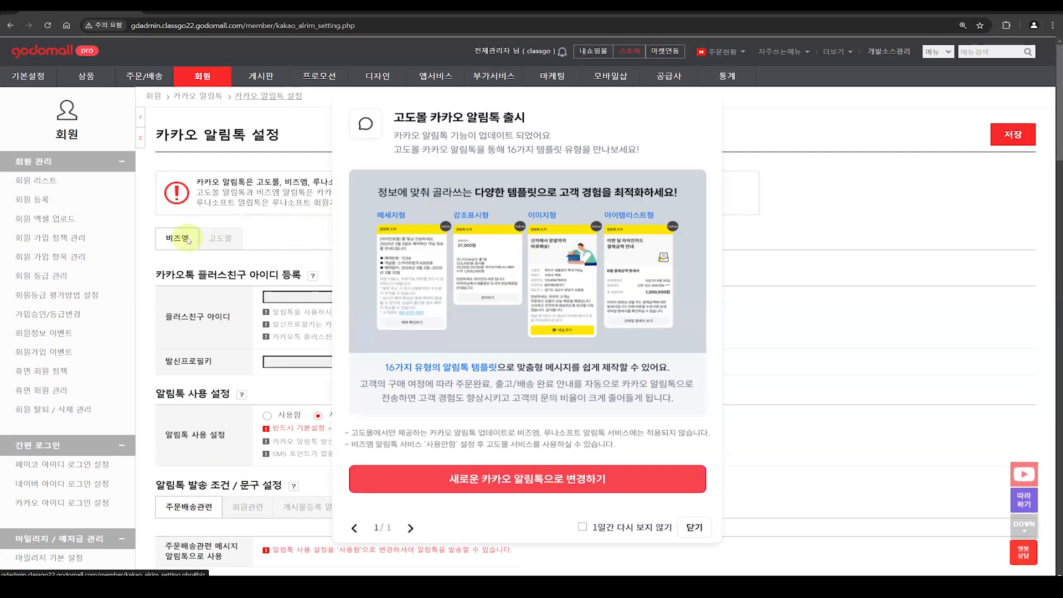
left_click(695, 528)
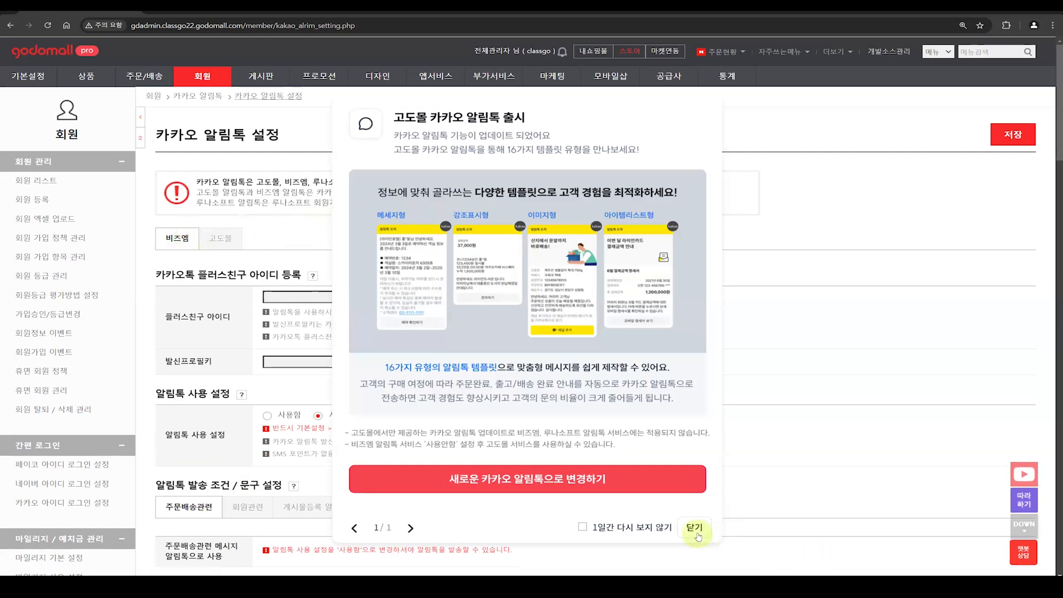
left_click(740, 407)
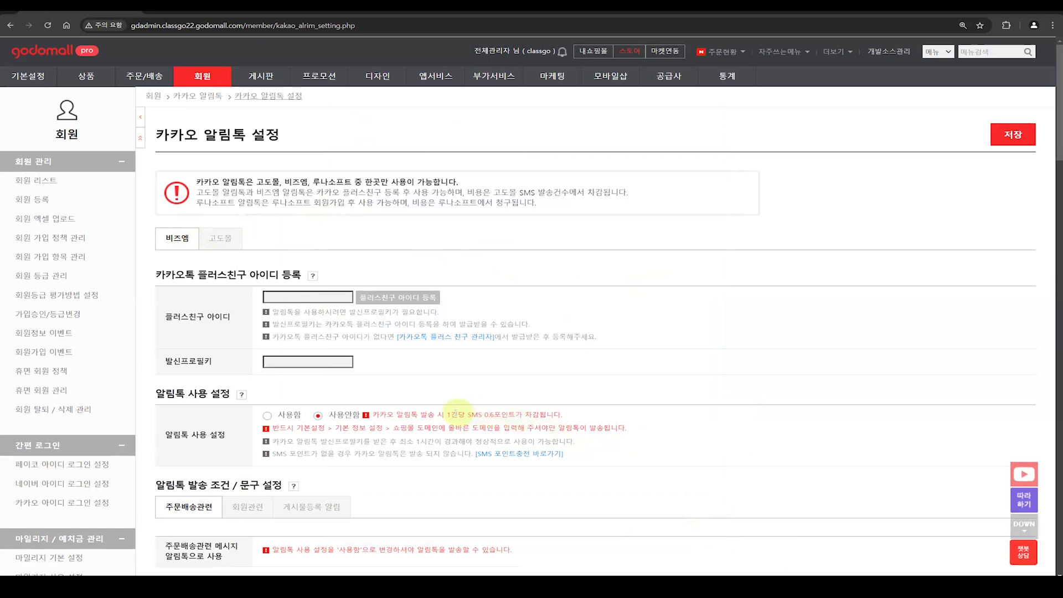
left_click_drag(453, 414, 593, 414)
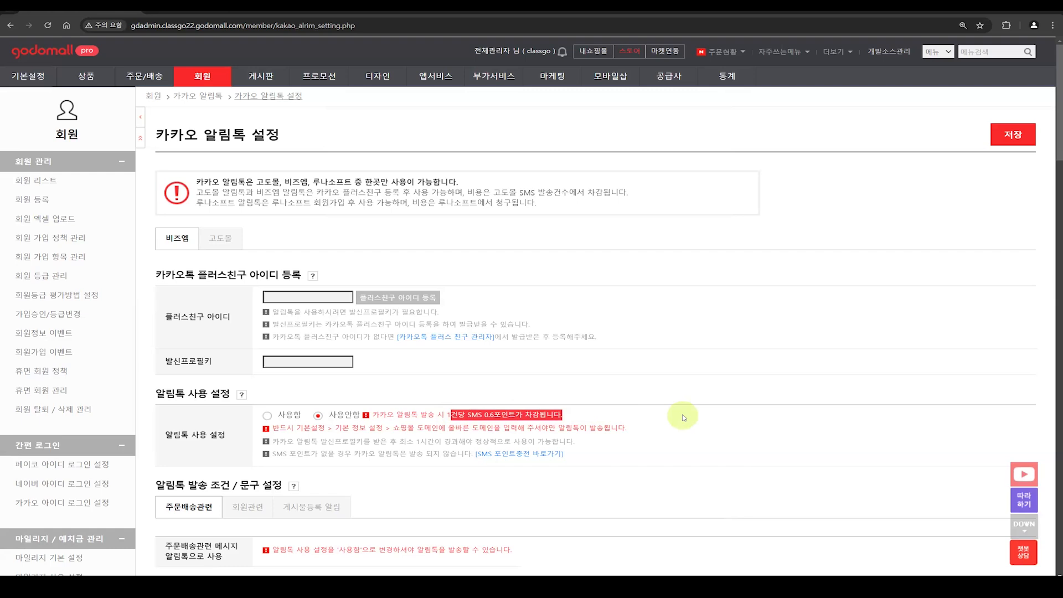
left_click(648, 394)
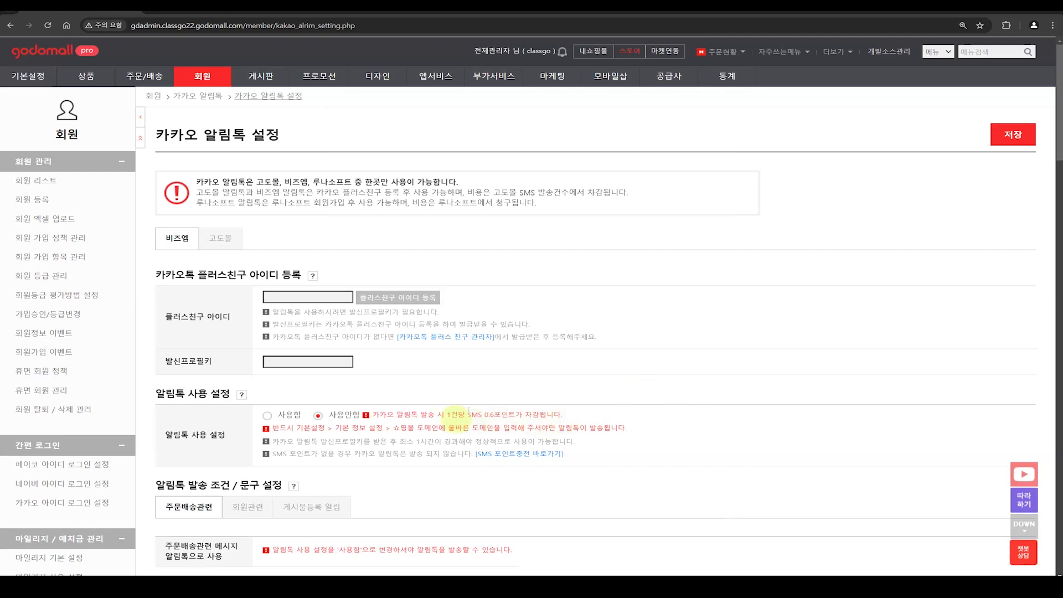
Step: Switch between the 고도몰 and 비즈엠 알림톡 settings, ending on 비즈엠 with its announcement dismissed
left_click(227, 241)
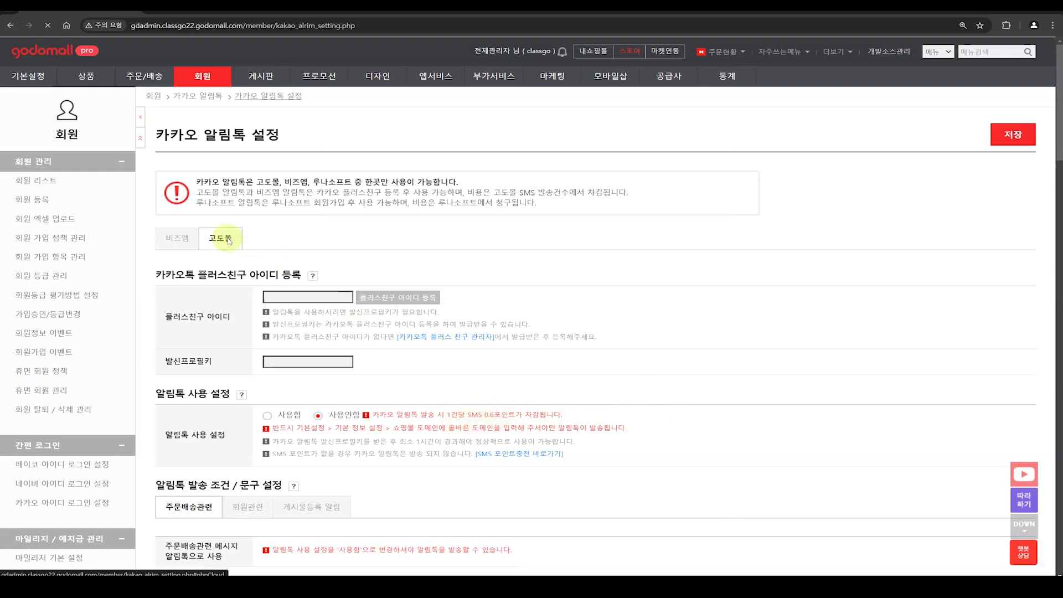
left_click(174, 243)
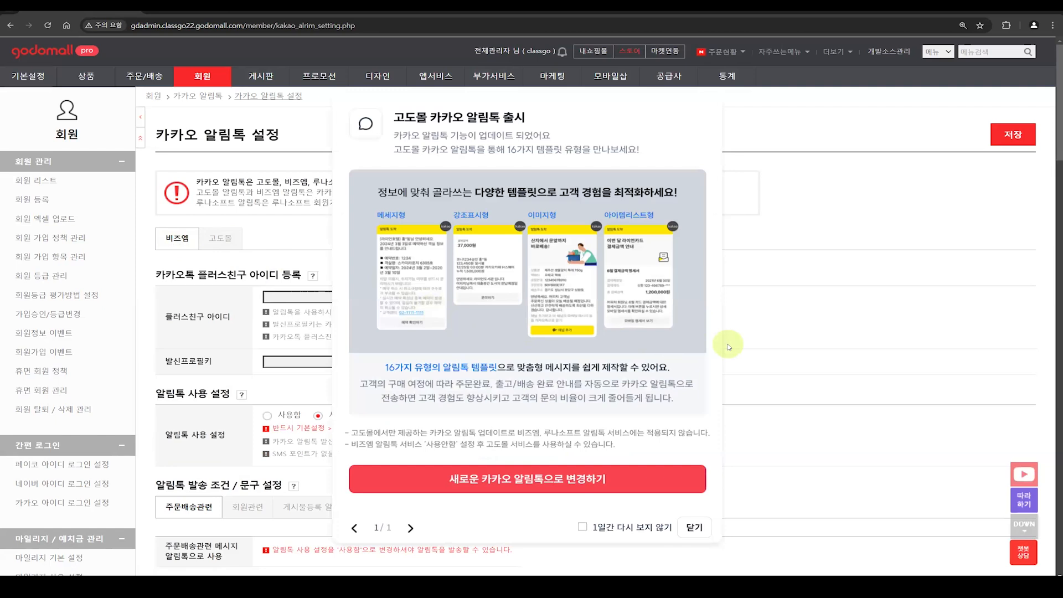
left_click(693, 531)
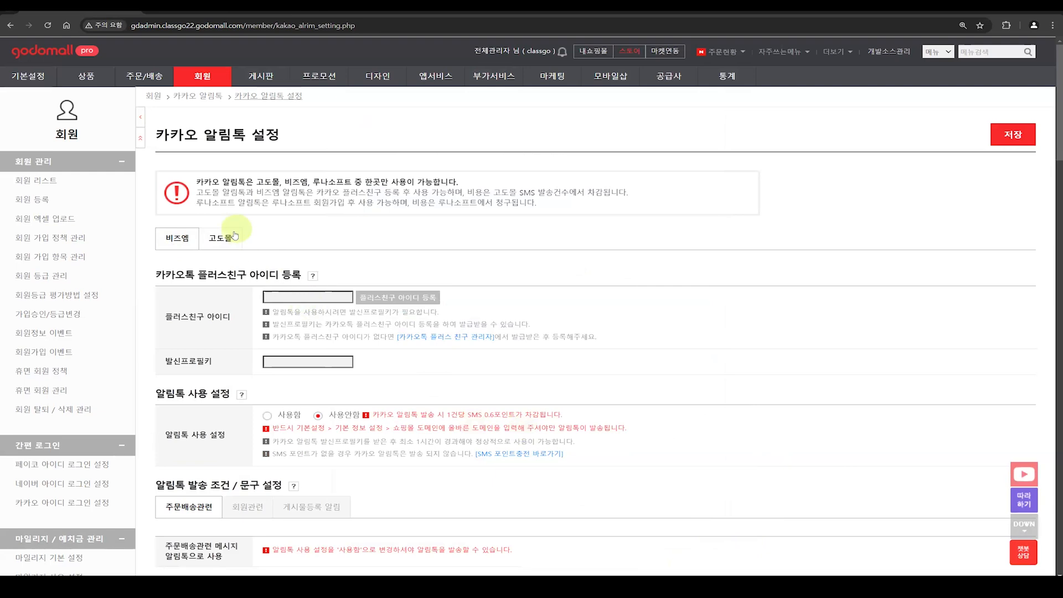
left_click(185, 242)
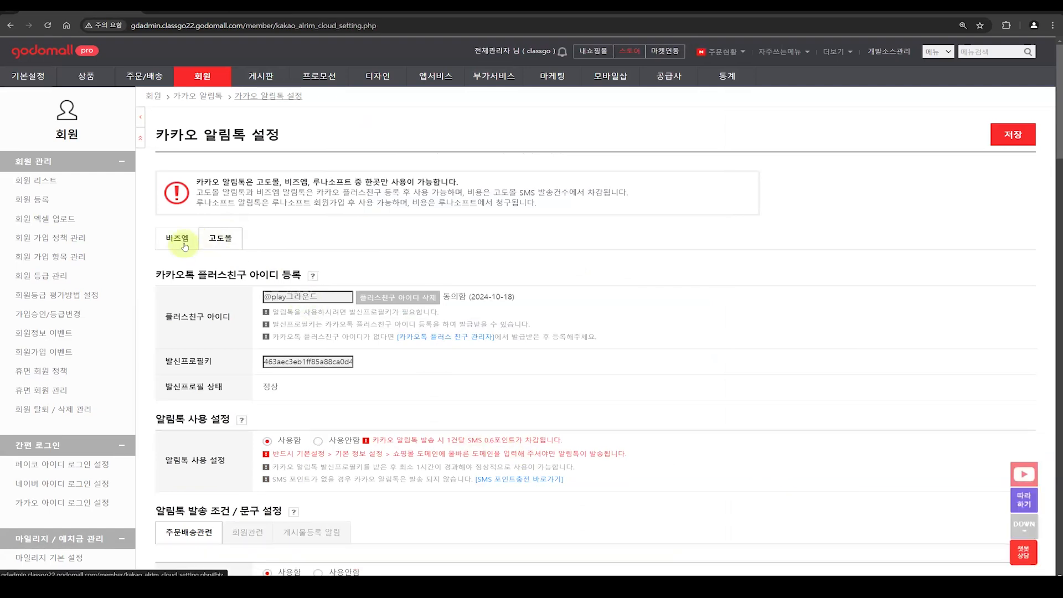
left_click(185, 247)
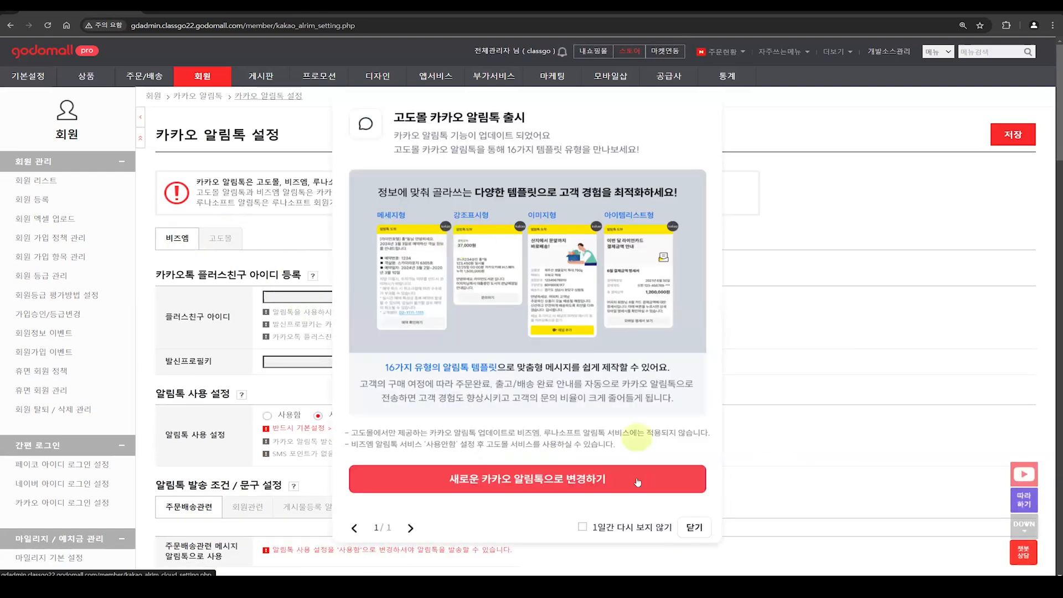
left_click(694, 527)
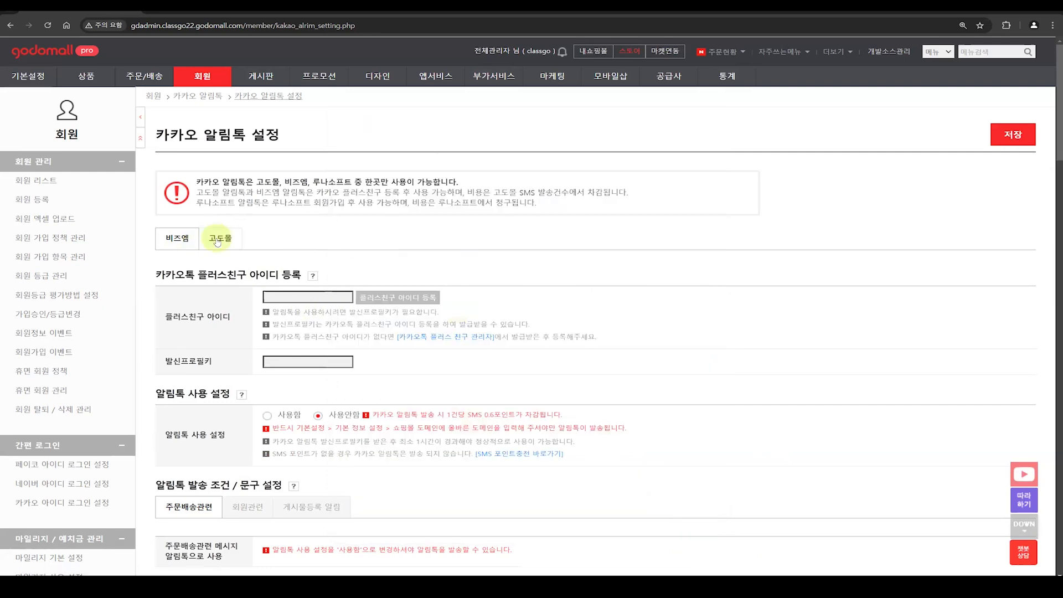
Step: Read the notice about the sign-up and billing conditions of 루나소프트 알림톡
left_click_drag(197, 203, 262, 210)
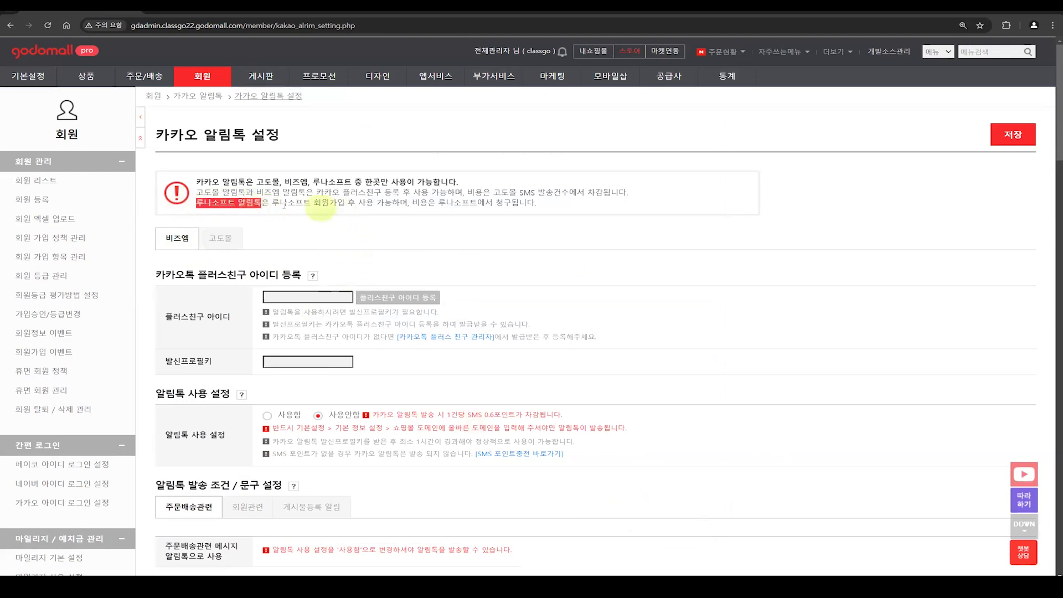
left_click_drag(271, 203, 514, 204)
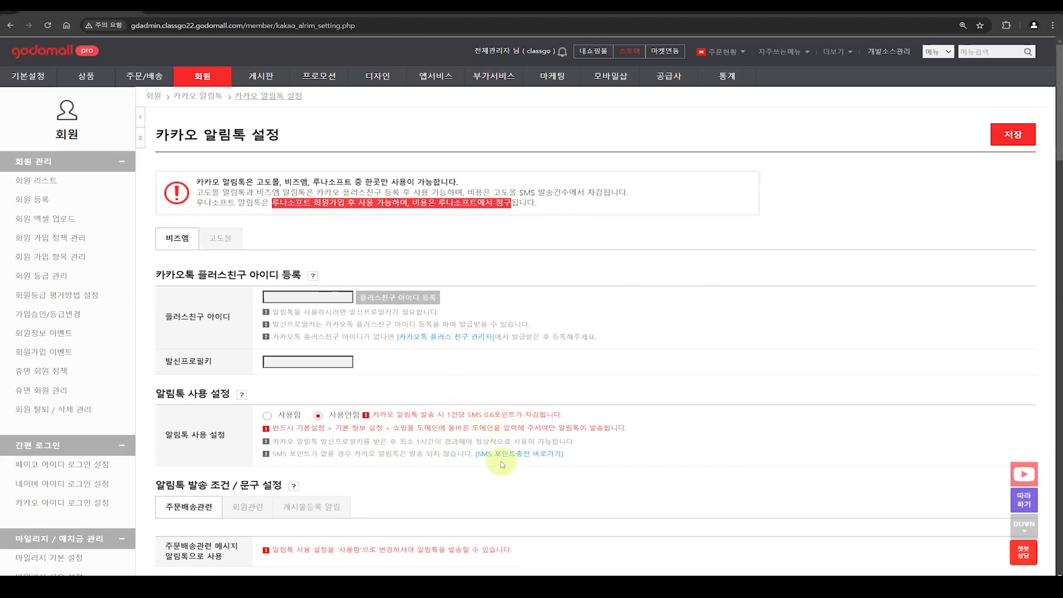
left_click(510, 233)
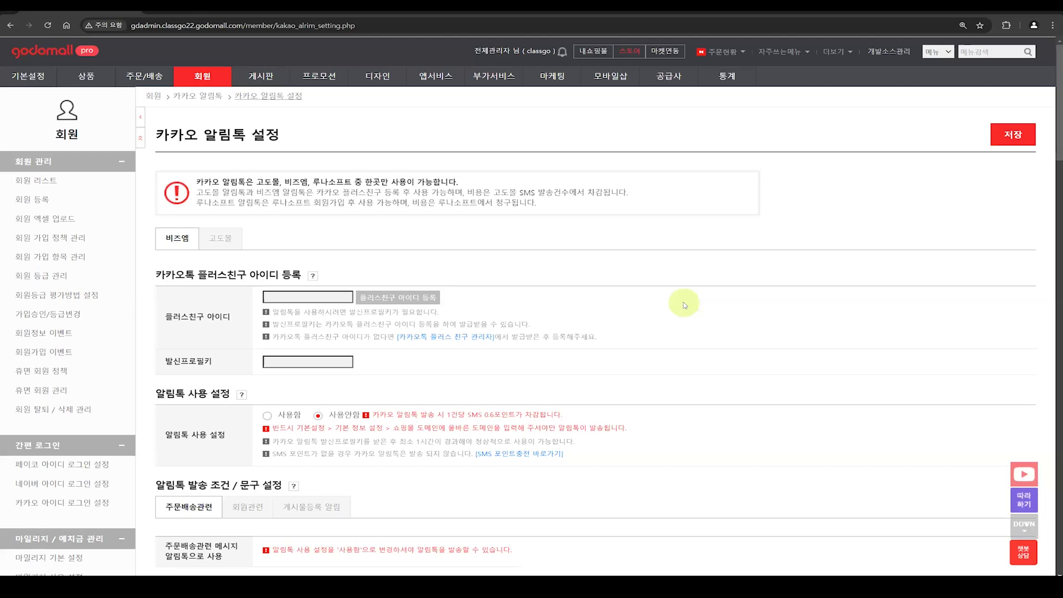
Step: Search the NHN Commerce app store for "알림톡" and return to the 카카오 알림톡 설정 page
left_click(632, 53)
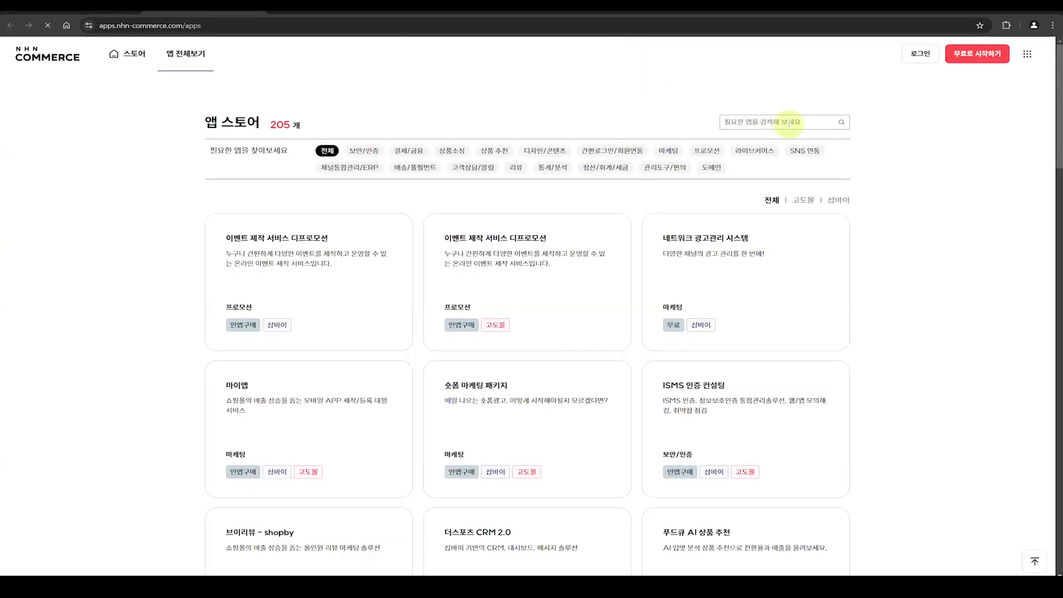
left_click(789, 123)
type("알림톡")
key("Return")
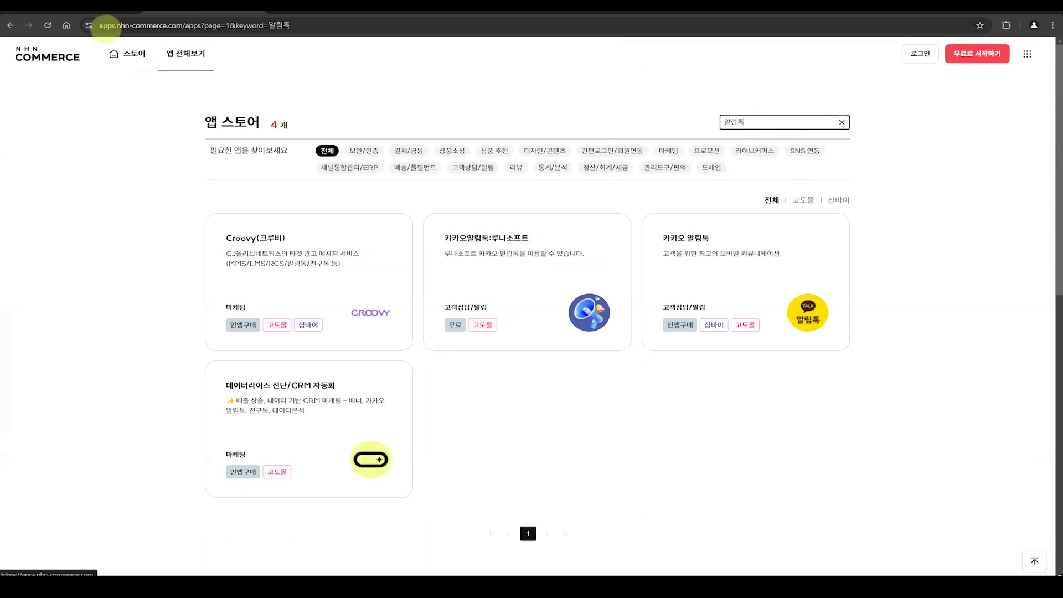
left_click(71, 5)
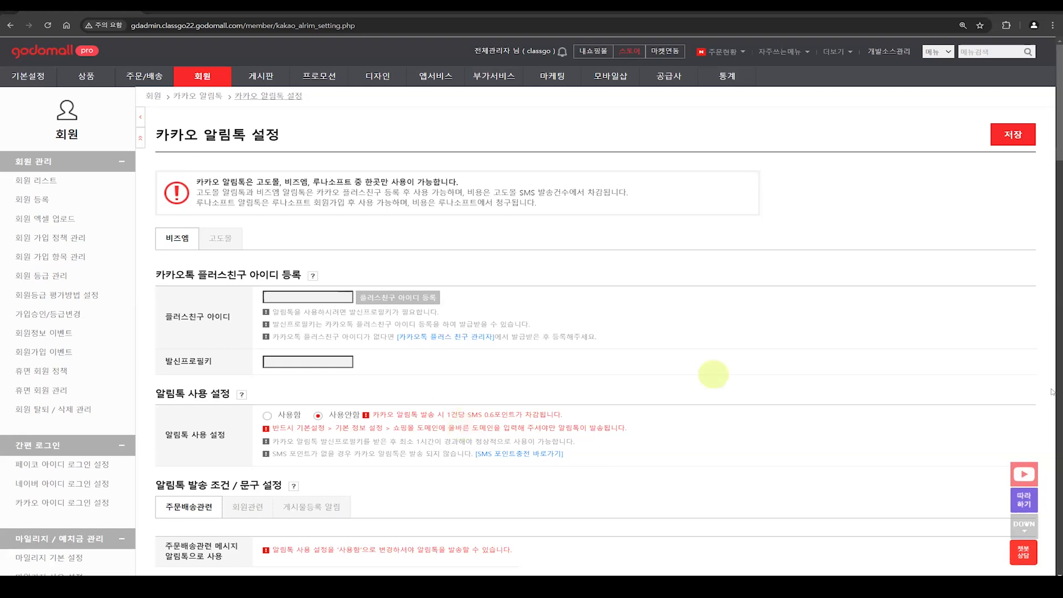
Step: View the 고도몰 알림톡 settings, and reopen them through the new 카카오 알림톡 announcement shown for 비즈엠
left_click(228, 243)
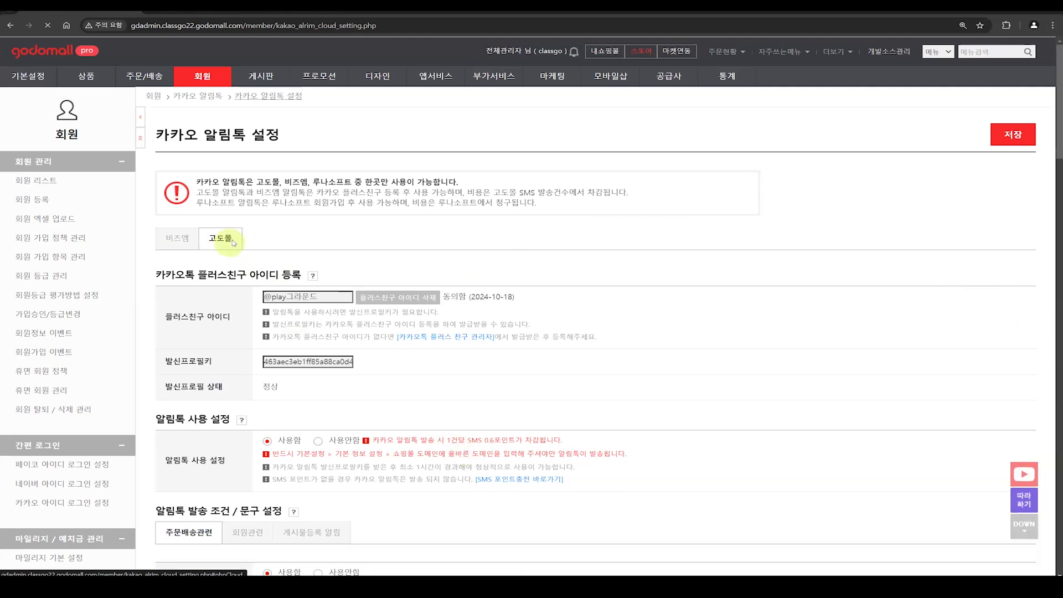
left_click(184, 241)
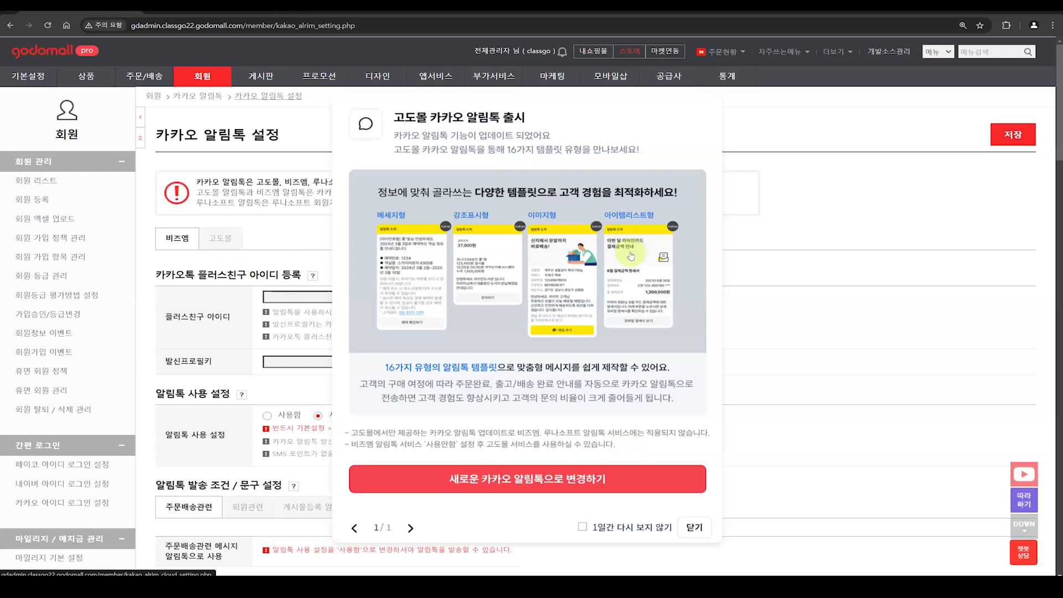
left_click(558, 483)
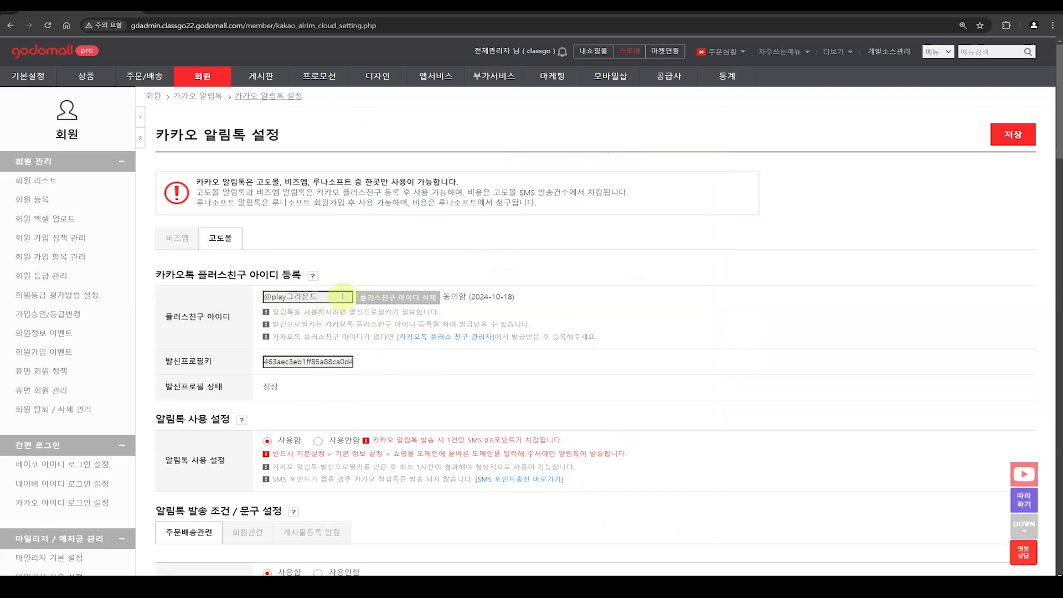
Step: Review the 고도몰 알림톡 사용 설정 options, leaving 사용함 selected, and examine the 주문배송관련 message conditions and templates
scroll(342, 297, "down", 1)
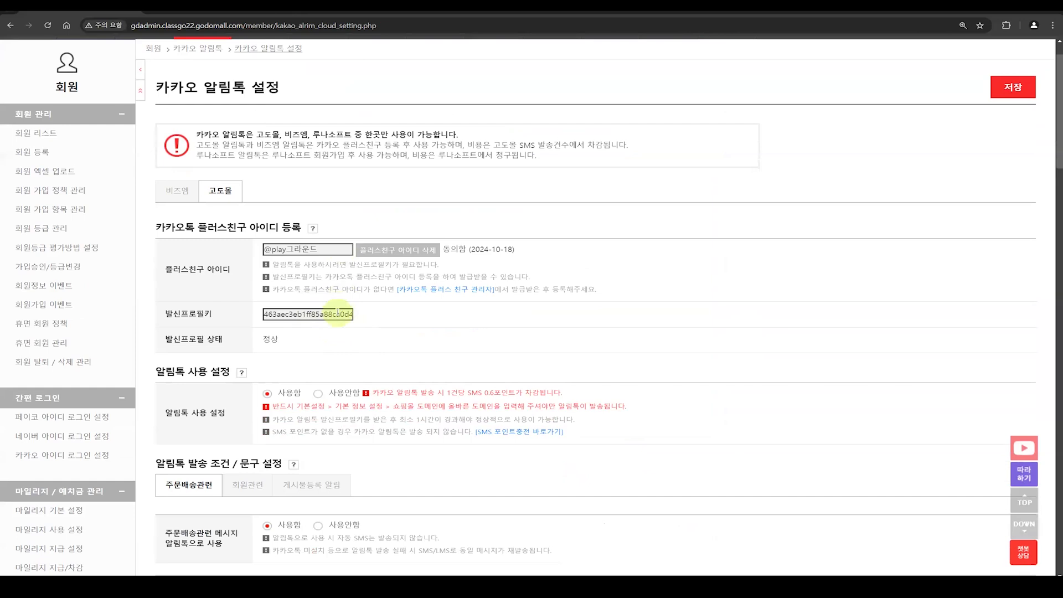
left_click(317, 393)
left_click(288, 393)
scroll(289, 394, "down", 6)
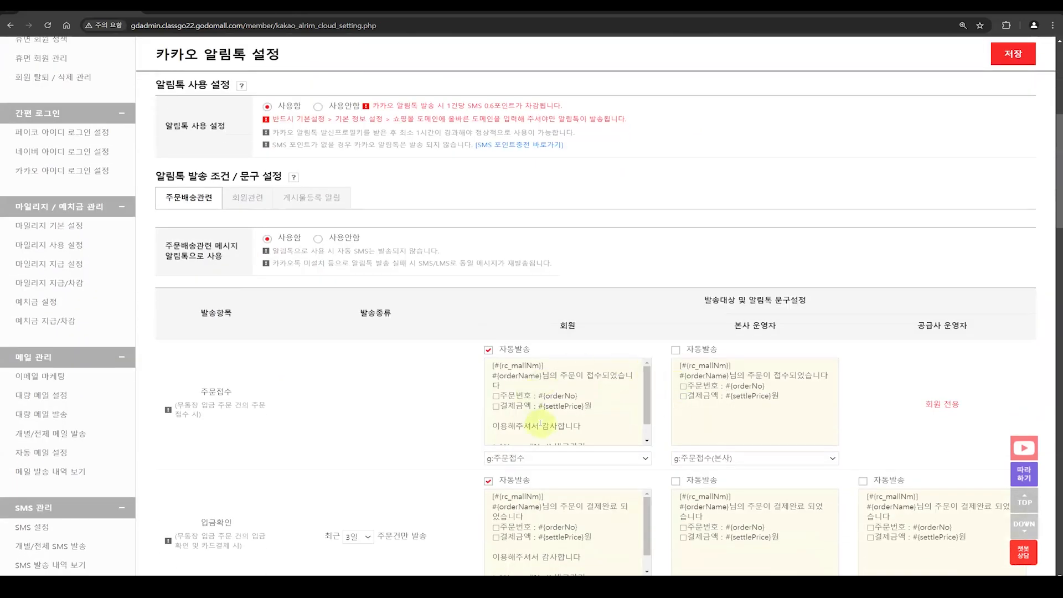
scroll(711, 407, "up", 5)
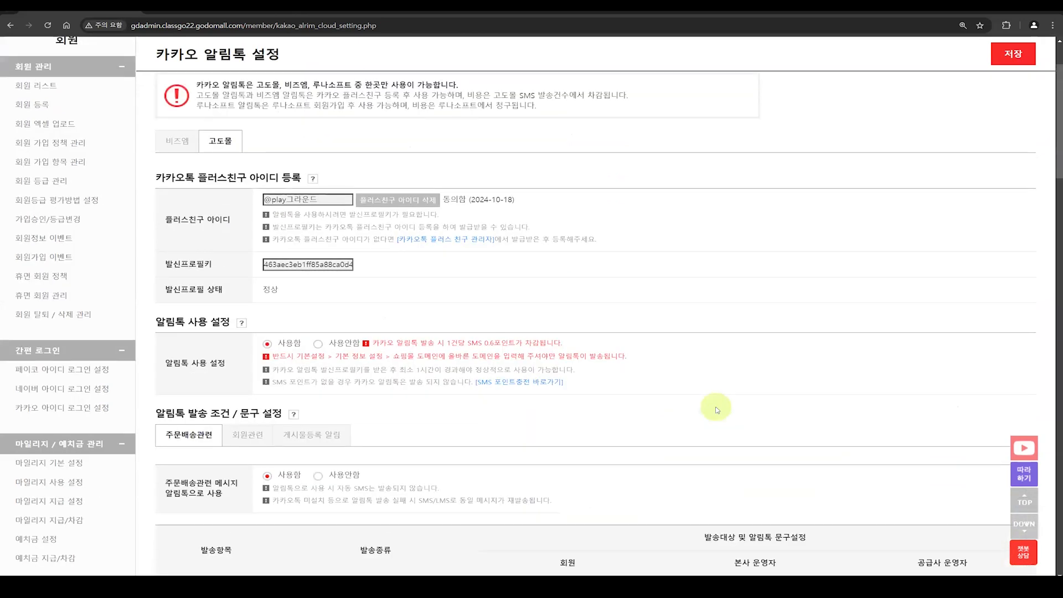
Step: In the 비즈엠 settings, hide the announcement for one day and open the 카카오톡 플러스친구 아이디 registration form
left_click(177, 141)
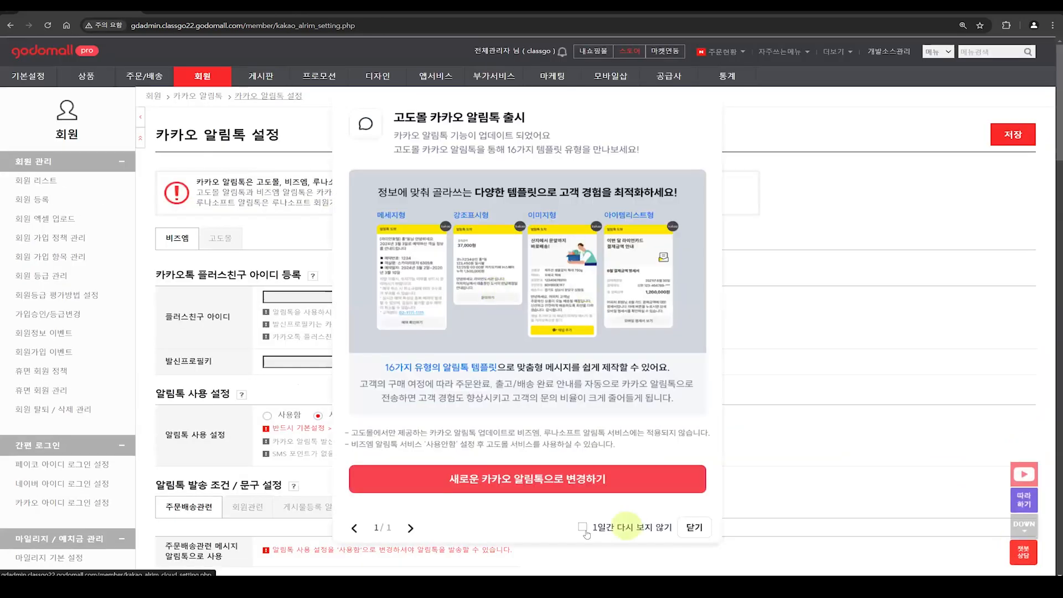
left_click(582, 527)
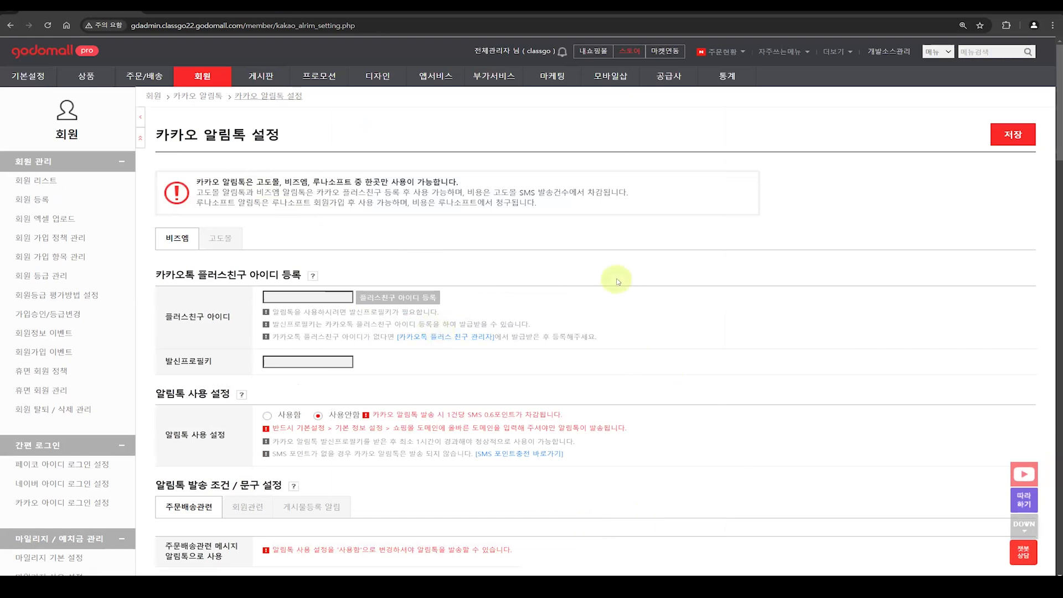
left_click(424, 299)
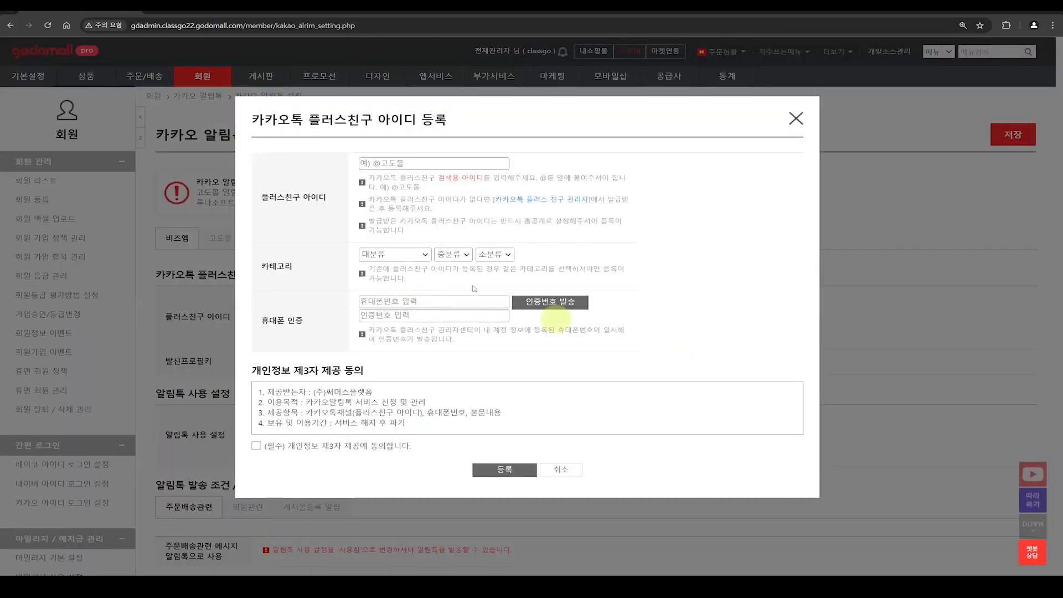
Step: Start the 플러스친구 아이디 entry in the registration form with "@"
left_click(403, 161)
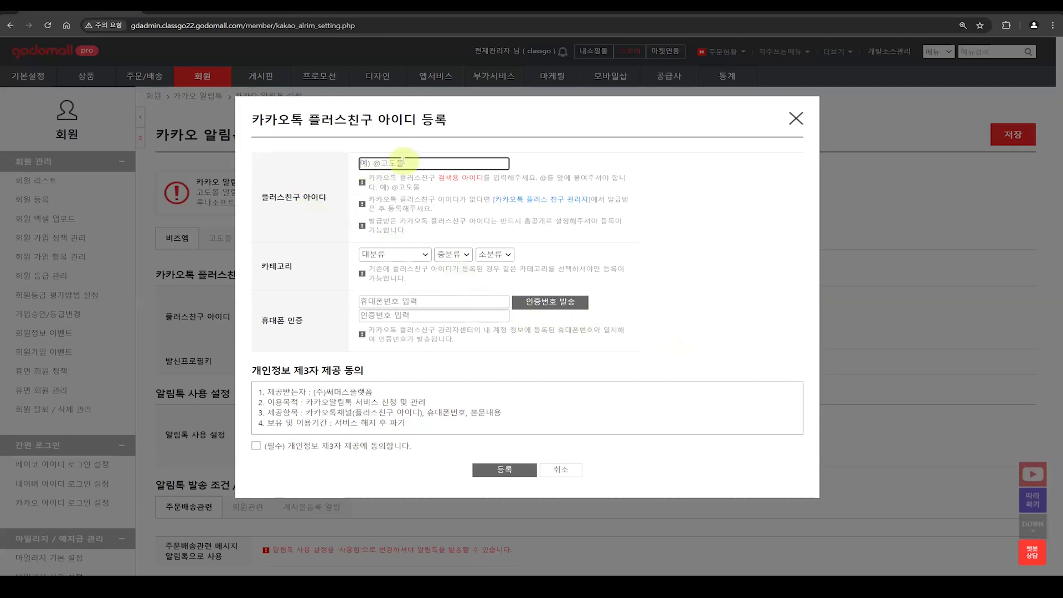
type("@")
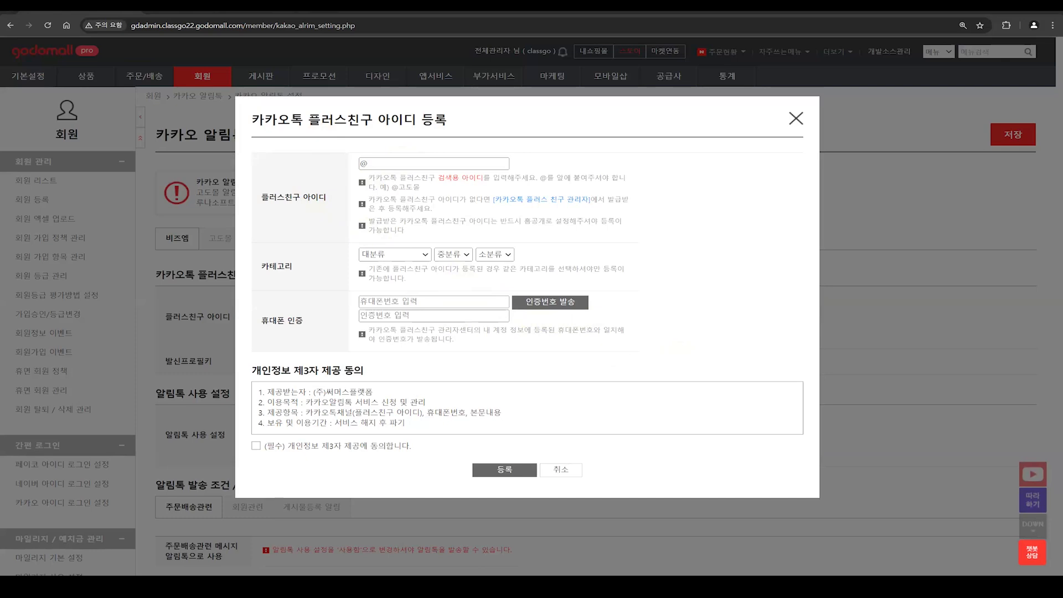
left_click(457, 164)
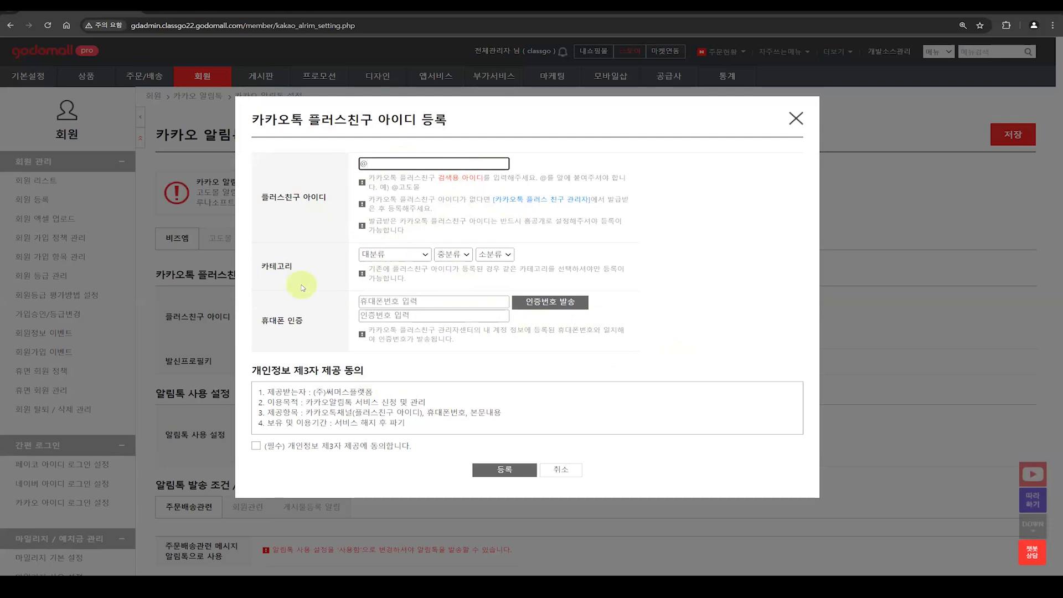
Step: Set the Plus Friend category to 소매(쇼핑몰), 생활/주방/문구 and 생활/주방/문구, and check the 휴대폰 인증 note
left_click(419, 254)
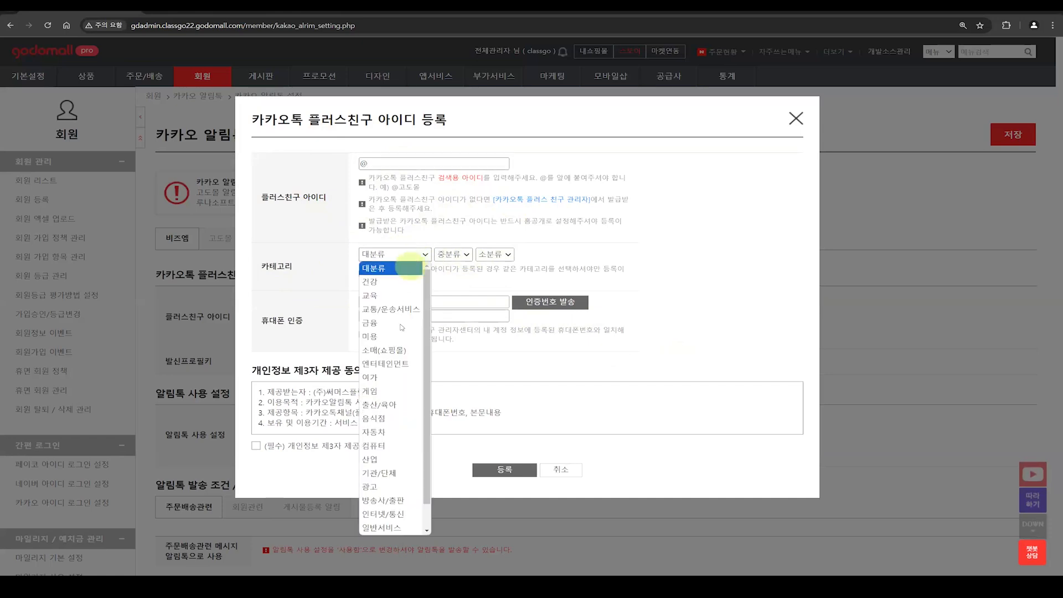
left_click(393, 350)
left_click(470, 254)
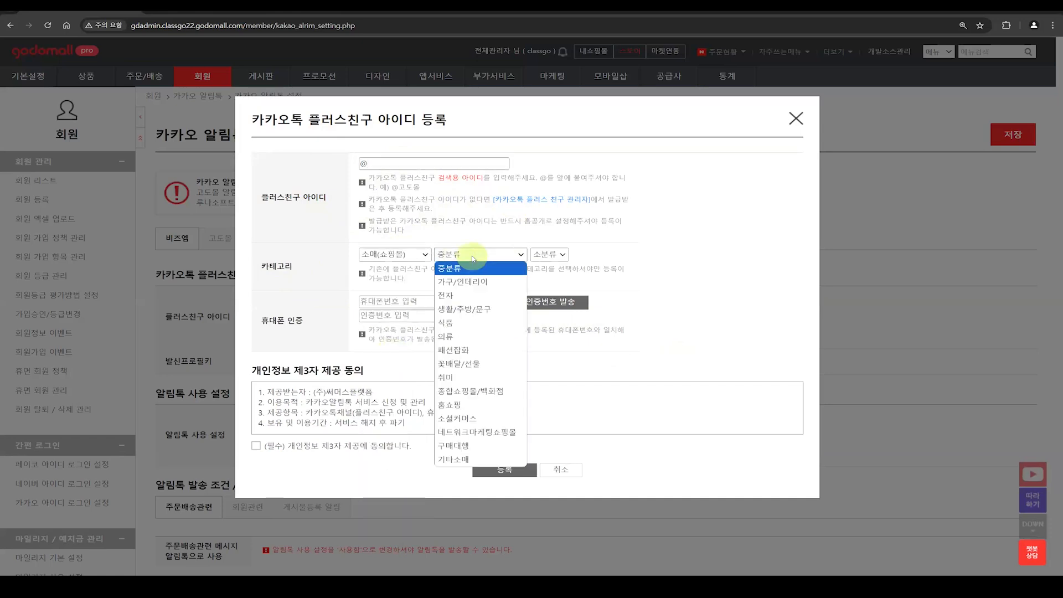
left_click(470, 309)
left_click(564, 256)
left_click(559, 281)
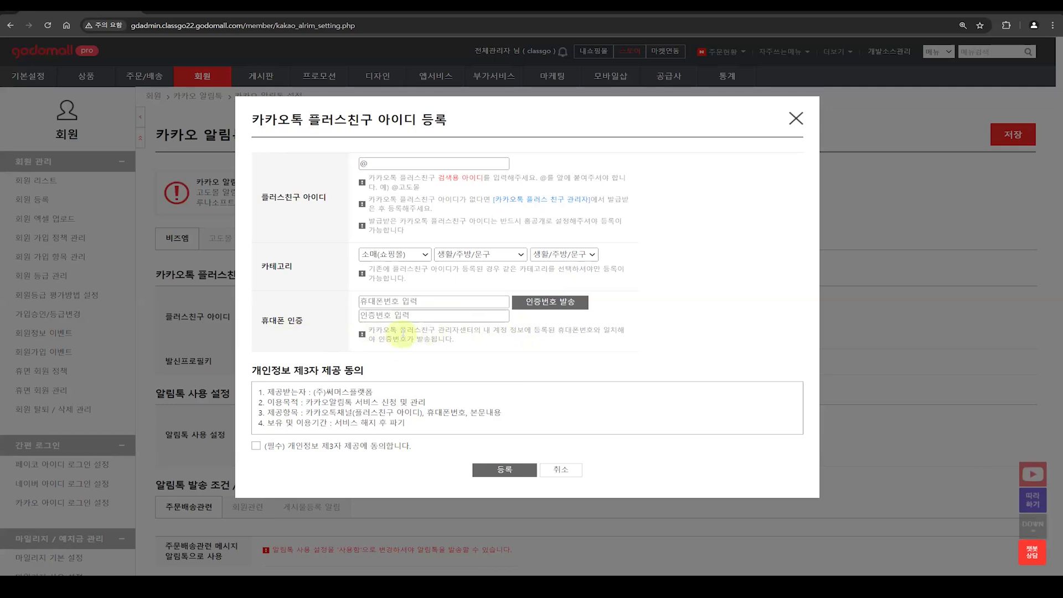
left_click_drag(407, 332, 439, 333)
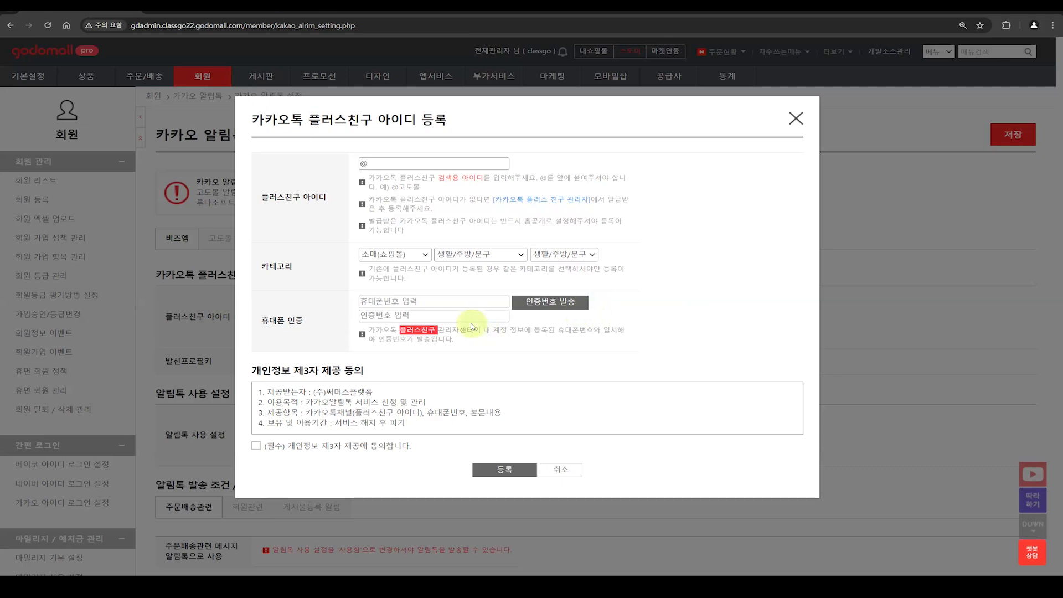
Step: Close the Plus Friend registration form without registering, and view the 주문배송관련 messages in the 고도몰 알림톡 settings
left_click(795, 117)
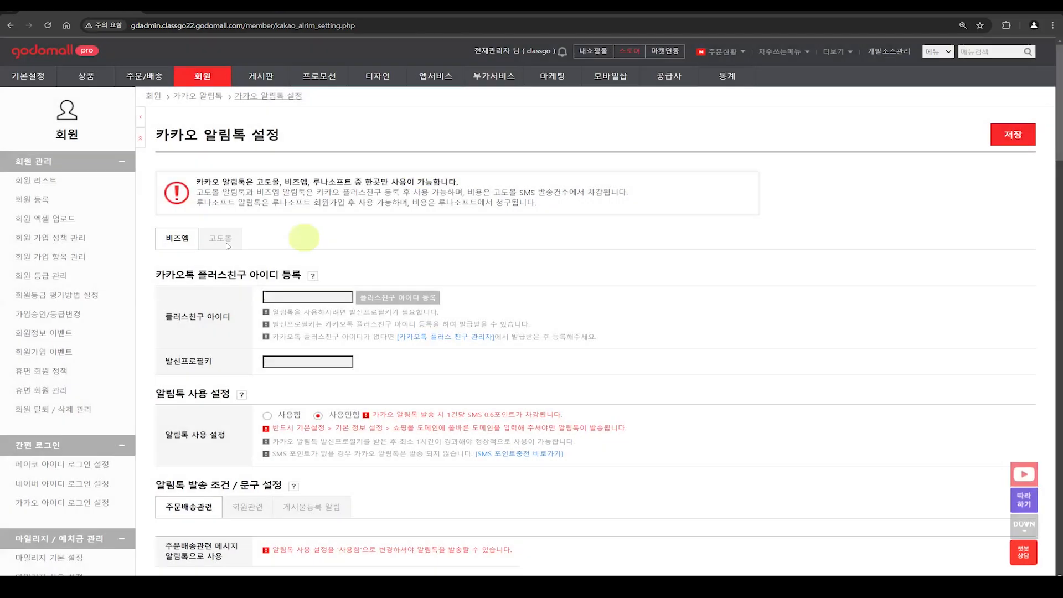
left_click(225, 243)
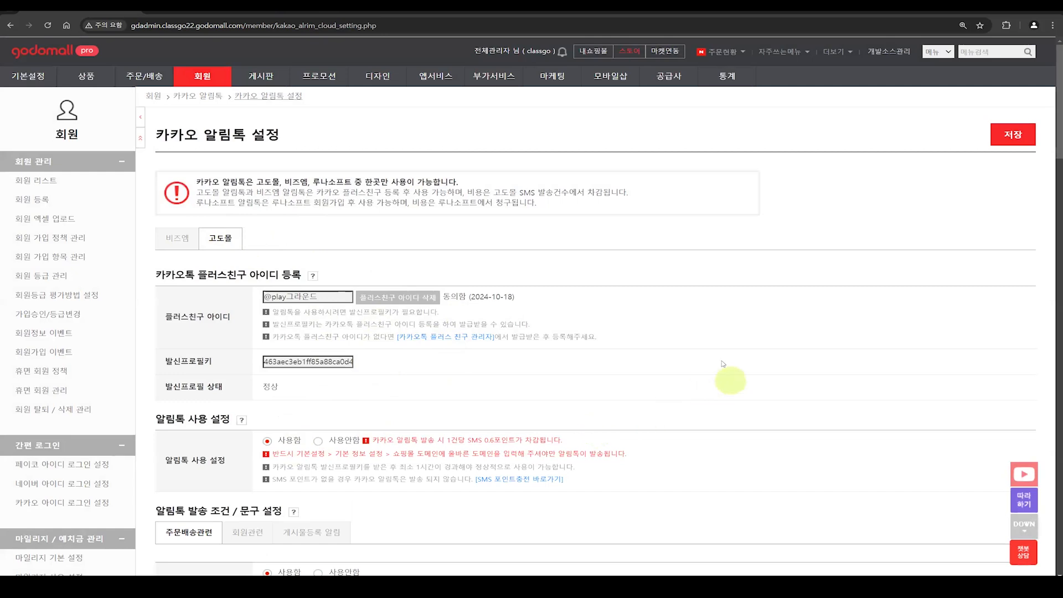
scroll(714, 363, "down", 3)
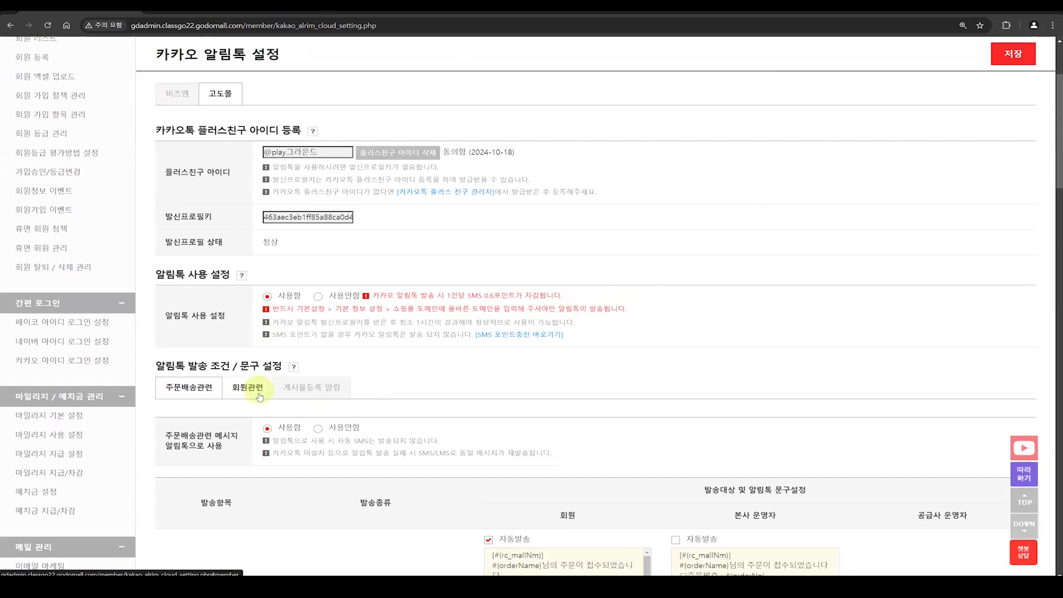
scroll(327, 405, "down", 6)
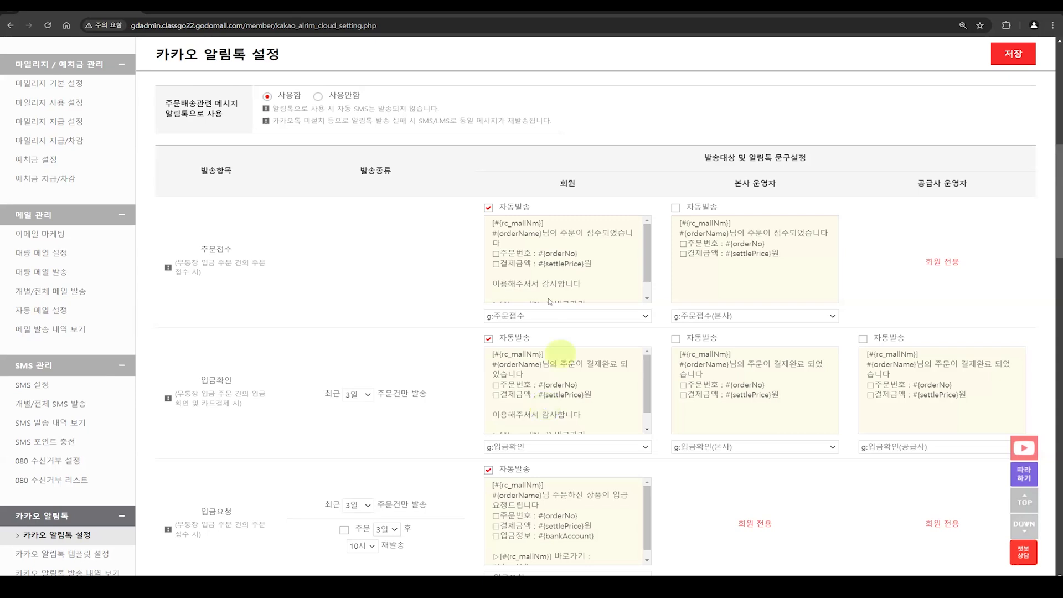
Step: Switch 자동발송 for the member 주문접수 message off and back on, and review the other order and delivery message templates
left_click(489, 209)
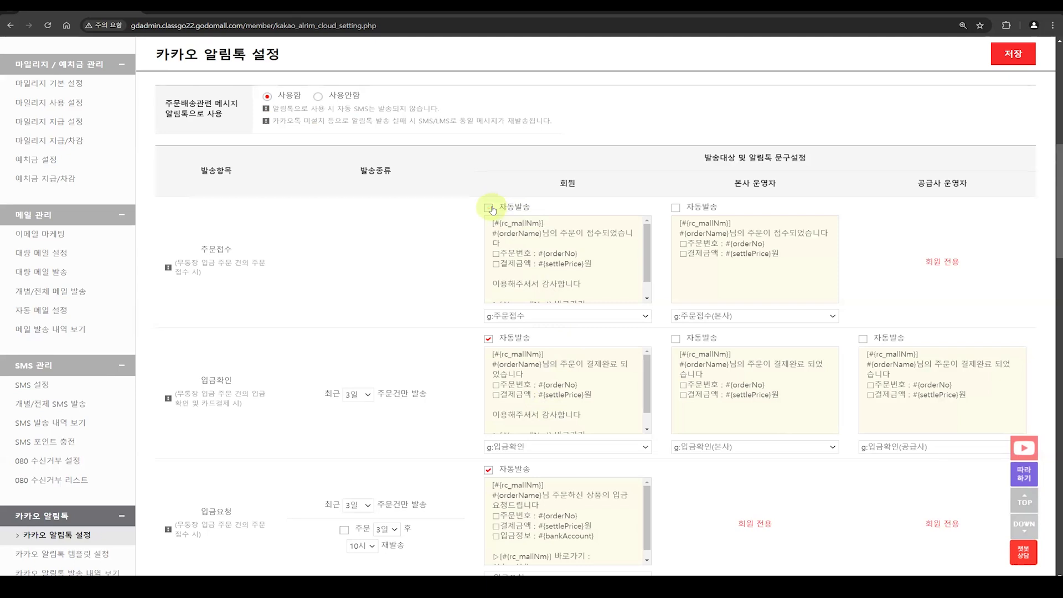
scroll(621, 268, "down", 2)
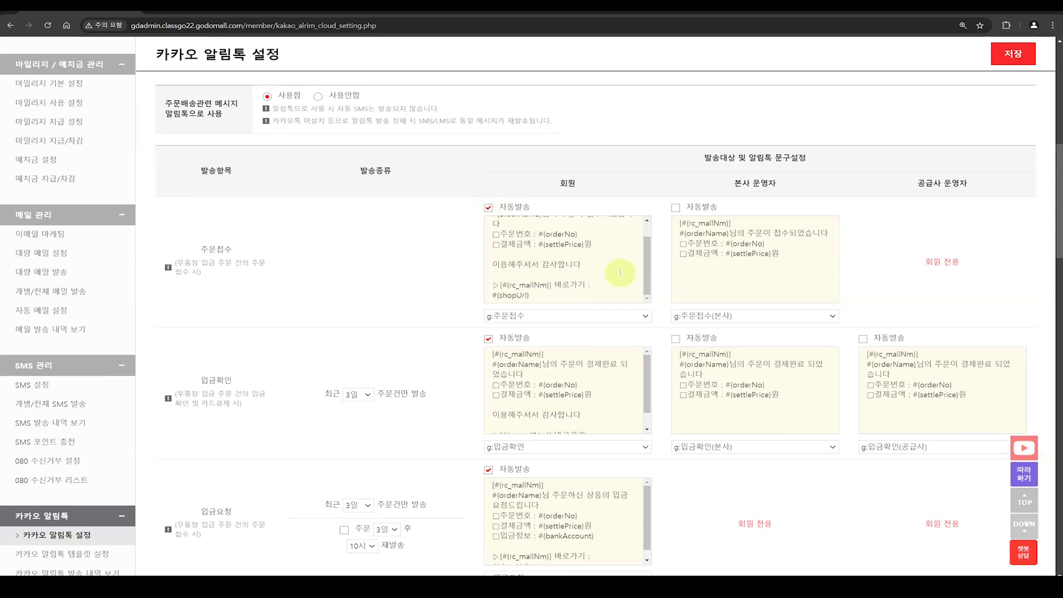
scroll(840, 410, "down", 8)
scroll(843, 414, "down", 20)
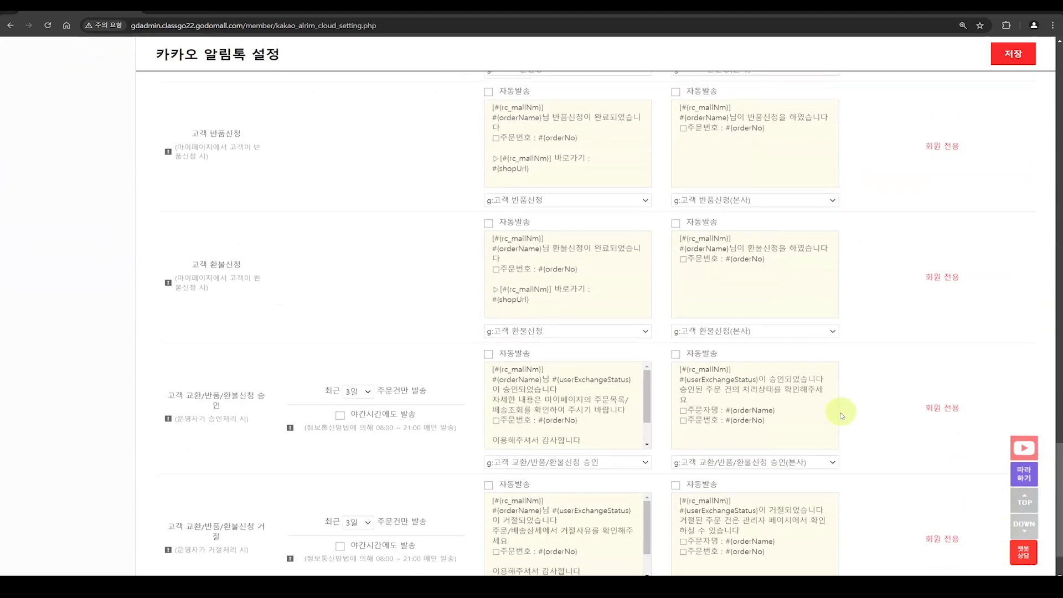
scroll(872, 428, "up", 20)
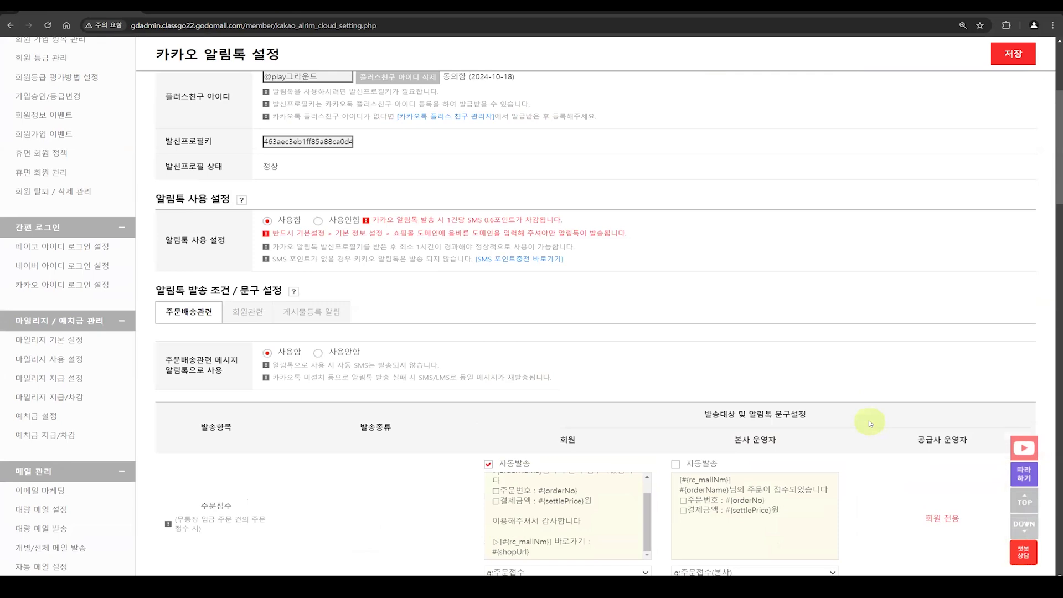
scroll(869, 420, "up", 4)
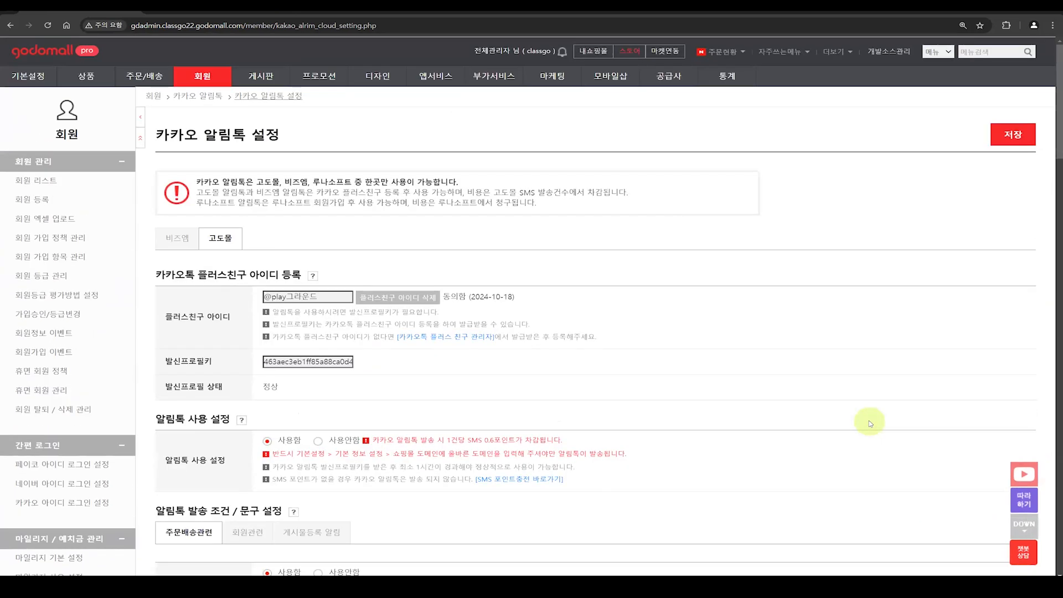
Step: Collapse the side menu groups, open 카카오 알림톡 템플릿 설정, and examine the registered 고도몰 templates
left_click(140, 141)
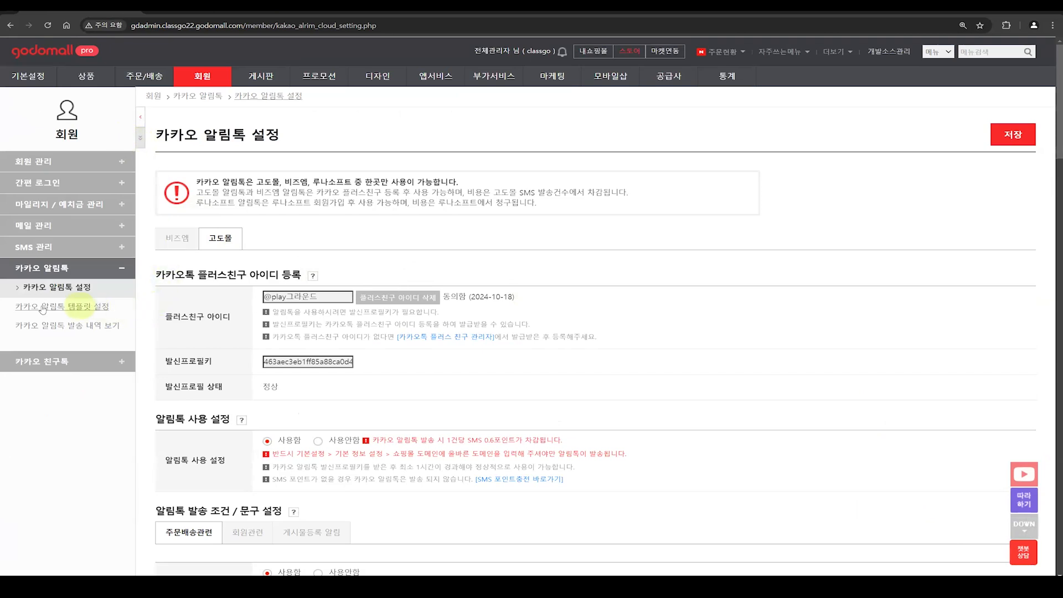
left_click(94, 310)
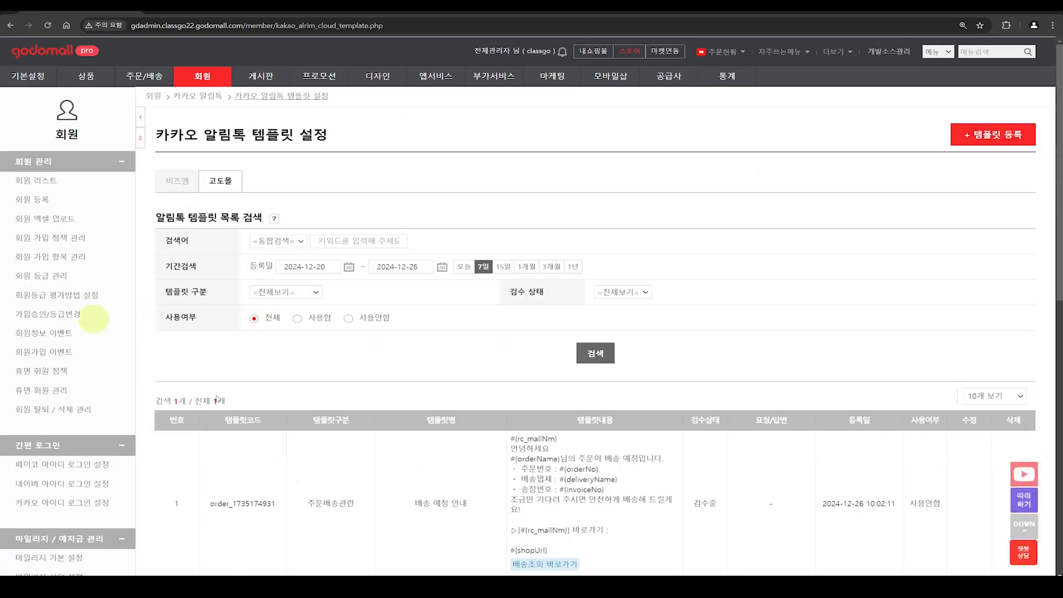
scroll(609, 420, "down", 1)
scroll(642, 443, "down", 1)
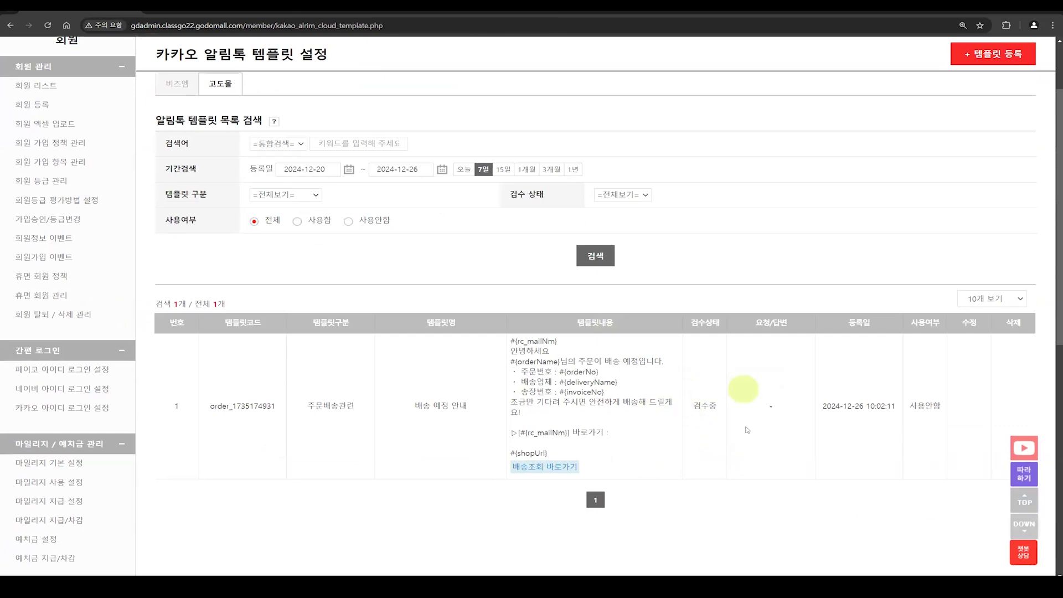
scroll(736, 389, "up", 1)
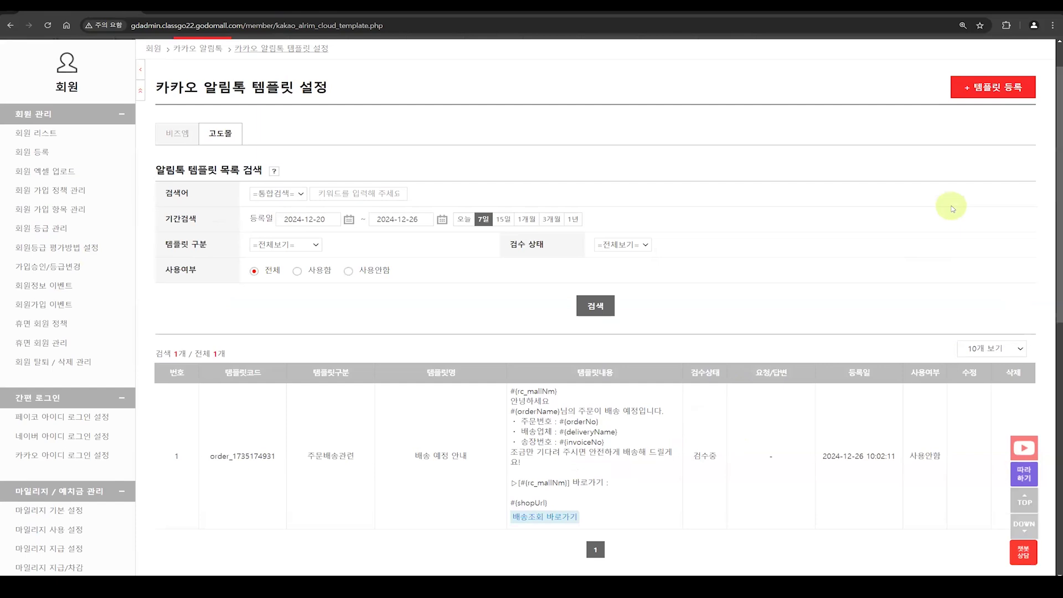
Step: Start registering a new 알림톡 template with 주문배송관련 as its 템플릿 구분
left_click(1010, 92)
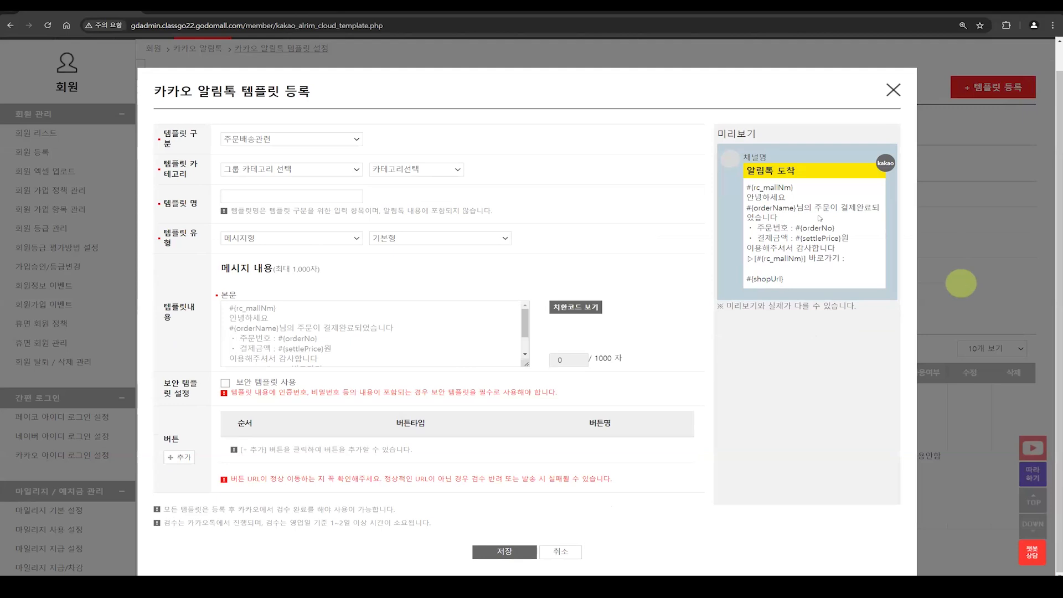
left_click(291, 139)
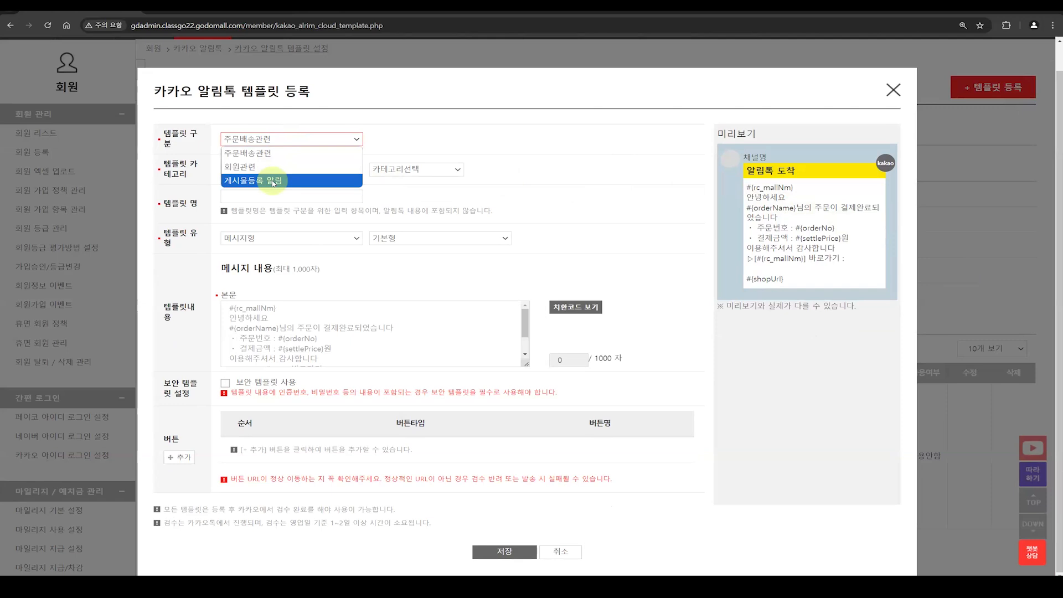
left_click(265, 154)
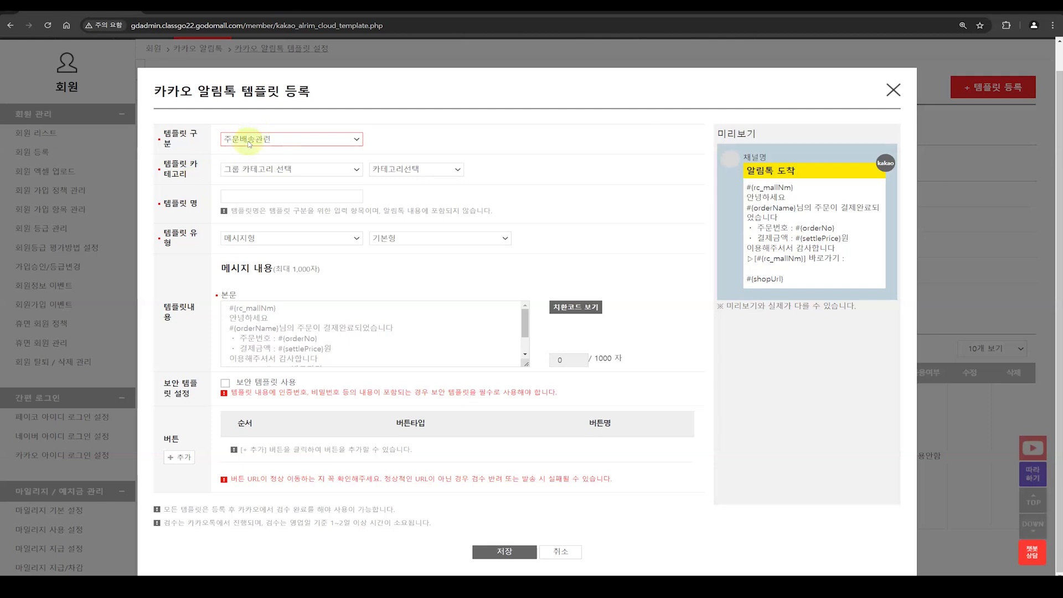
Step: Examine the 그룹 카테고리 and 템플릿 구분 choices and the 템플릿 명 field without changing them
left_click(272, 169)
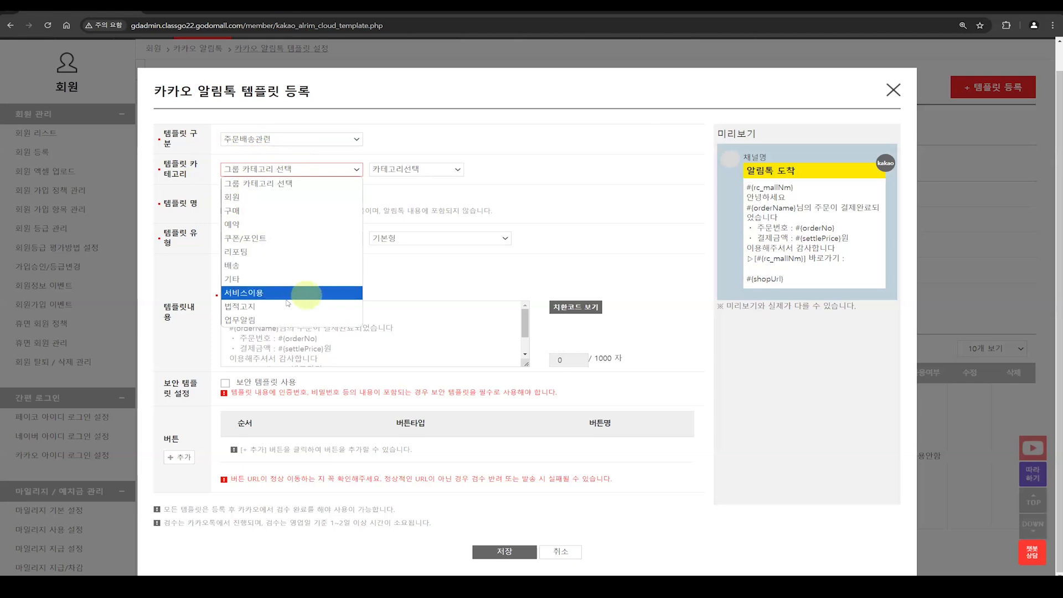
left_click(556, 175)
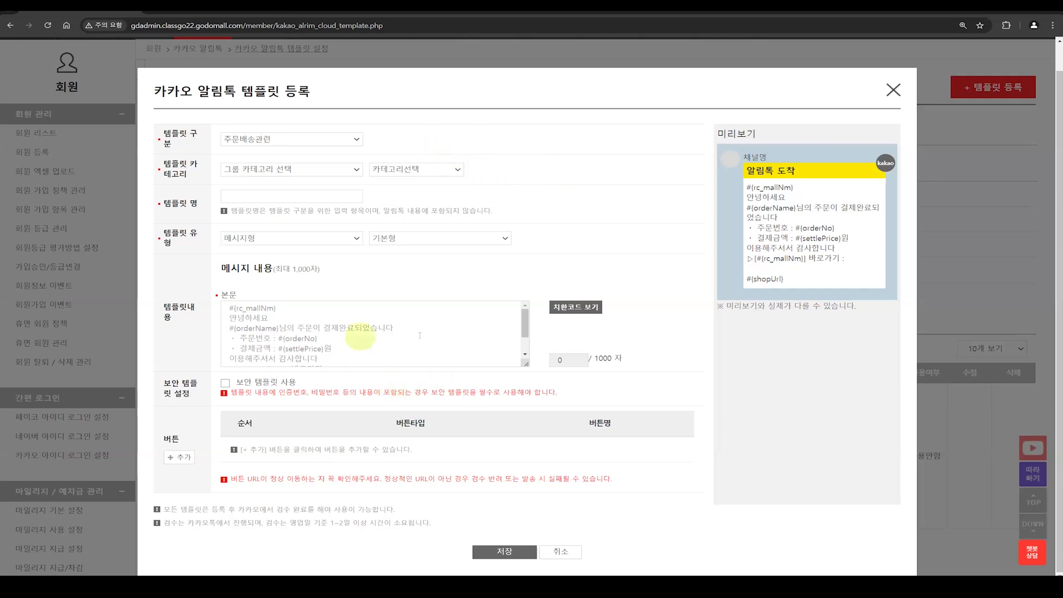
left_click(256, 169)
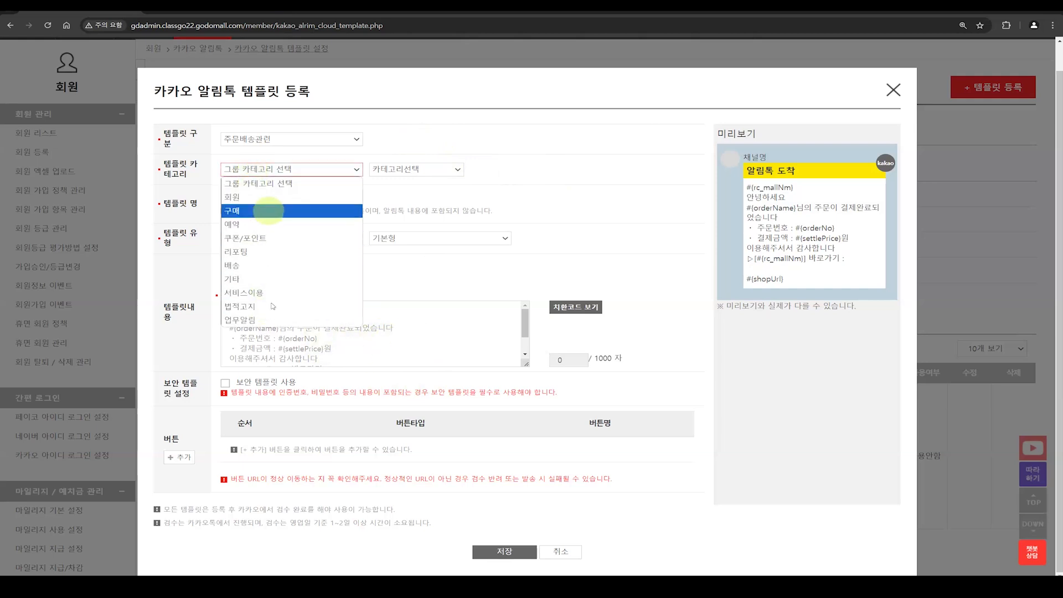
left_click(250, 141)
left_click(250, 141)
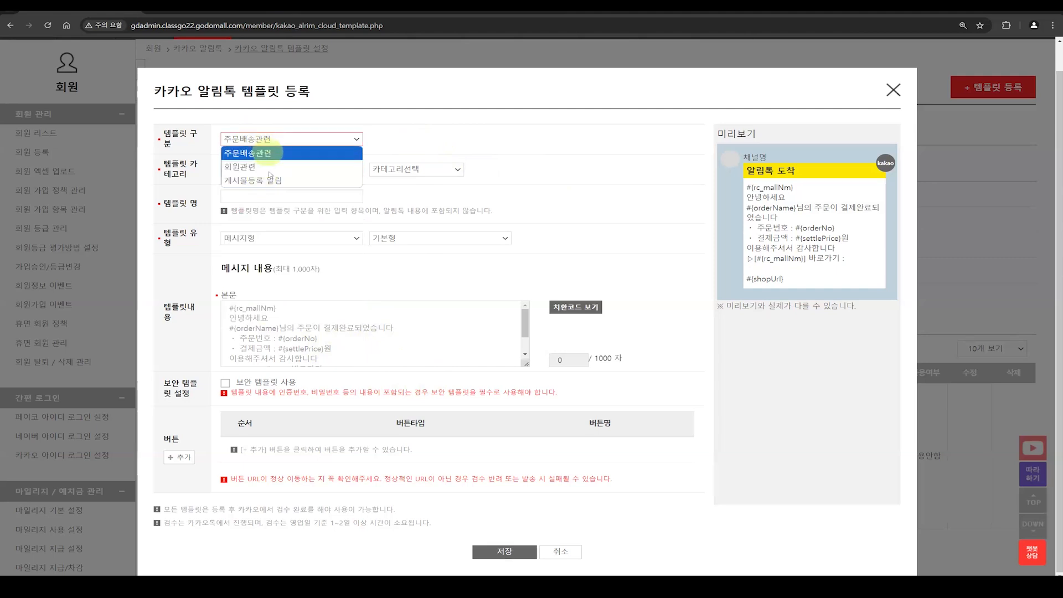
left_click(468, 145)
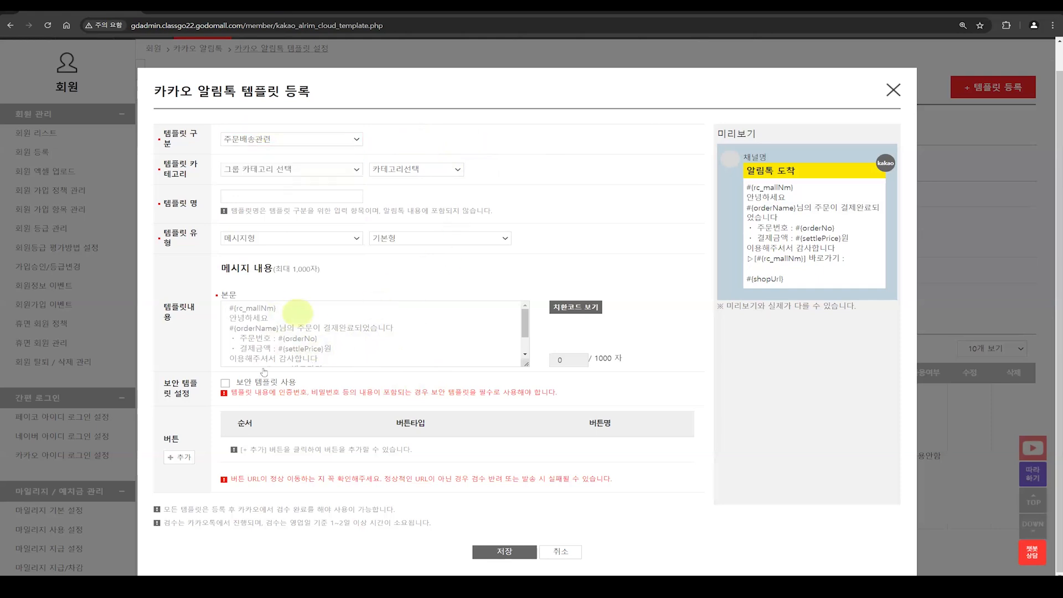
left_click(293, 169)
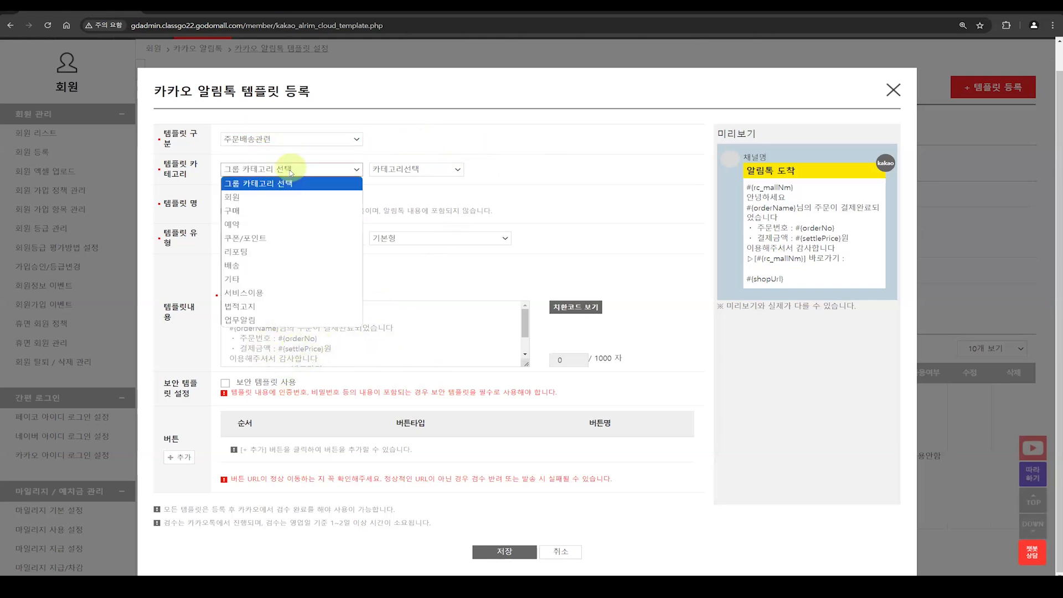
left_click(487, 174)
left_click(338, 194)
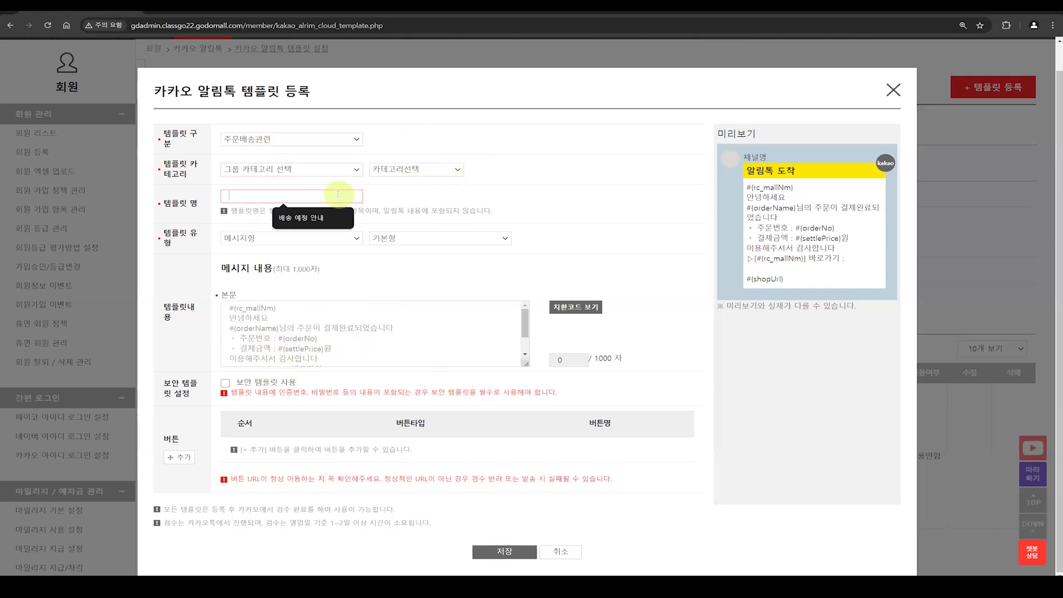
Step: Set the 템플릿 유형 to 강조표기형 with 채널추가형, and check the fixed 채널 추가 문구
left_click(339, 238)
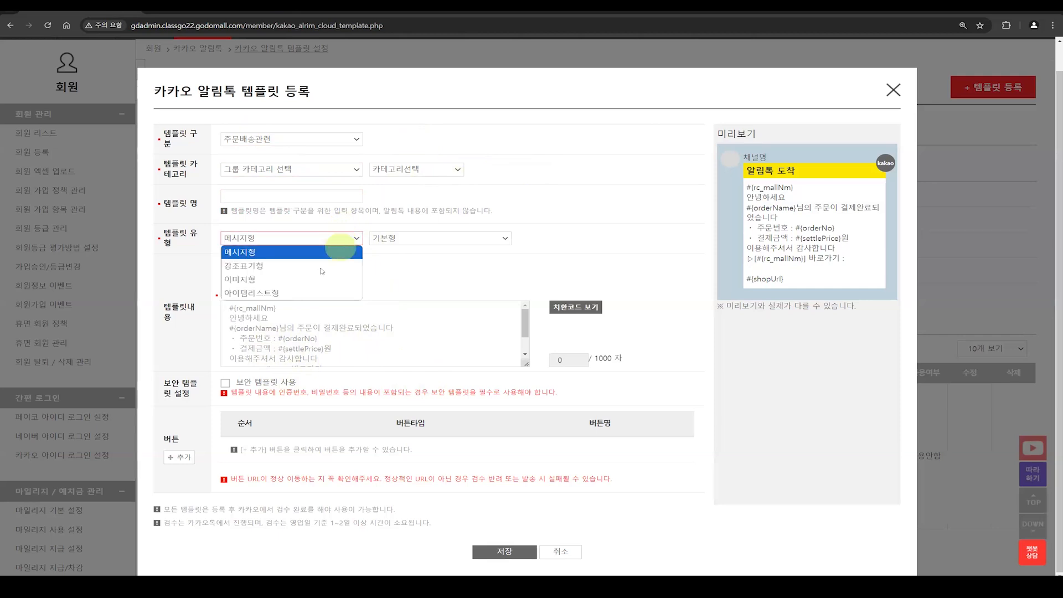
left_click(423, 240)
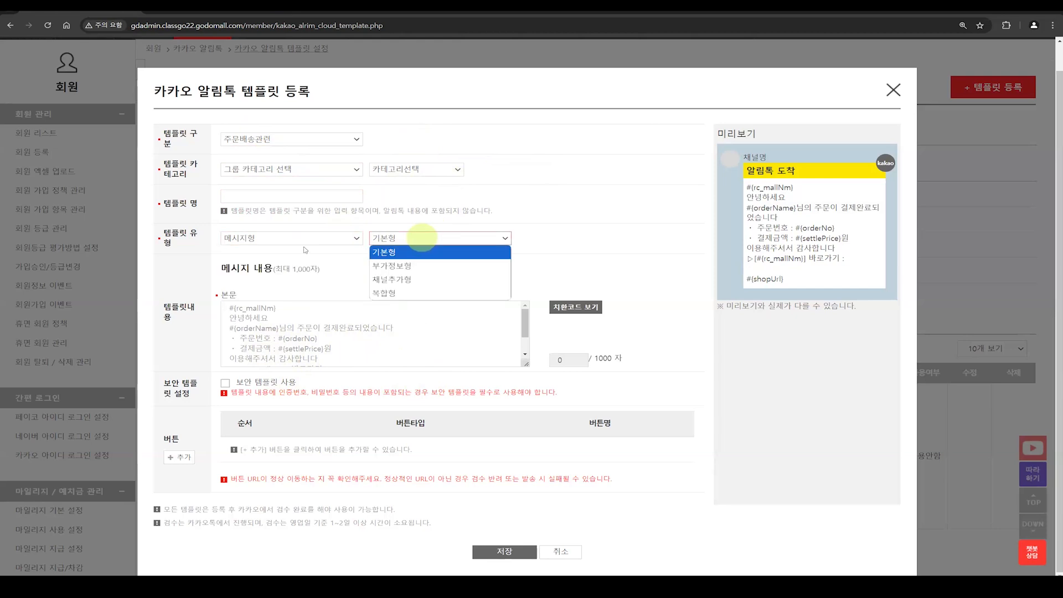
left_click(304, 239)
left_click(294, 268)
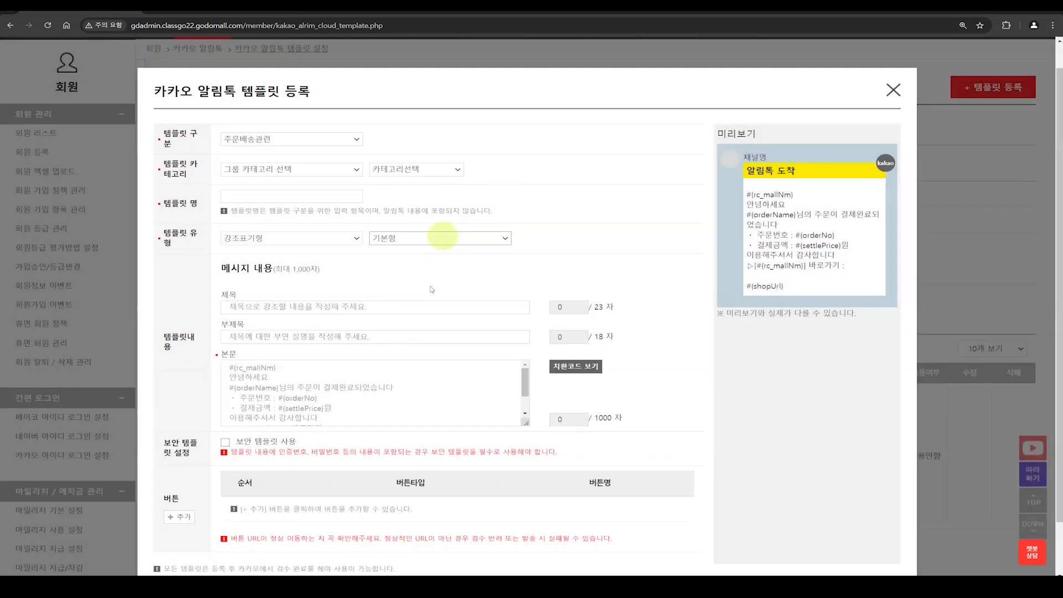
left_click(440, 238)
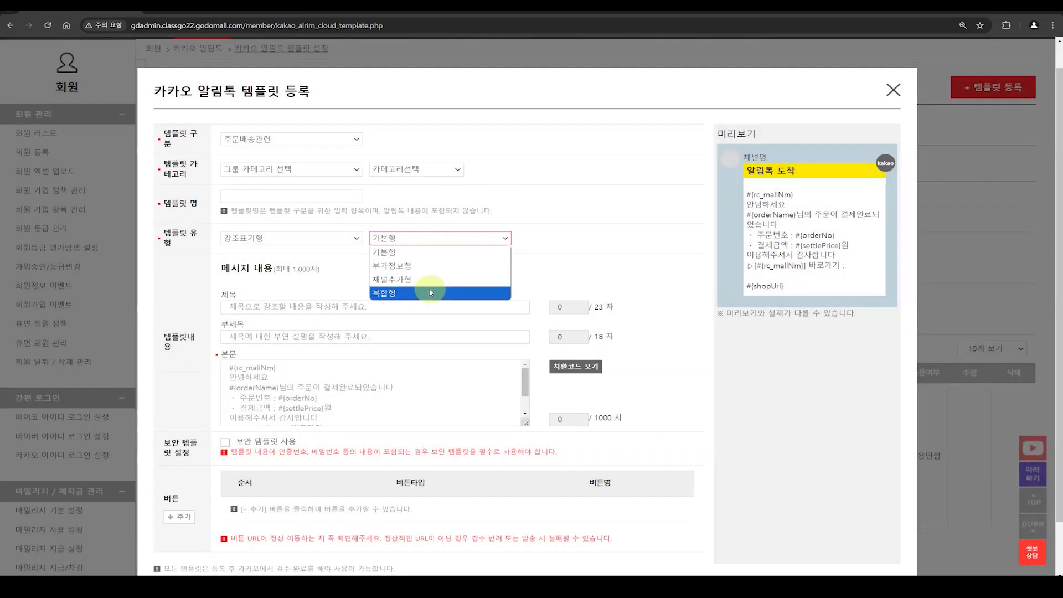
left_click(424, 280)
left_click(559, 194)
left_click(343, 448)
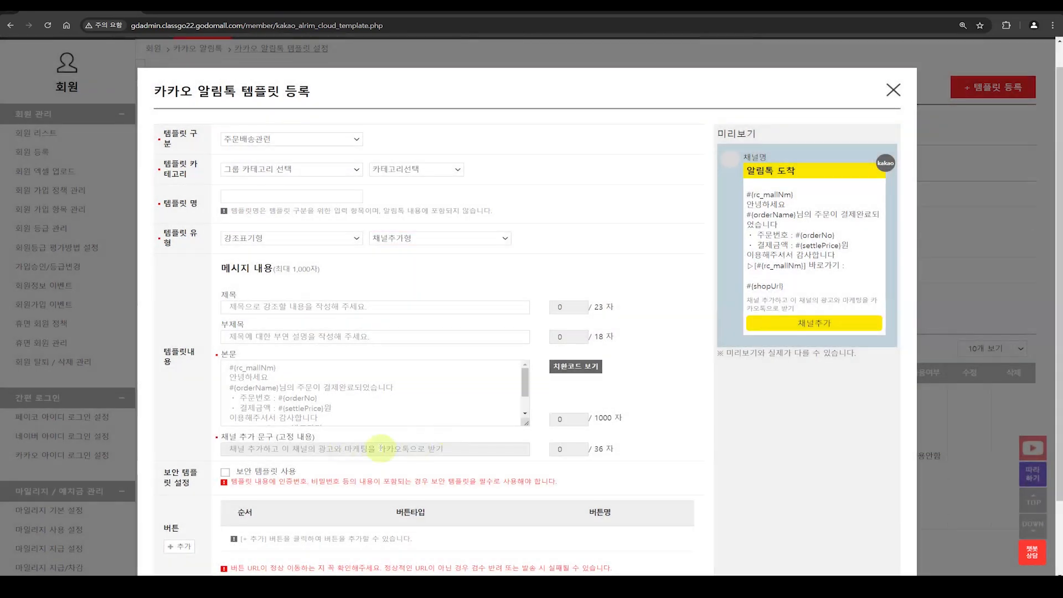
Step: Switch the 템플릿 유형 to 이미지형 and confirm the change
left_click(335, 238)
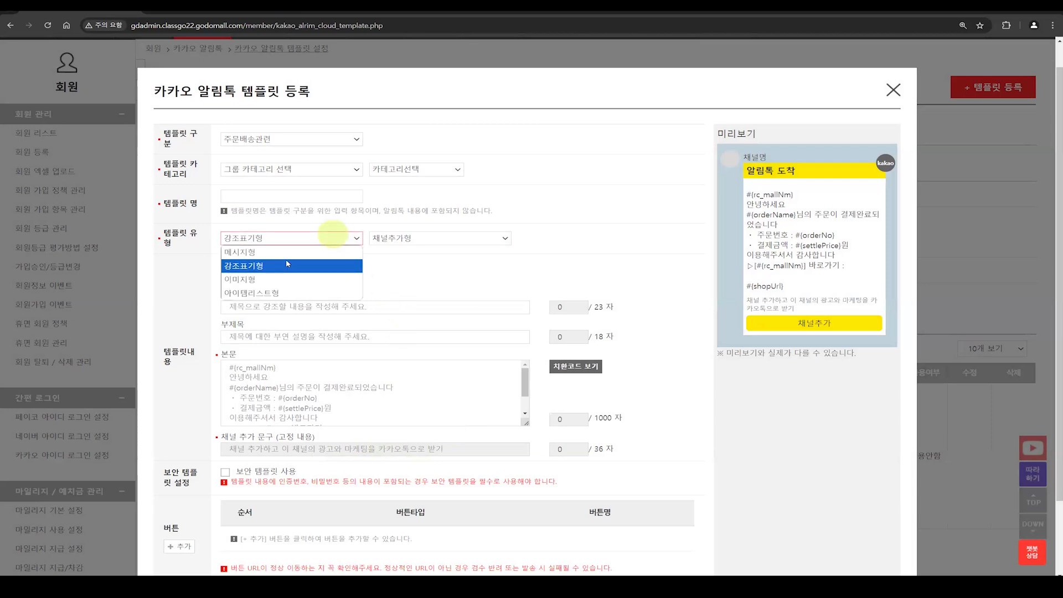
left_click(275, 279)
left_click(551, 197)
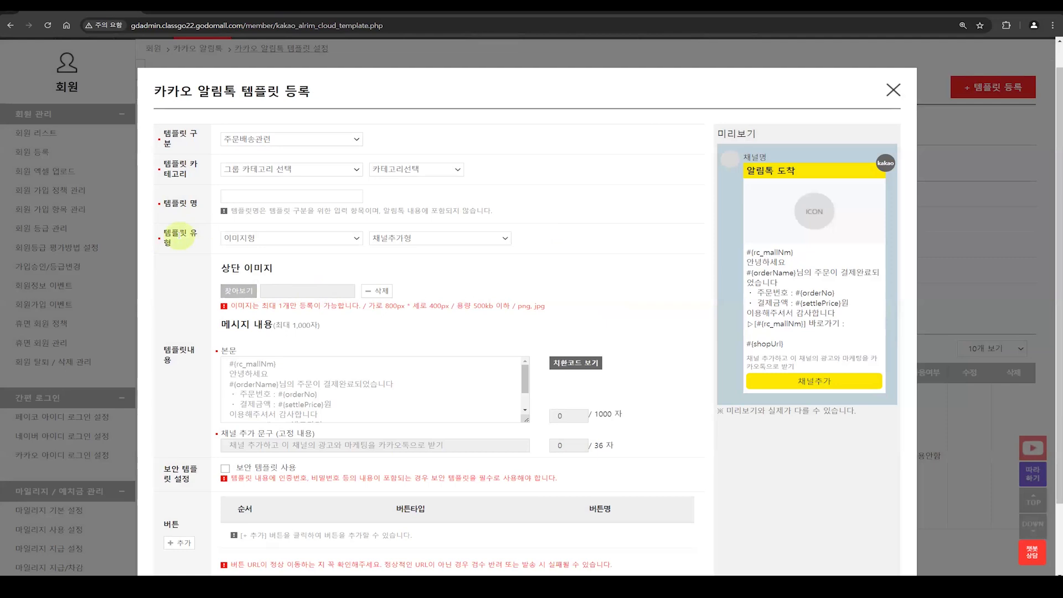
Step: Set the 템플릿 유형 to 메시지형 with the 기본형 subtype, confirming both changes
left_click(285, 238)
left_click(267, 263)
left_click(549, 194)
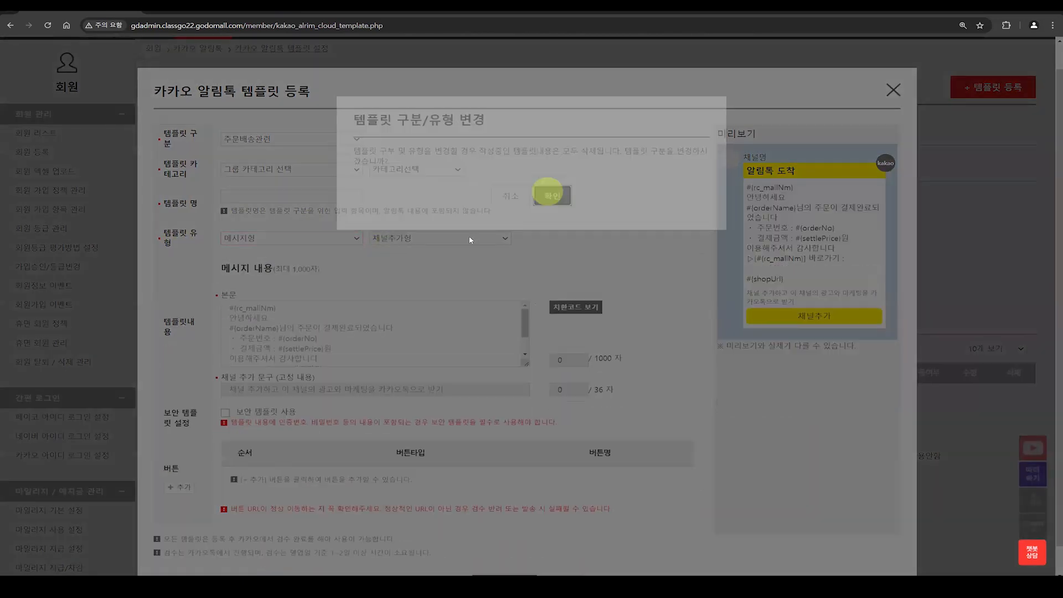
left_click(467, 238)
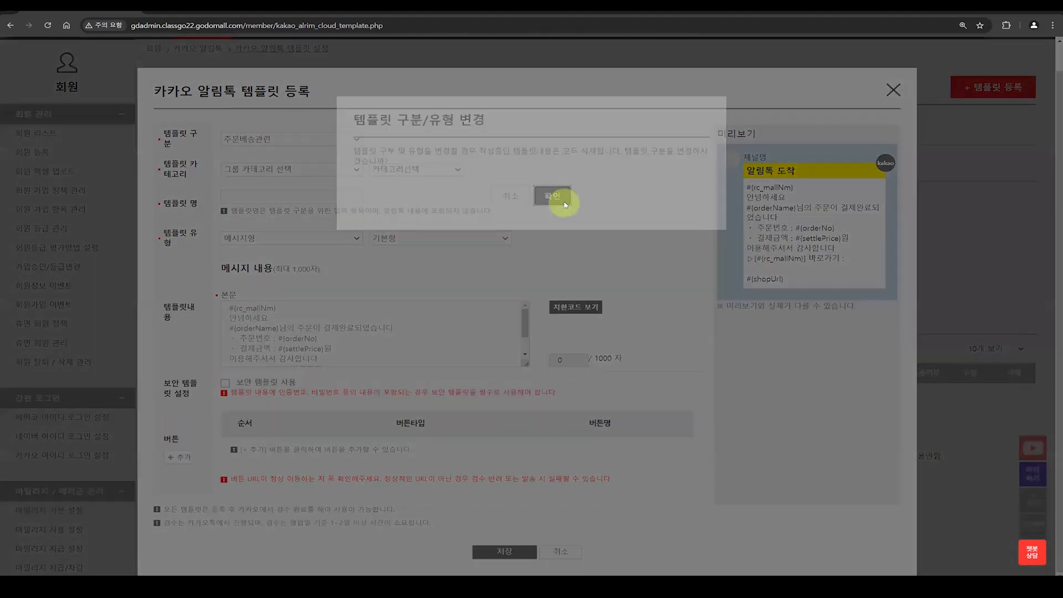
left_click(565, 205)
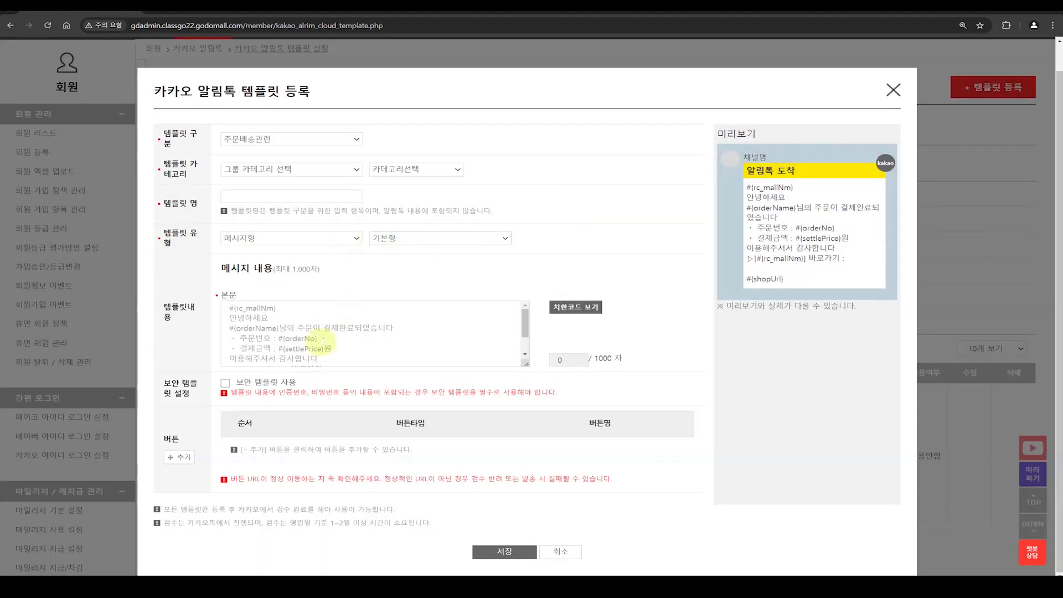
left_click(302, 343)
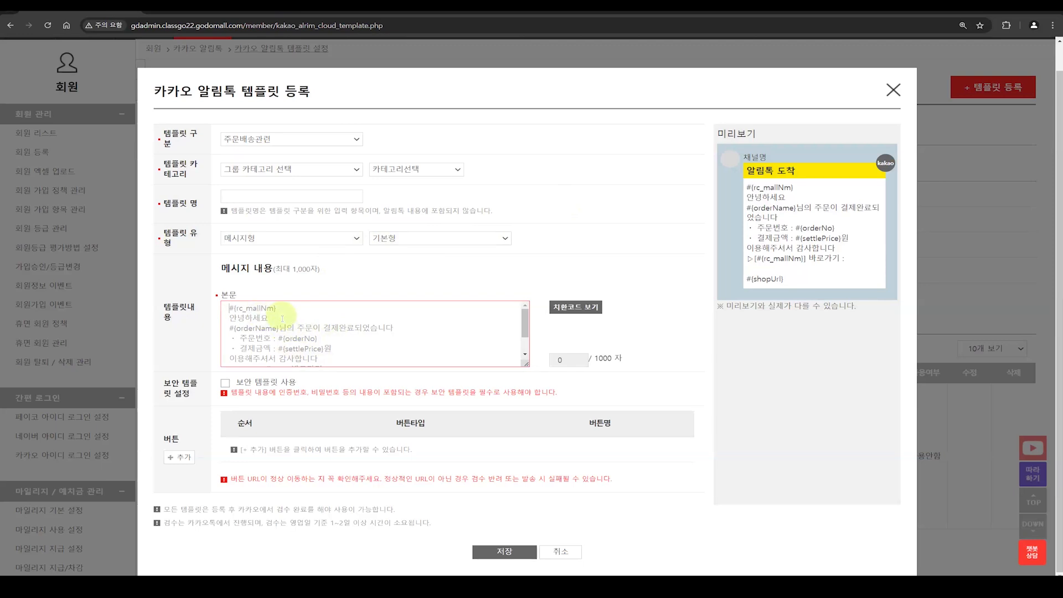
key("ctrl+a")
type("ㄷㄴㅇ")
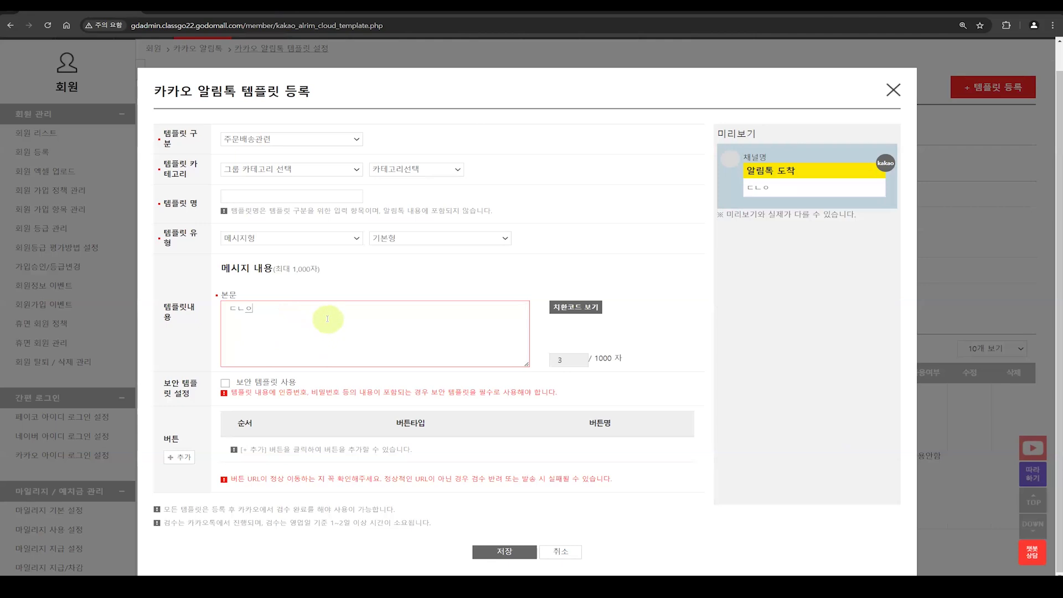
key("ctrl+z")
key("ctrl+z")
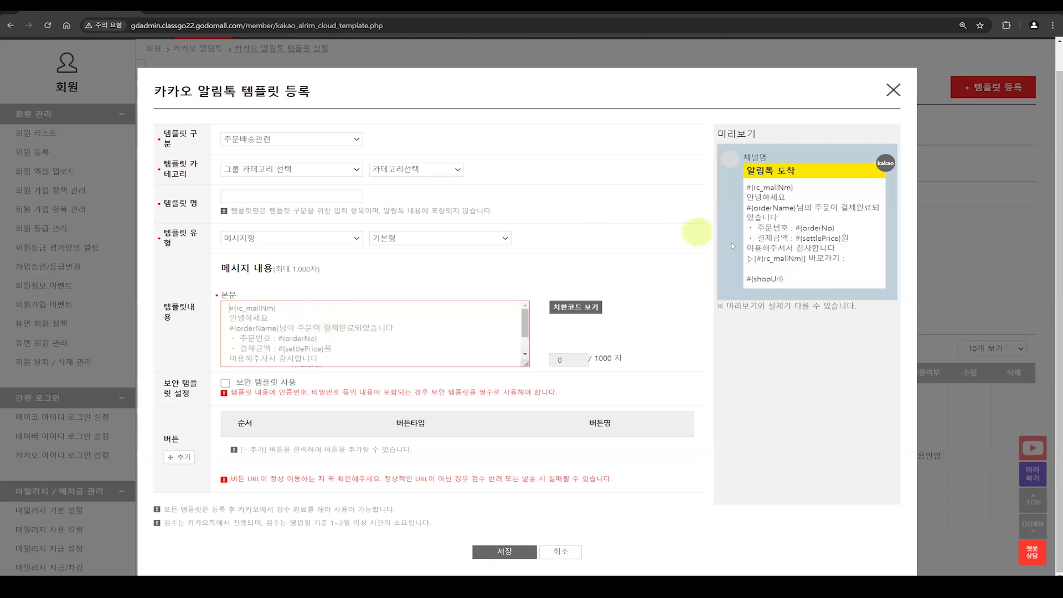
Step: Copy the full sample message from the 미리보기 into the template's 본문
left_click_drag(797, 285, 743, 189)
key("ctrl+c")
left_click(294, 329)
key("ctrl+v")
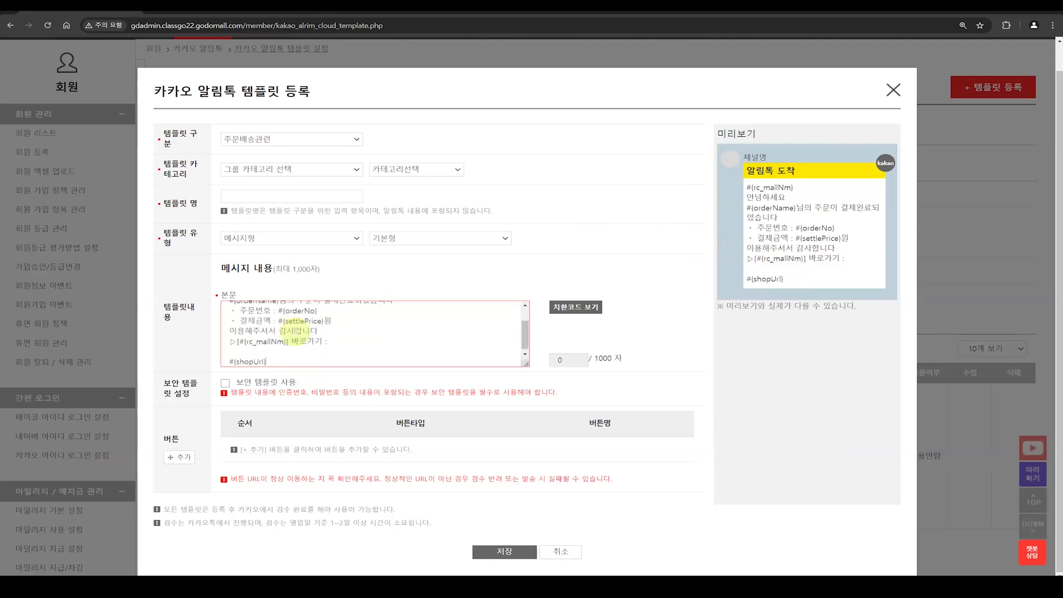
scroll(334, 336, "up", 2)
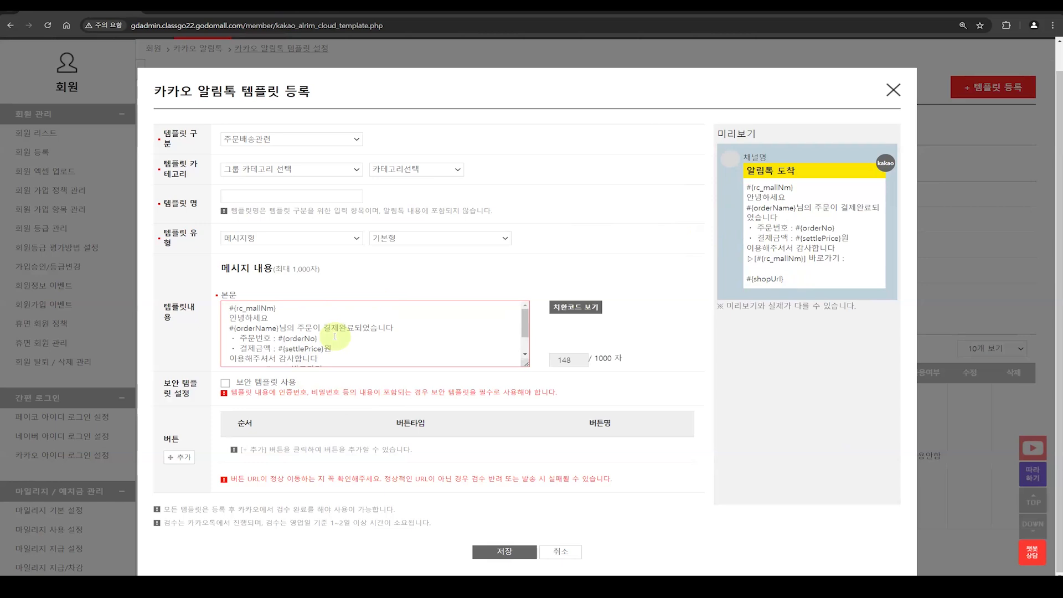
Step: Check the codes used in the 본문 and display the list of available 치환코드
left_click(271, 306)
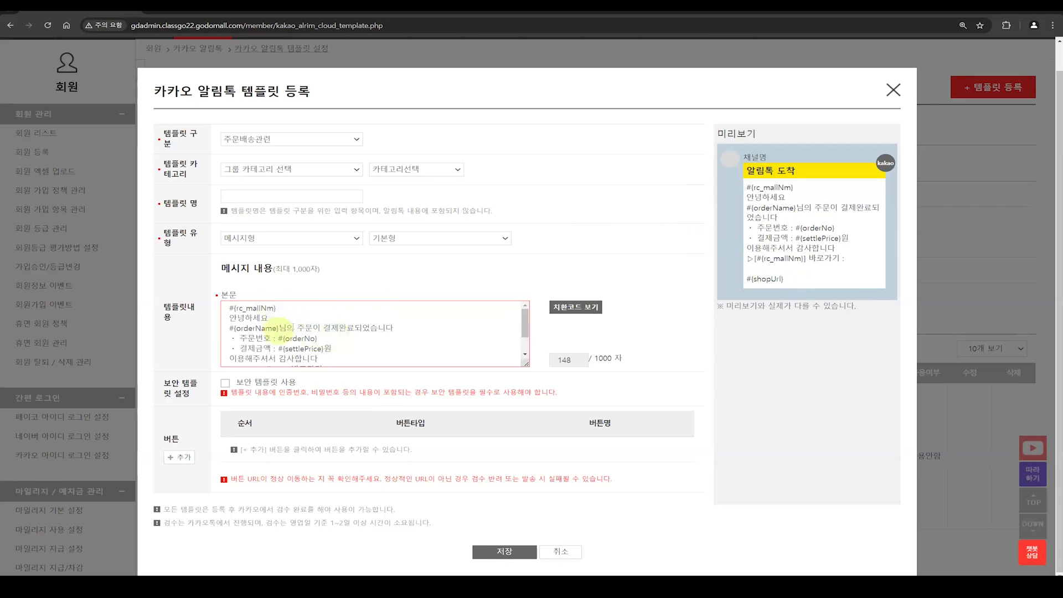
left_click(314, 327)
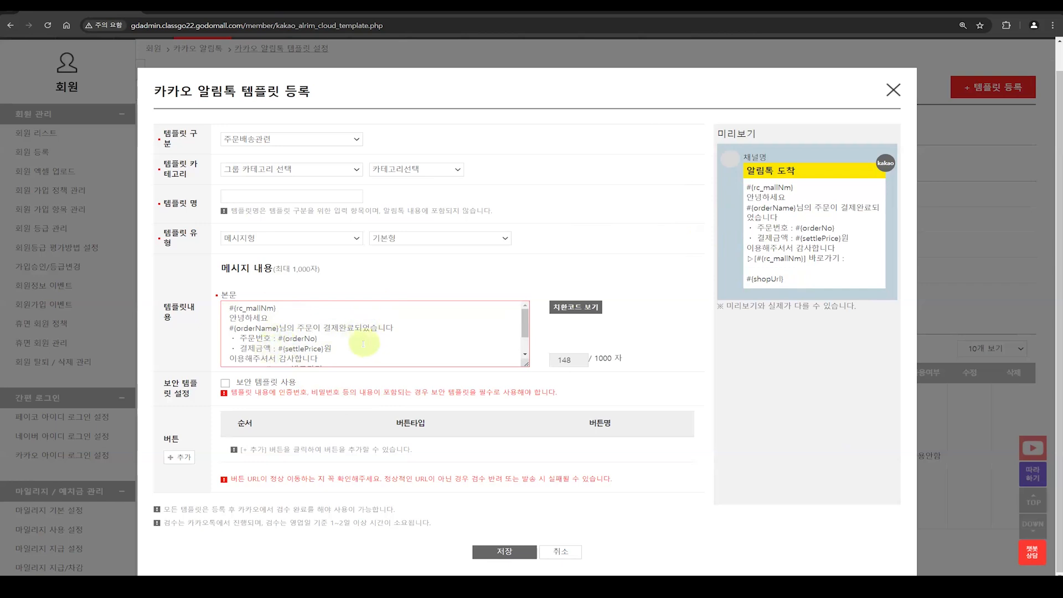
left_click(576, 306)
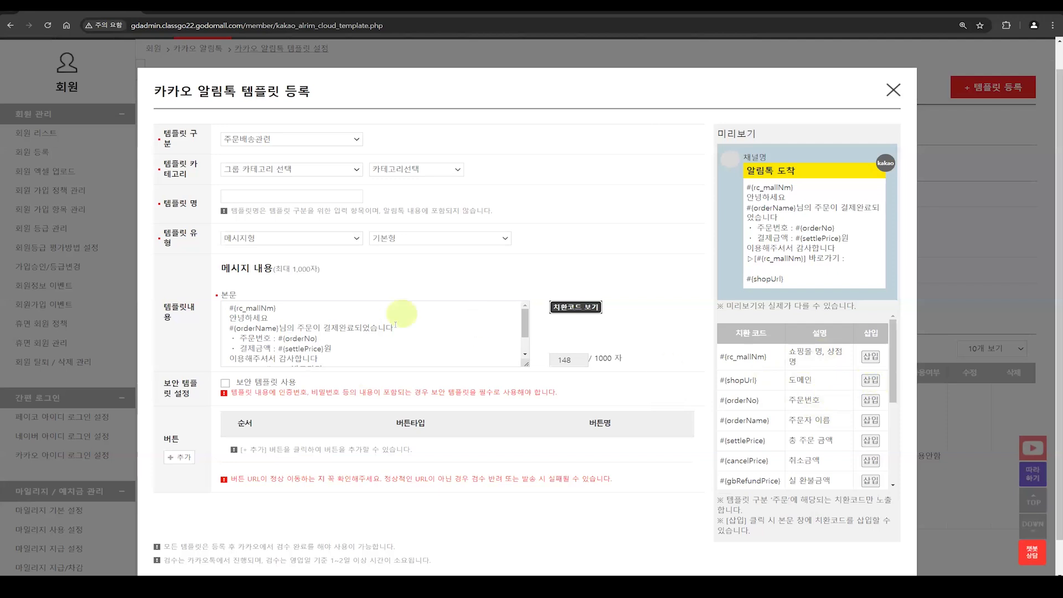
Step: Insert the 주문번호 code #{orderNo} at the end of the 바로가기 line in the 본문
scroll(395, 325, "down", 3)
left_click(352, 338)
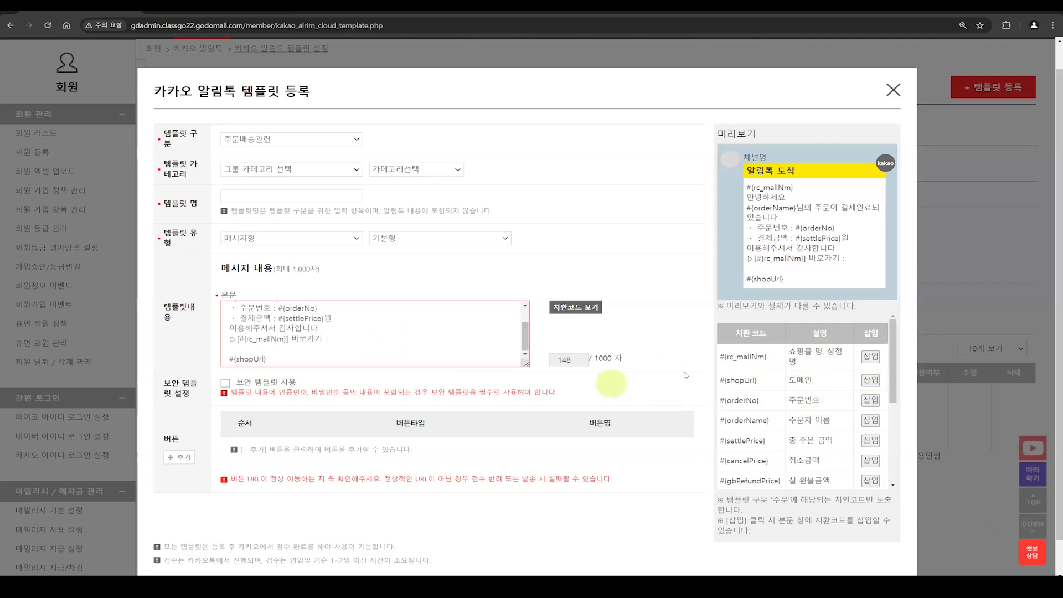
left_click(876, 402)
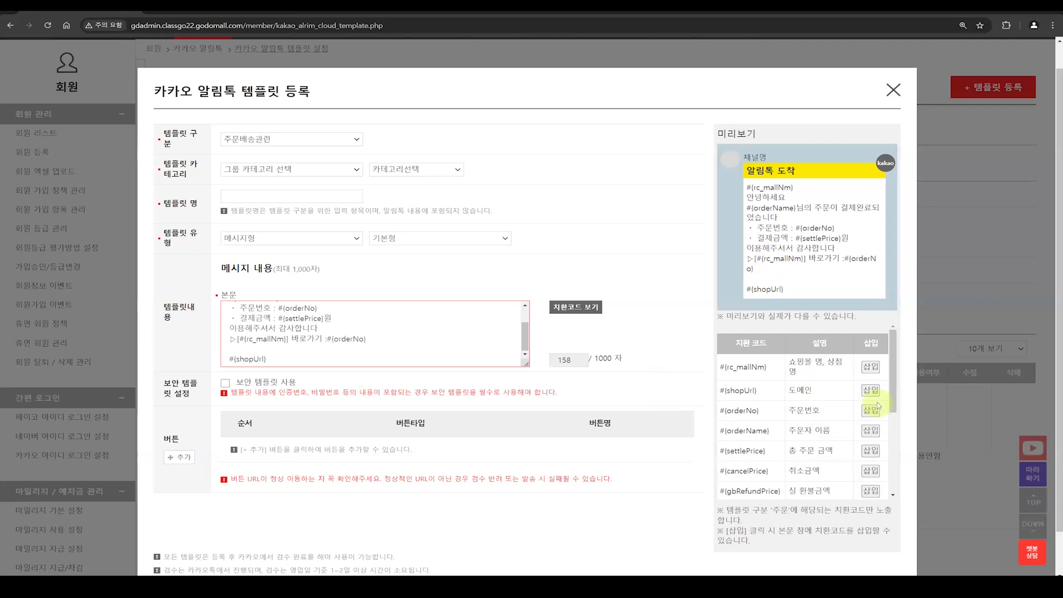
Step: Delete the inserted #{orderNo} code and the colon before it from the 바로가기 line
left_click(397, 347)
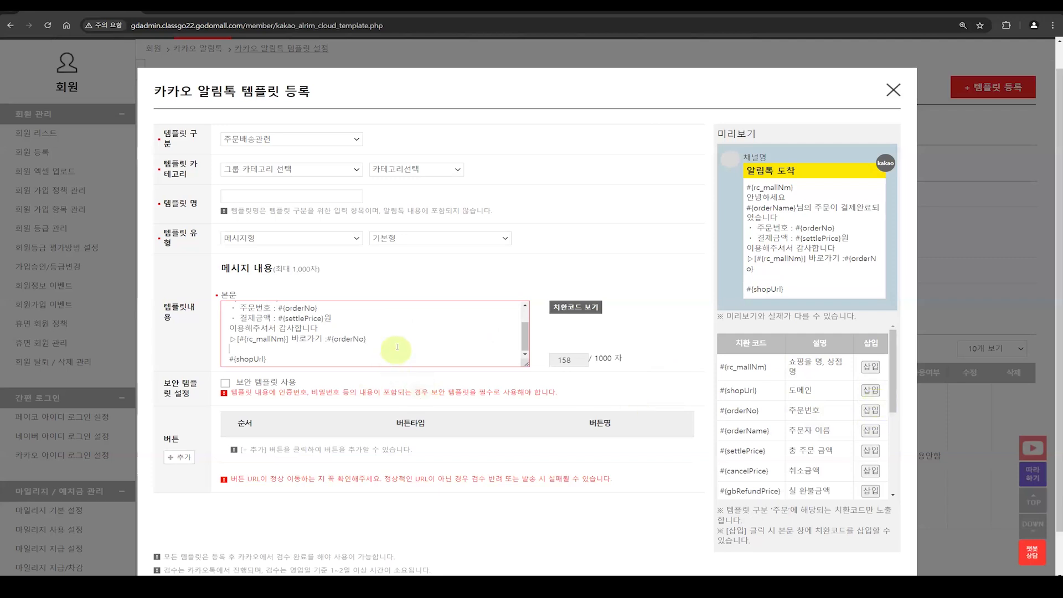
left_click(397, 339)
key("BackSpace")
key("BackSpace")
key("BackSpace")
key("BackSpace")
key("BackSpace")
key("BackSpace")
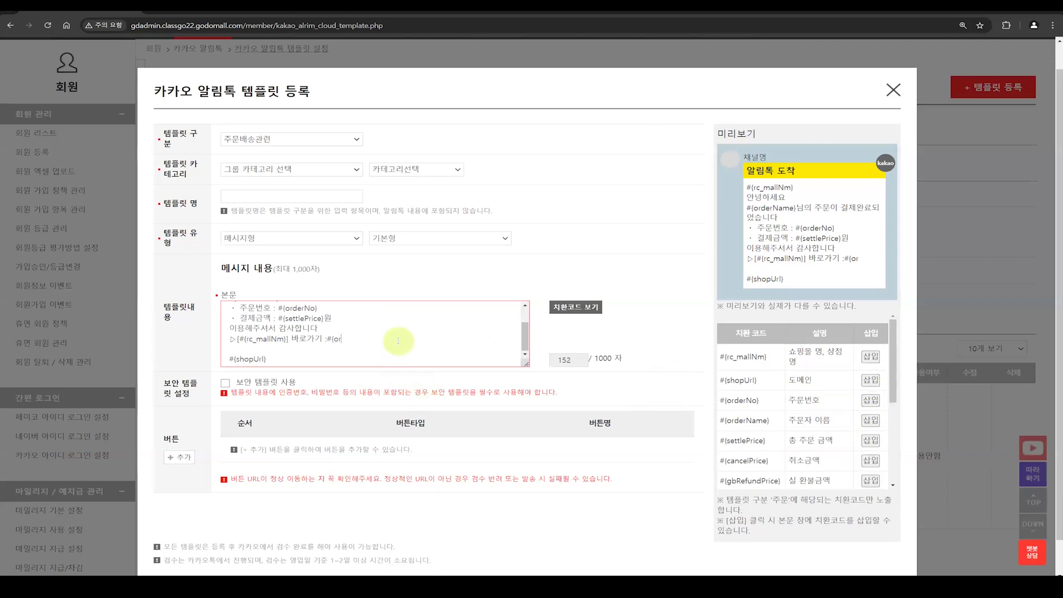
key("BackSpace")
key("BackSpace")
key("BackSpace")
key("BackSpace")
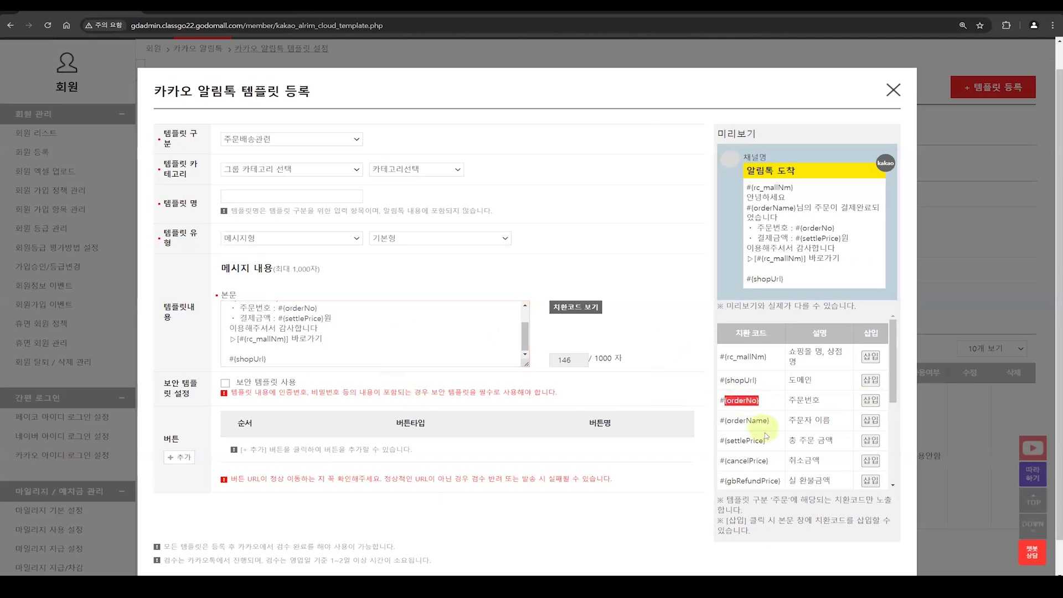
Step: Add the line "배송업체명 : #{deliveryName" below the 결제금액 line in the 본문, followed by an empty line
scroll(766, 435, "down", 2)
scroll(766, 435, "down", 2)
left_click_drag(777, 392, 747, 392)
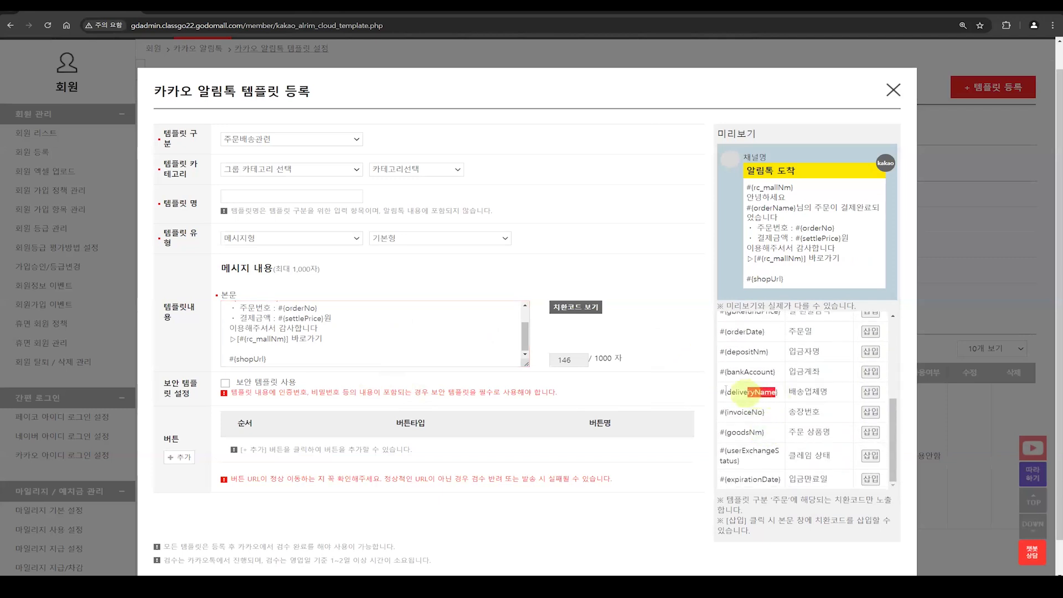
left_click(348, 327)
key("Return")
type("배")
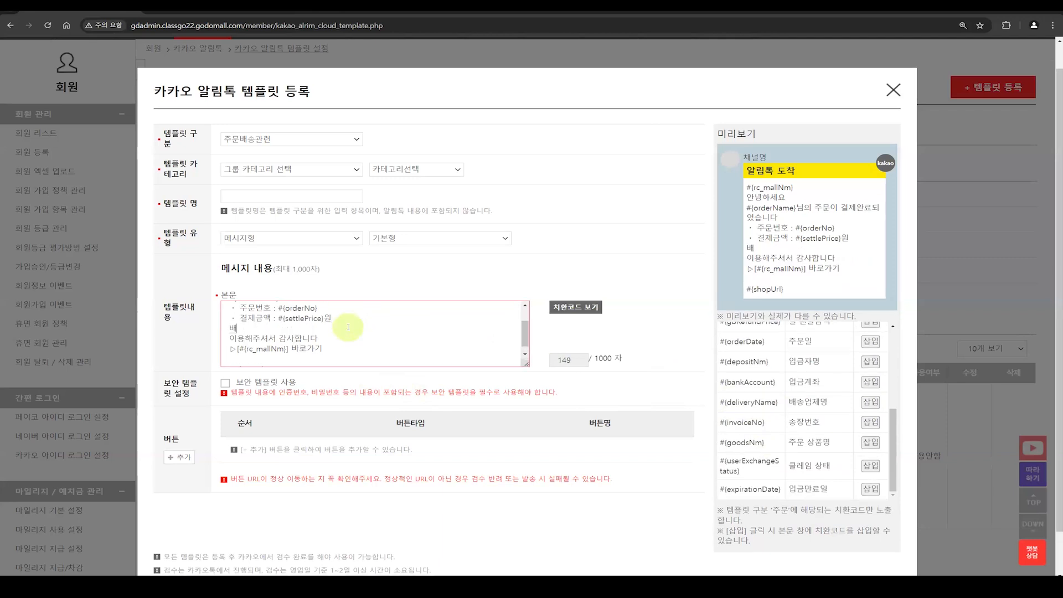
type("송업체명")
key("BackSpace")
type(": #{deliveryName")
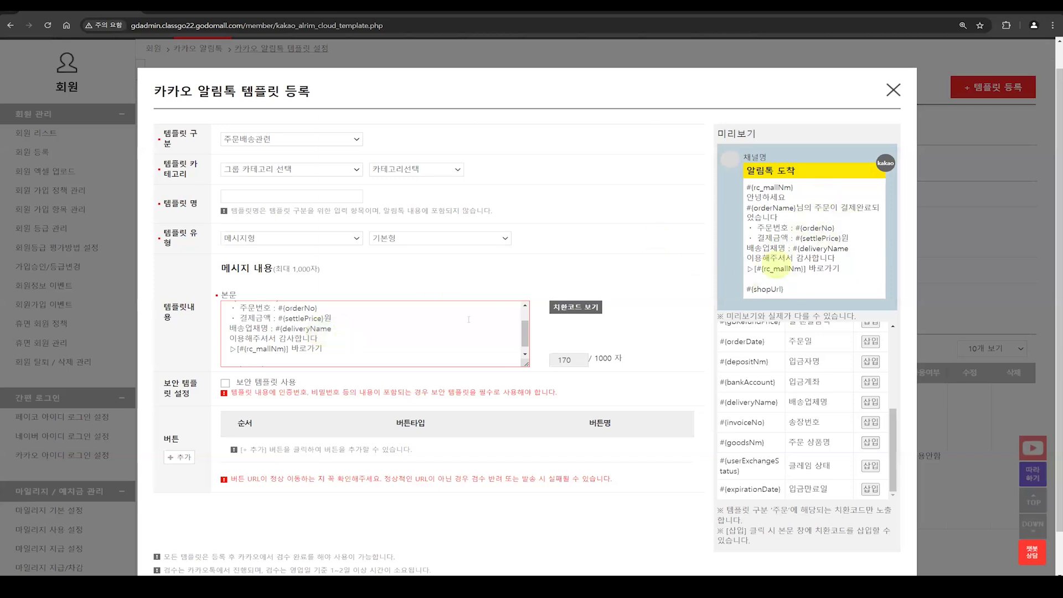
key("Return")
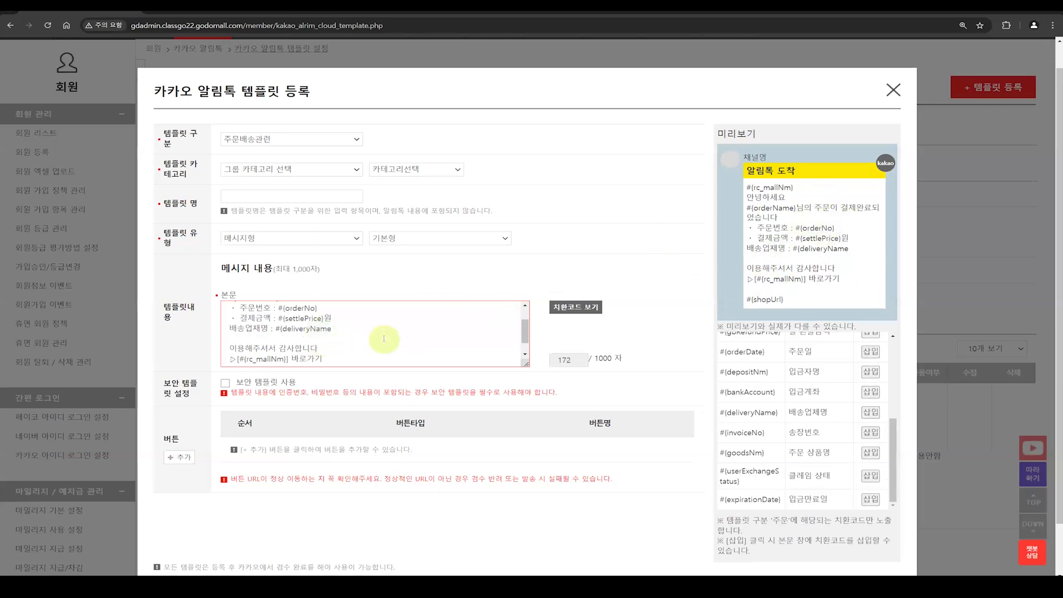
Step: Enable 보안 템플릿 사용 for the template and turn it off again
scroll(382, 341, "down", 1)
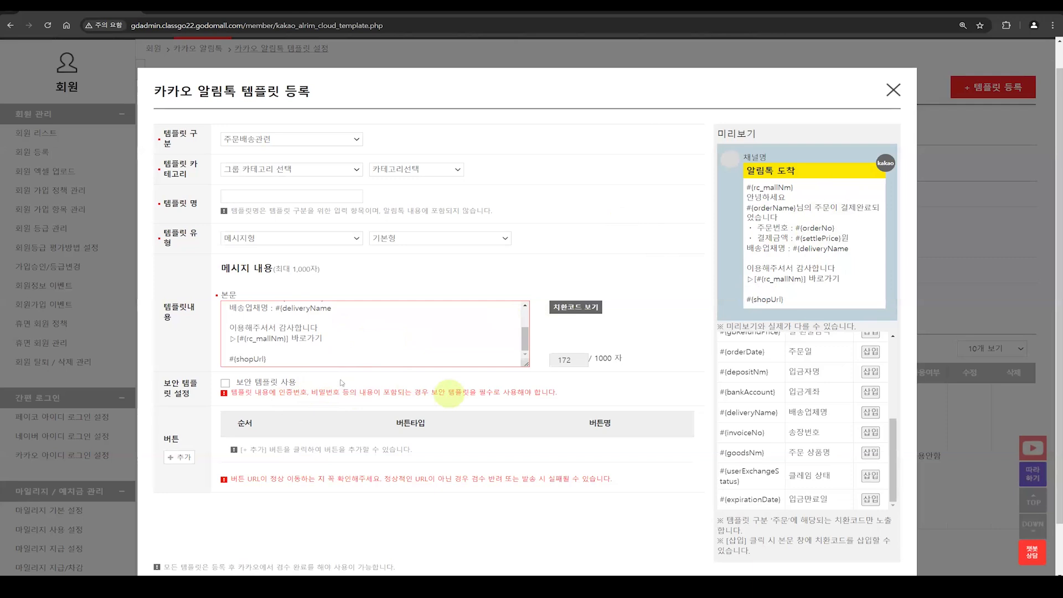
left_click(225, 384)
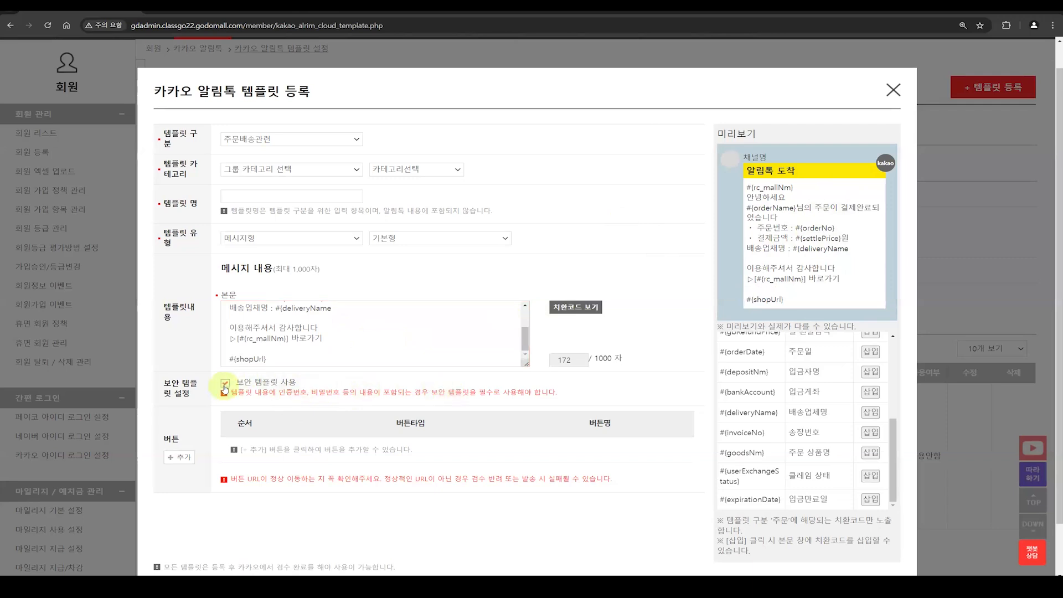
left_click(225, 388)
left_click(225, 386)
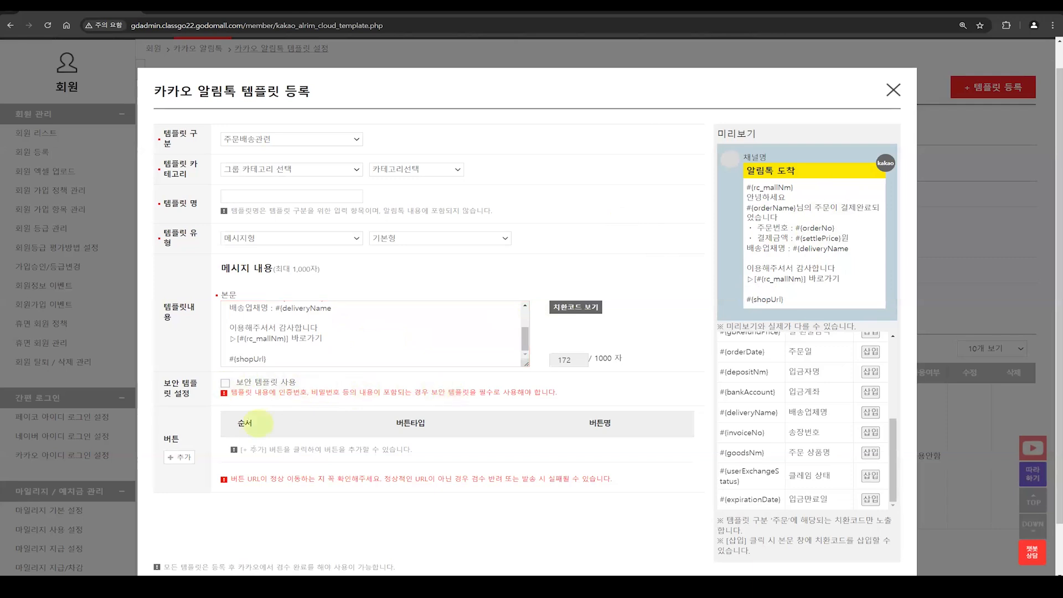
Step: Add a button row to the template and delete it again
scroll(238, 437, "down", 1)
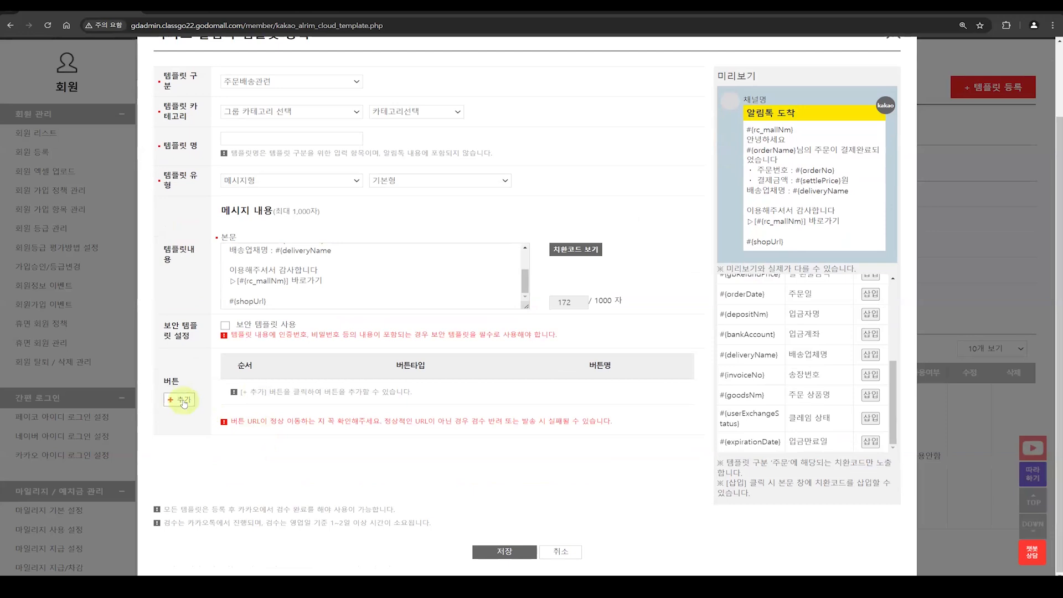
left_click(183, 402)
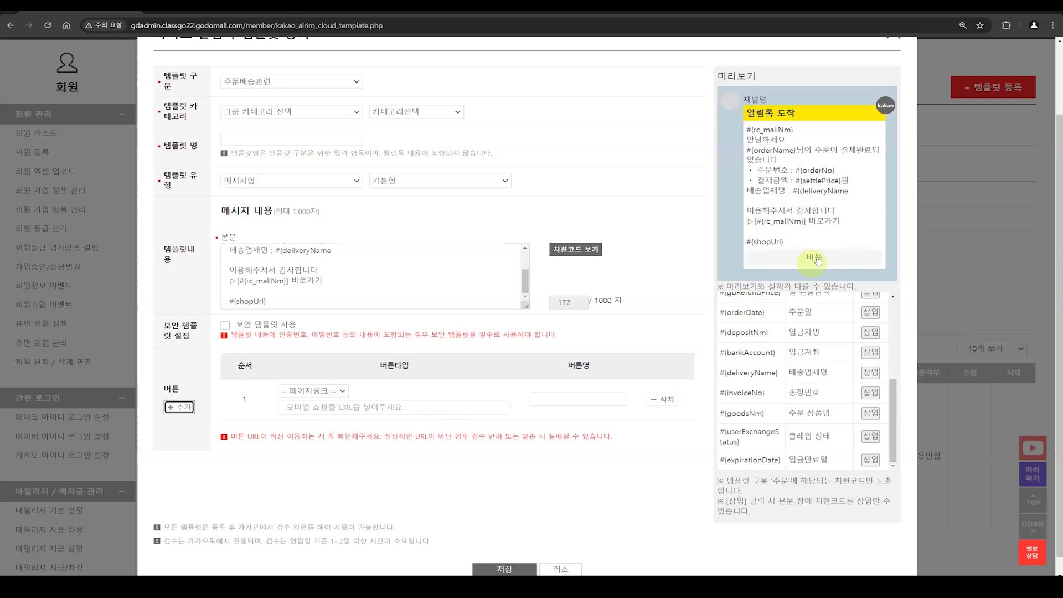
left_click(662, 399)
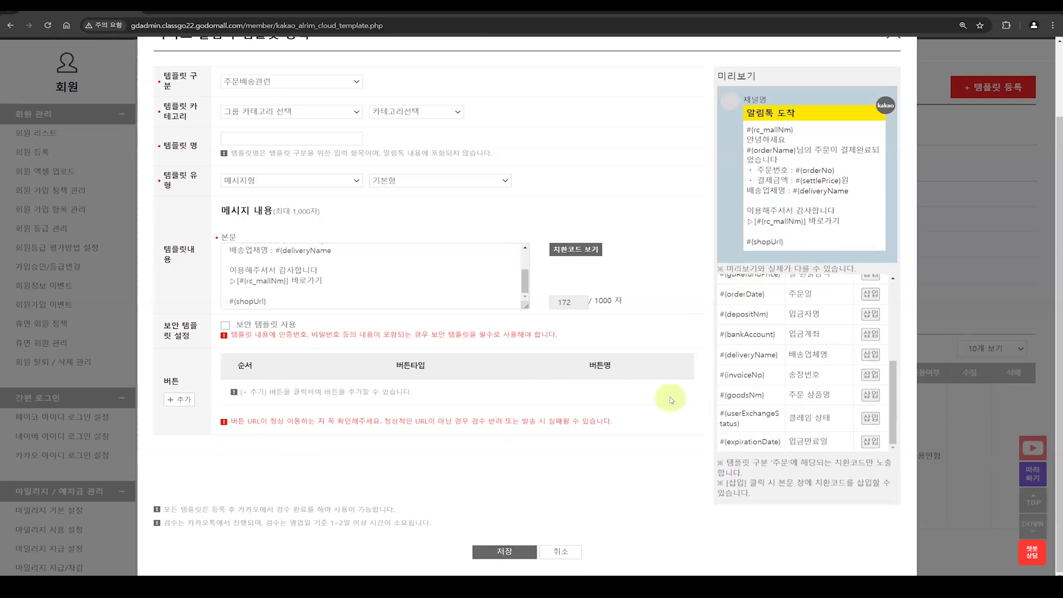
Step: Add a button to the template and choose 배송조회 as its 버튼타입
left_click(186, 402)
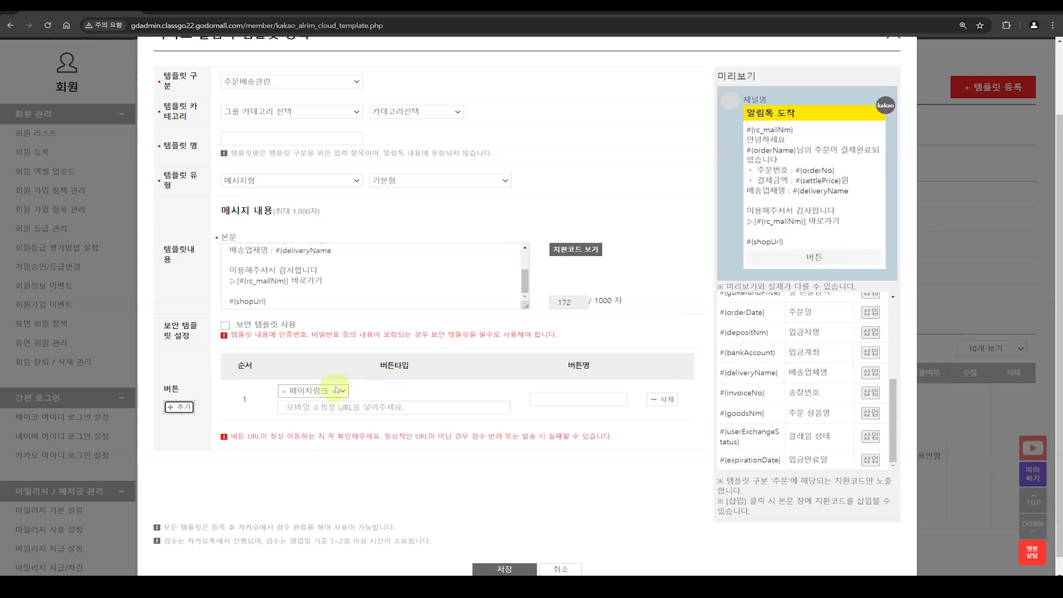
left_click(337, 391)
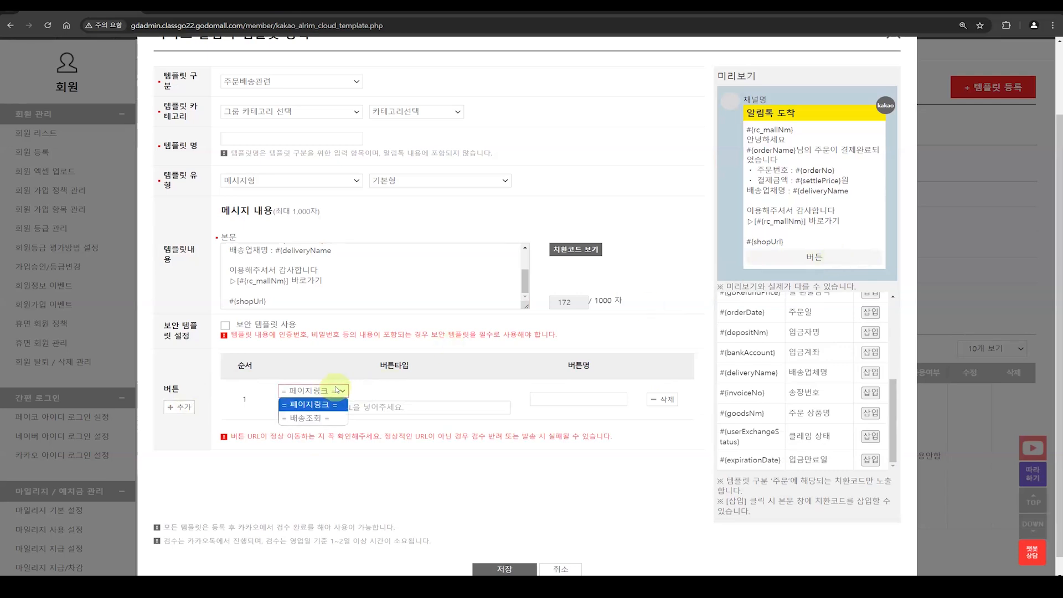
left_click(318, 416)
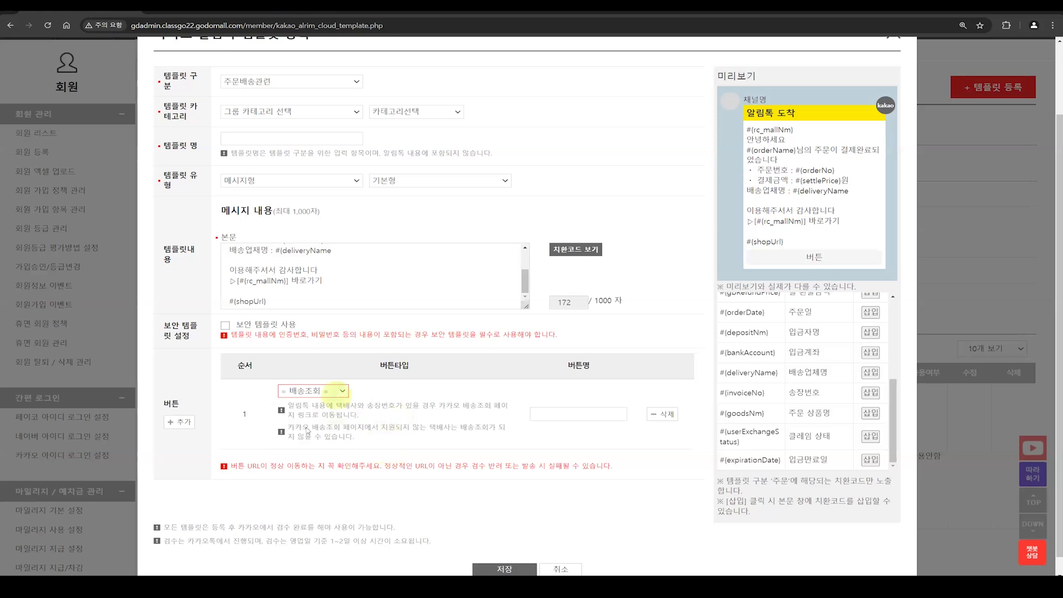
Step: Change the button's 버튼타입 to 페이지링크 and set its 버튼명 to 인스타그램 바로가기
left_click(327, 391)
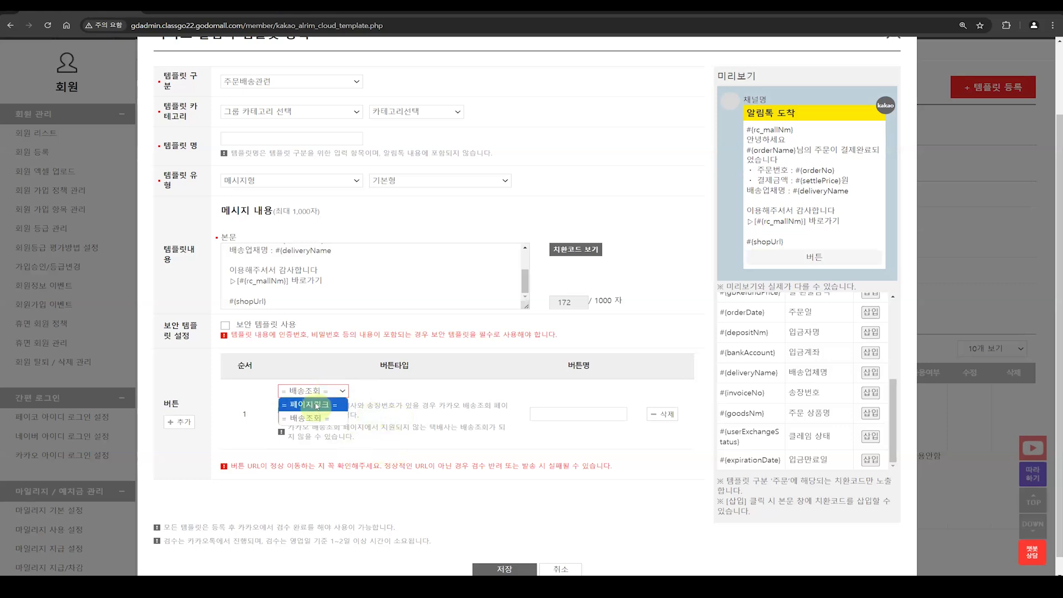
left_click(315, 402)
left_click(317, 405)
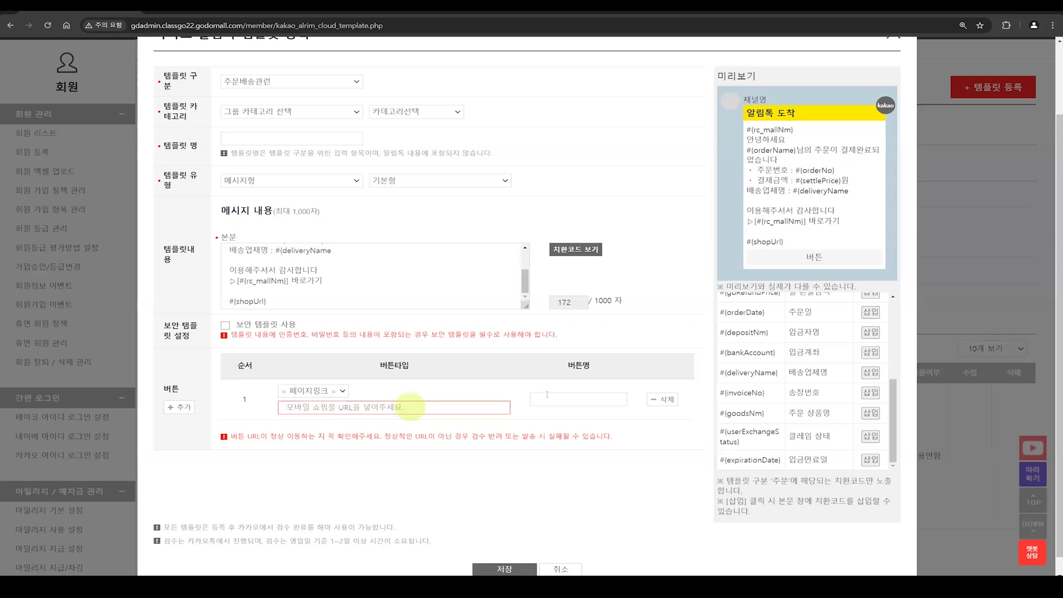
left_click(564, 398)
type("인스")
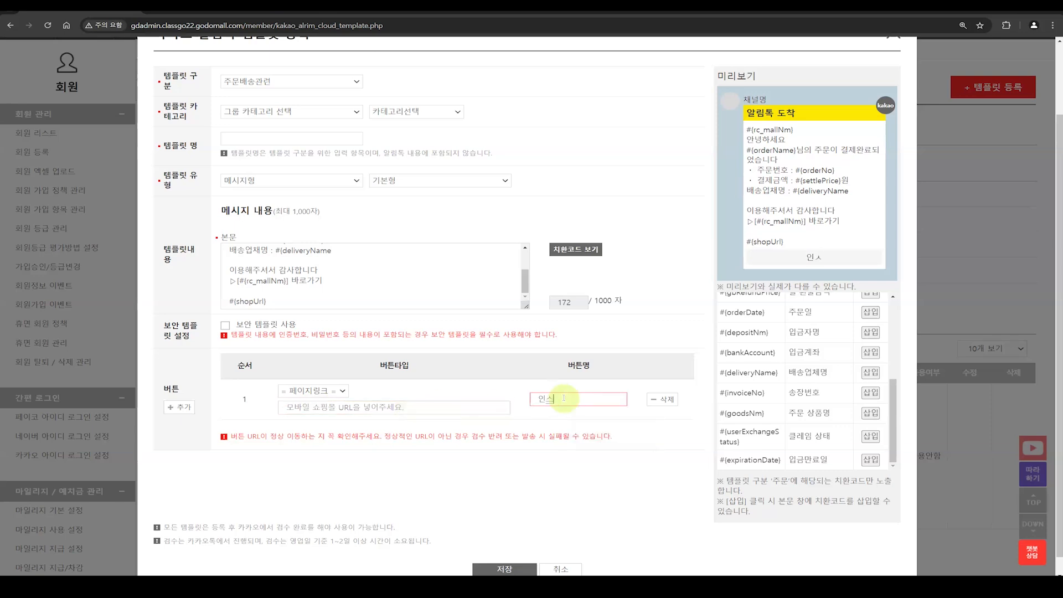
type("타그램 벨로가기")
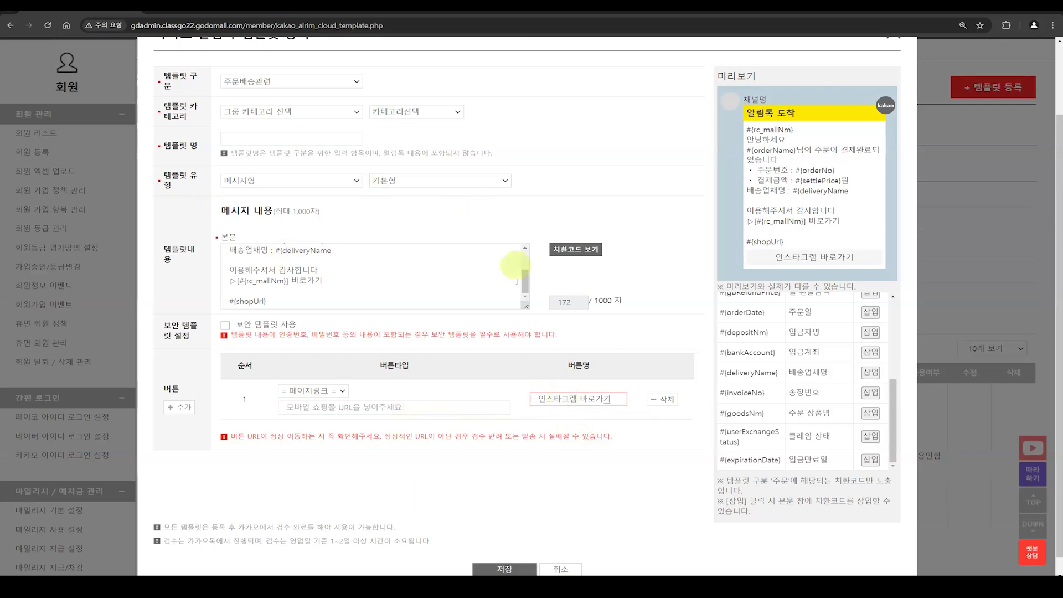
Step: Close the template registration form without saving and return to the 카카오 알림톡 템플릿 설정 list
scroll(511, 496, "down", 1)
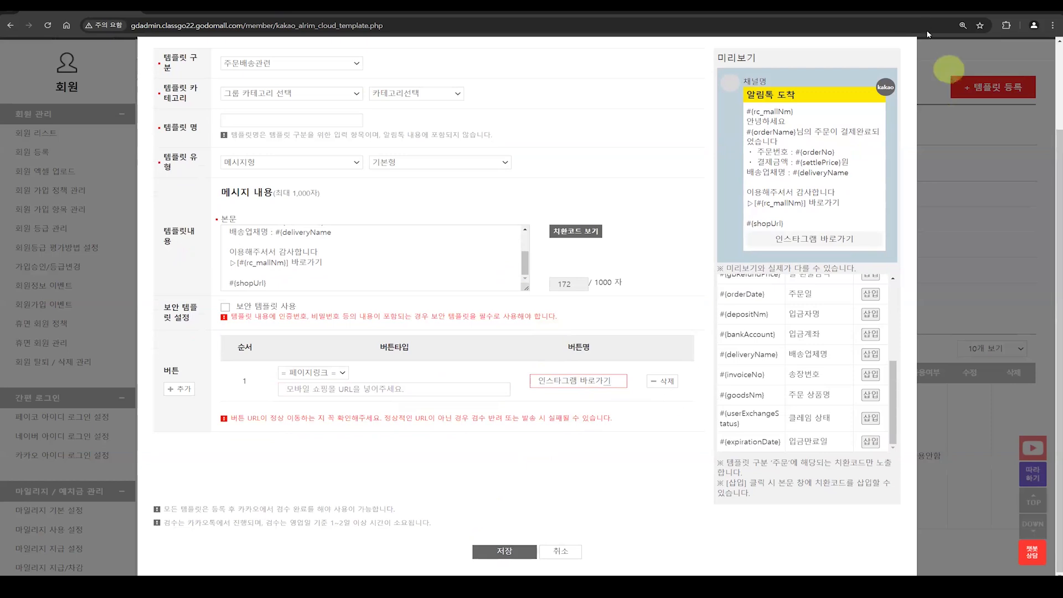
scroll(908, 95, "up", 3)
left_click(894, 121)
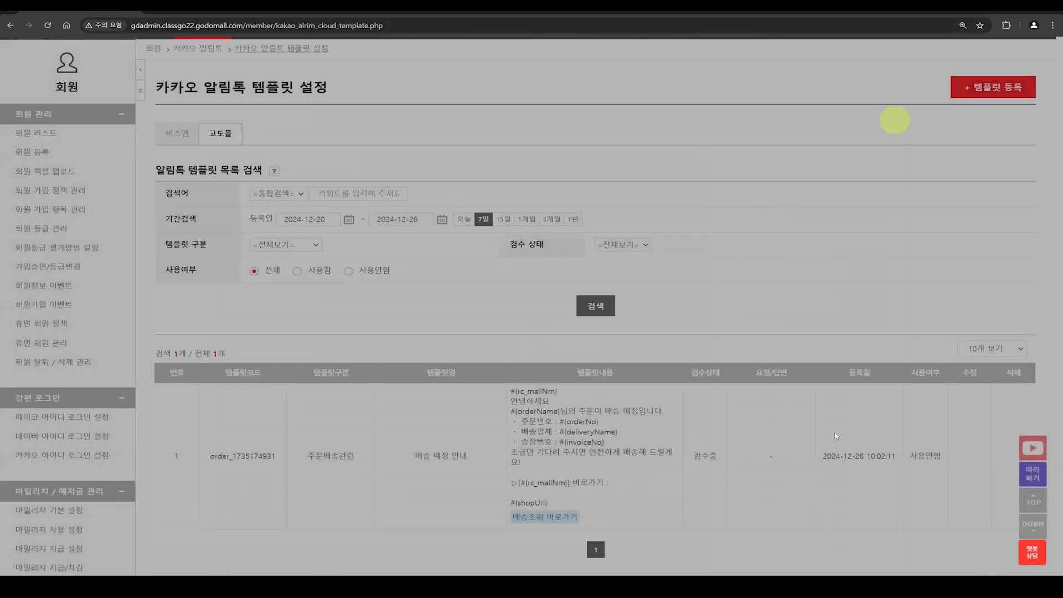
Step: Review the registered template in the list and the options of the 검수 상태 filter
scroll(657, 447, "down", 1)
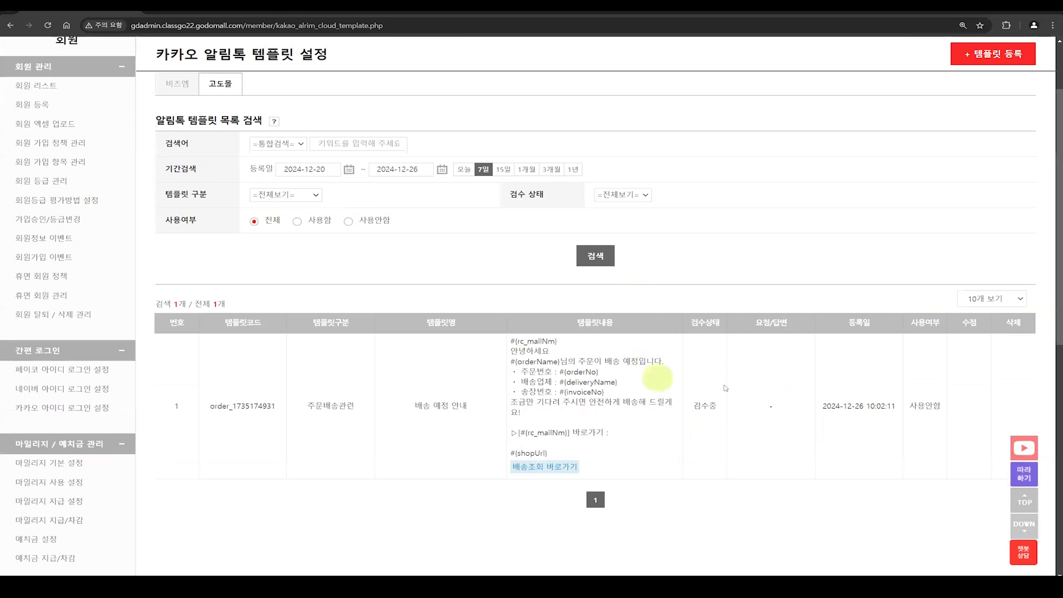
left_click(648, 195)
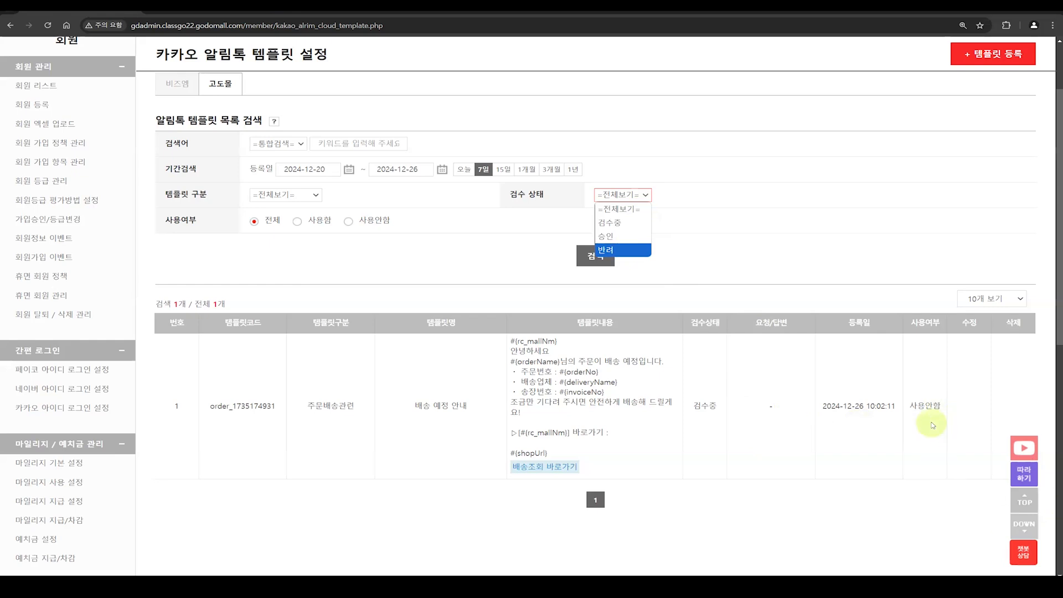
Step: Open 카카오 알림톡 설정 and review the automatic message settings for the order and delivery stages
scroll(107, 498, "down", 5)
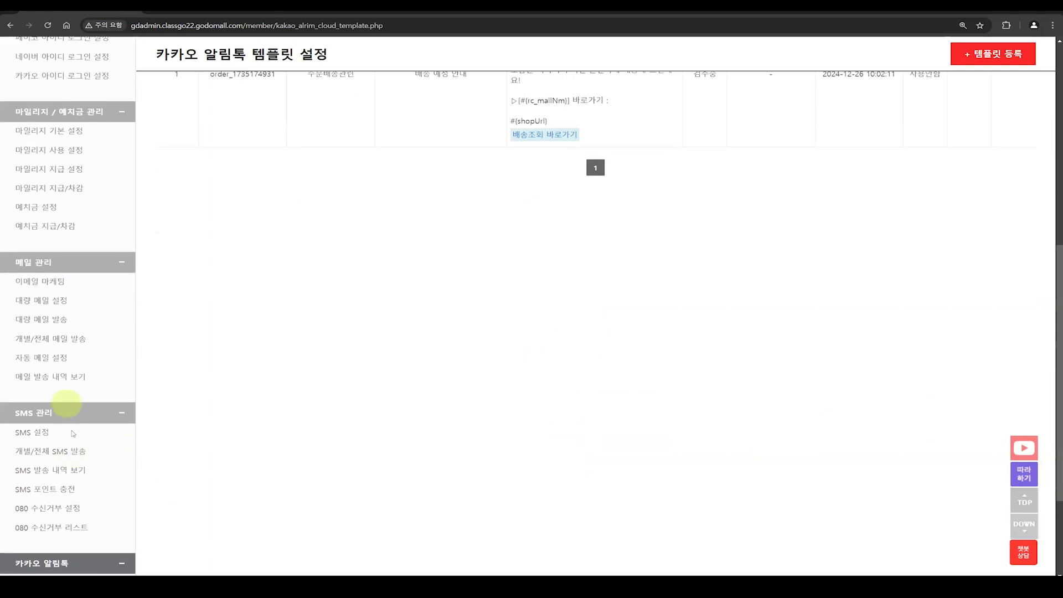
scroll(73, 430, "down", 3)
left_click(73, 432)
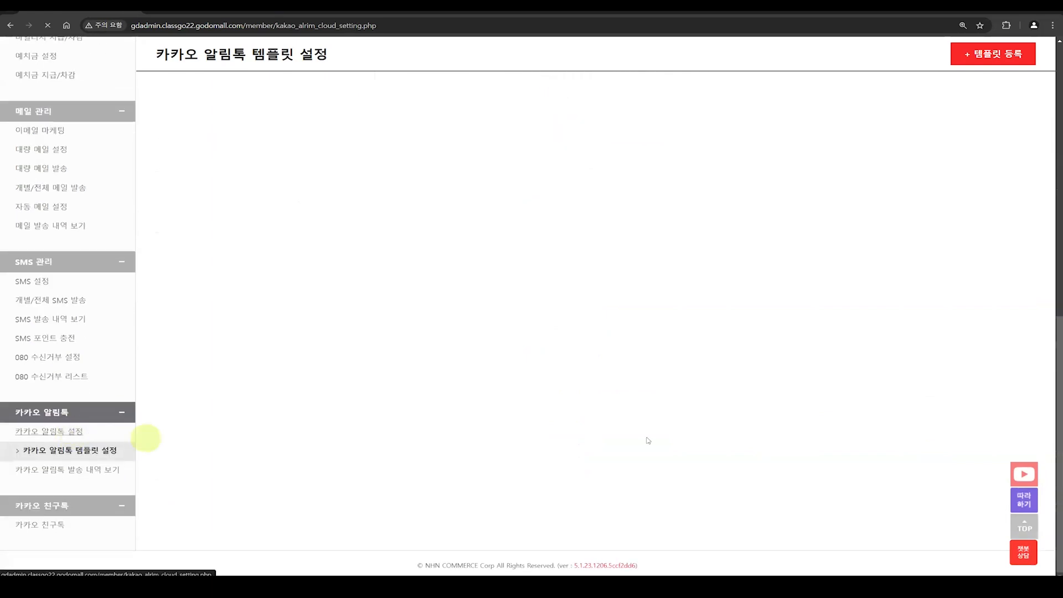
scroll(650, 443, "down", 8)
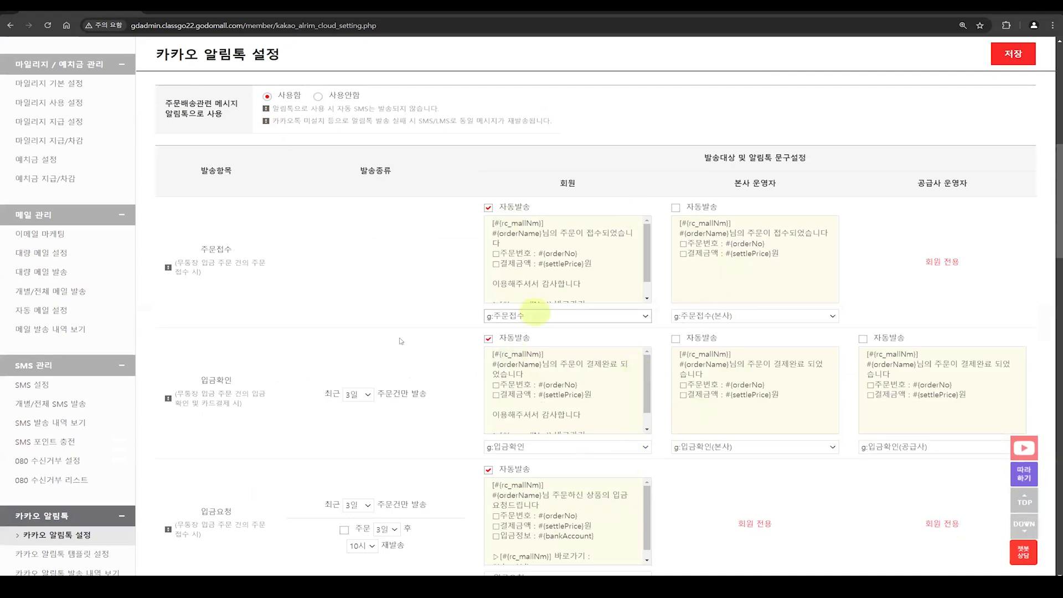
scroll(103, 480, "down", 3)
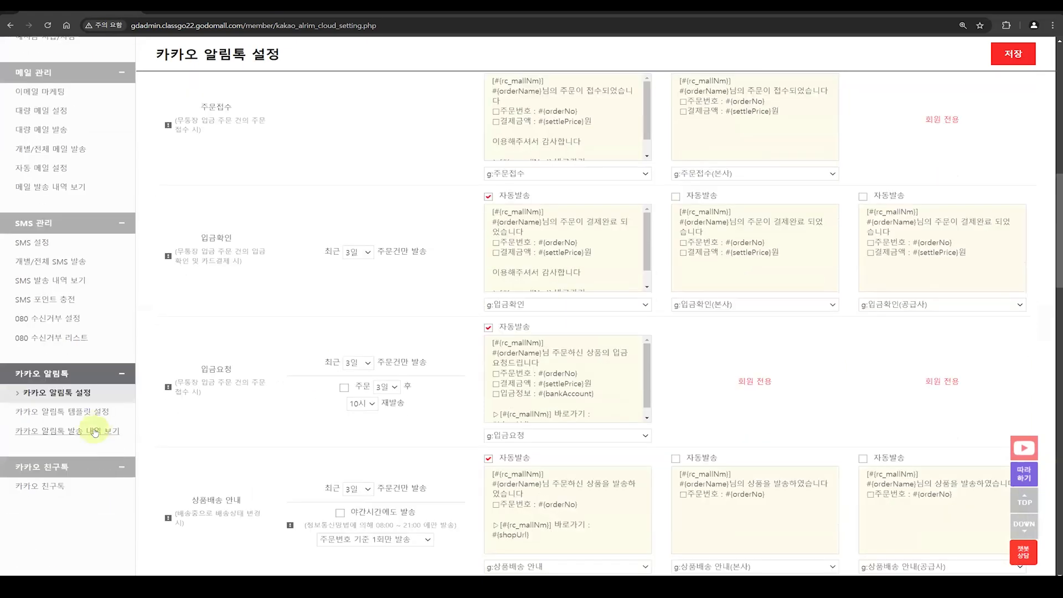
Step: Open 카카오 알림톡 발송 내역 보기 and collapse the other groups of the side menu
left_click(94, 430)
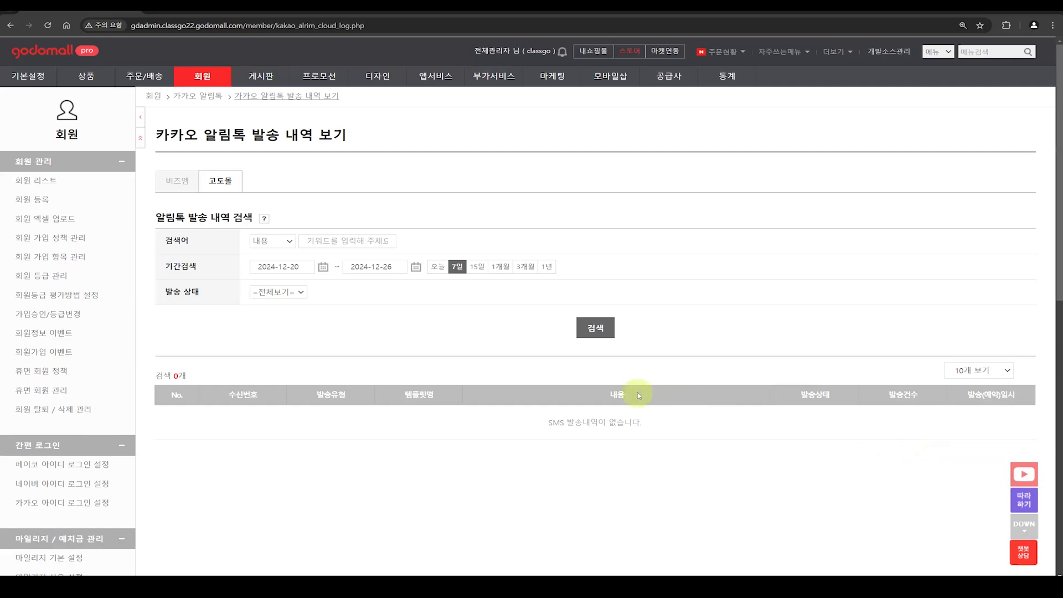
left_click(141, 139)
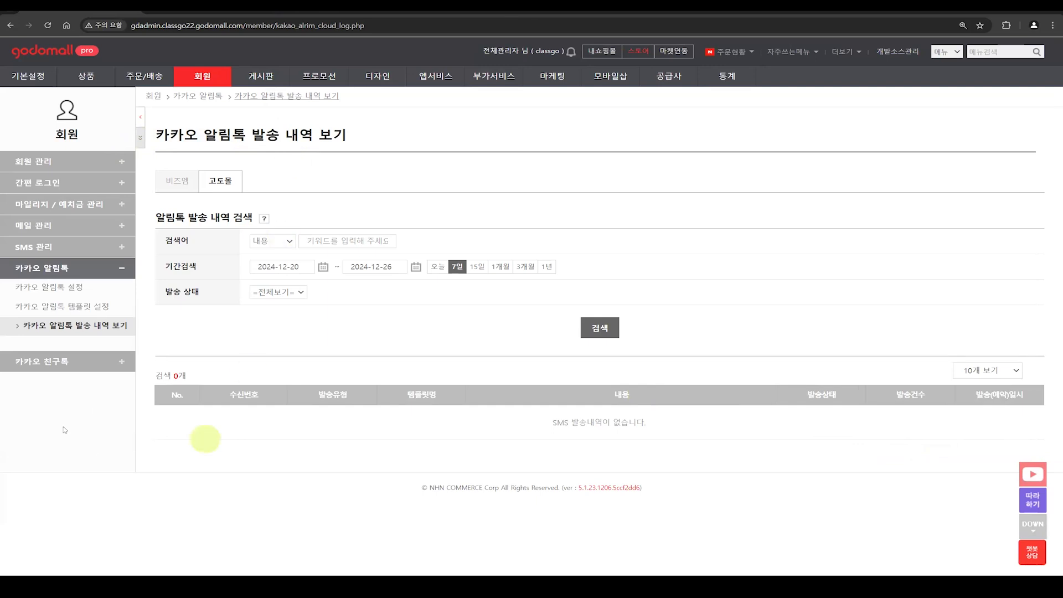
Step: Switch to the 카카오 친구톡 app and dismiss the translation prompt
left_click(65, 363)
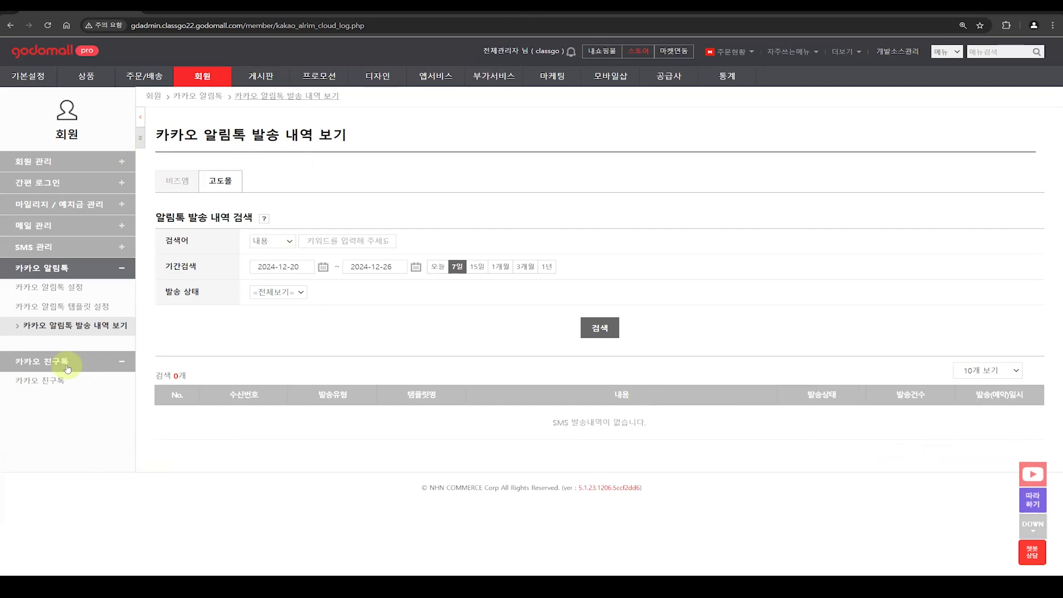
left_click(50, 382)
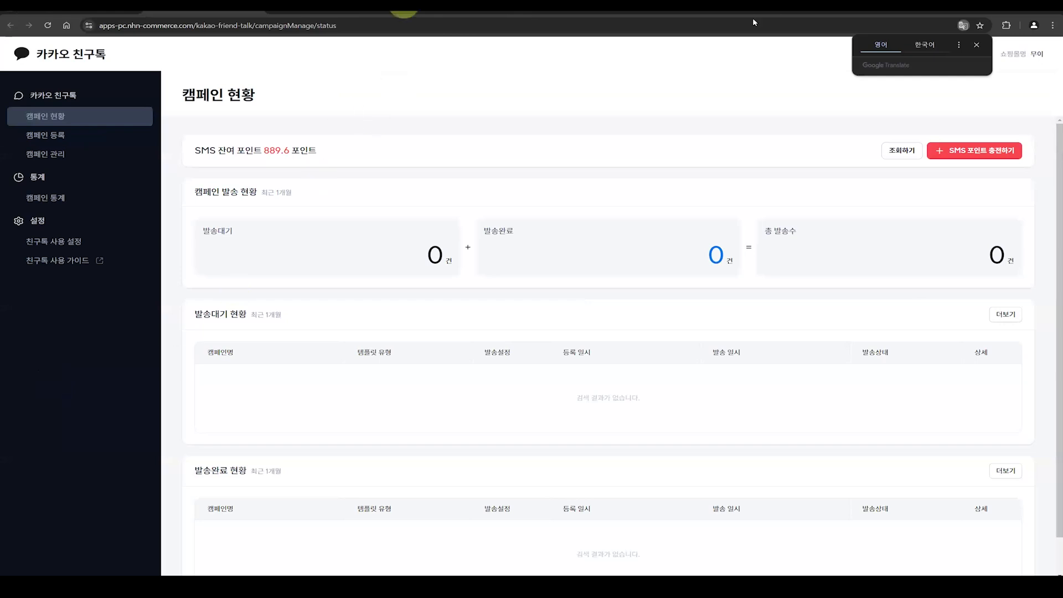
left_click(977, 45)
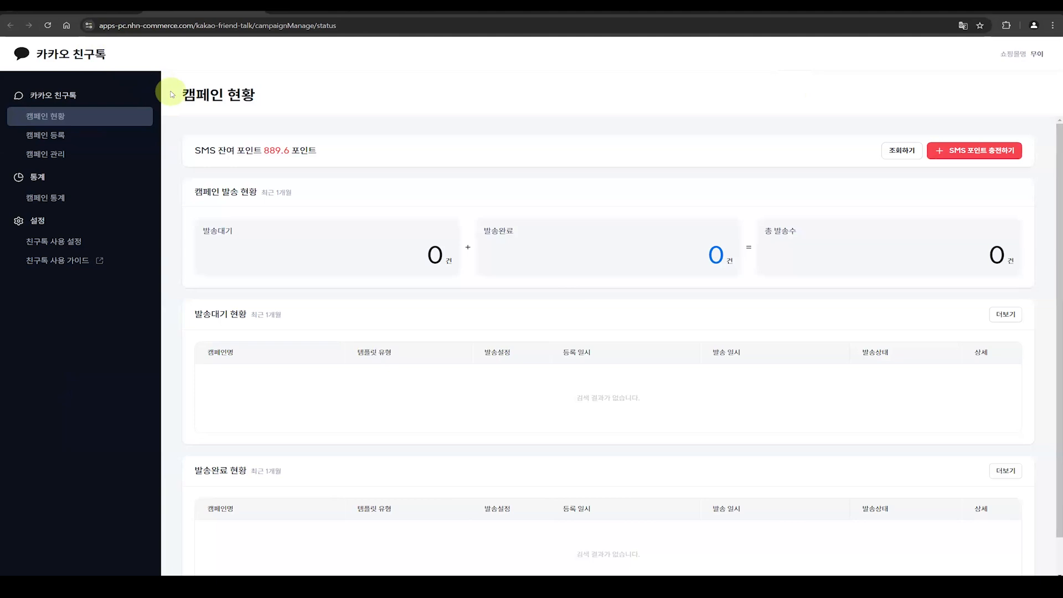
left_click(403, 12)
left_click(44, 382)
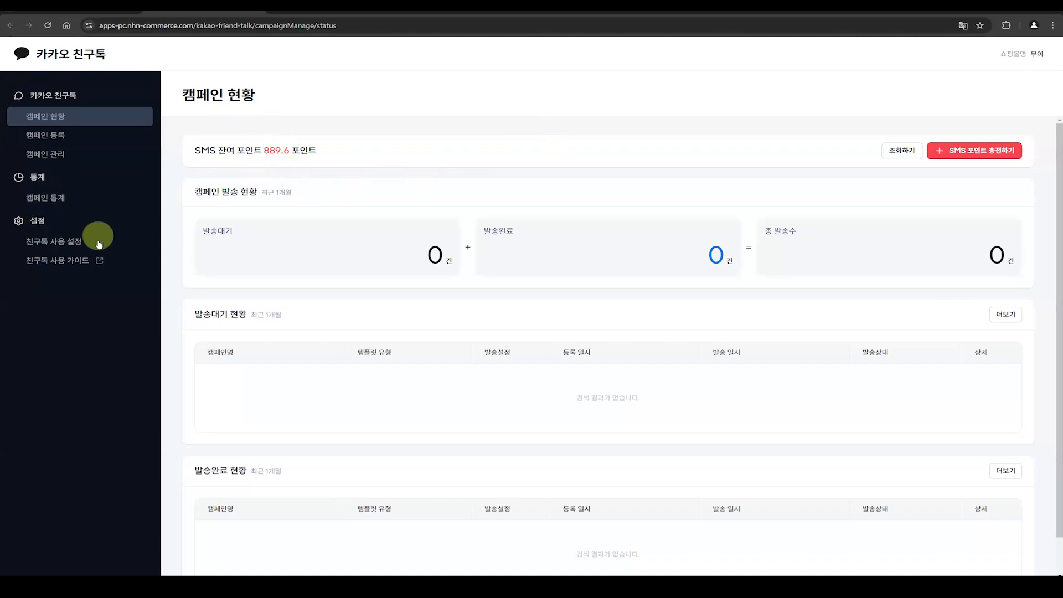
Step: Open 친구톡 사용 설정 and review the KakaoTalk channel registration and usage options
left_click(68, 244)
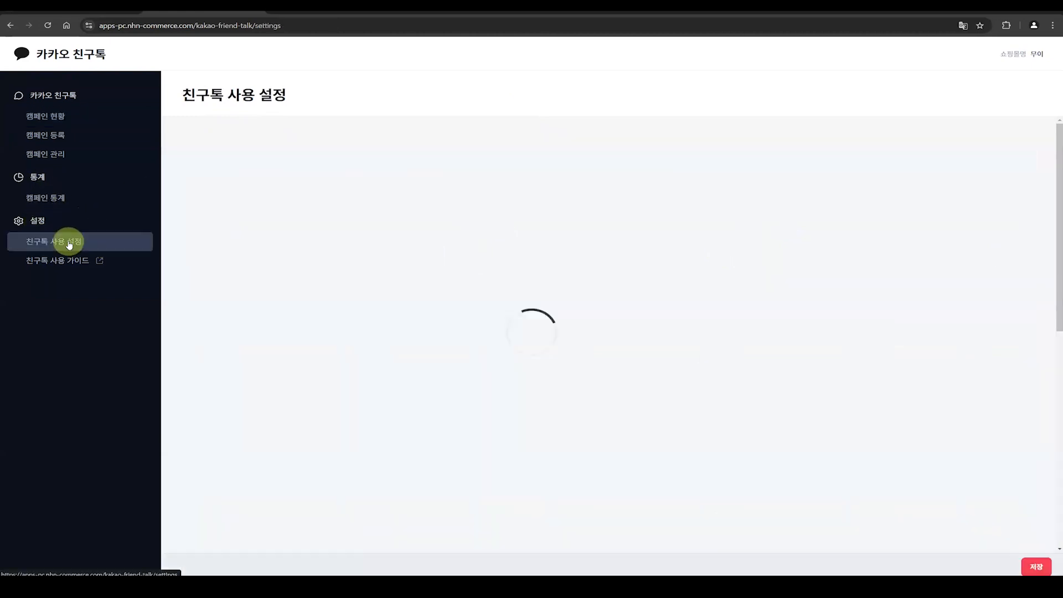
scroll(802, 315, "down", 5)
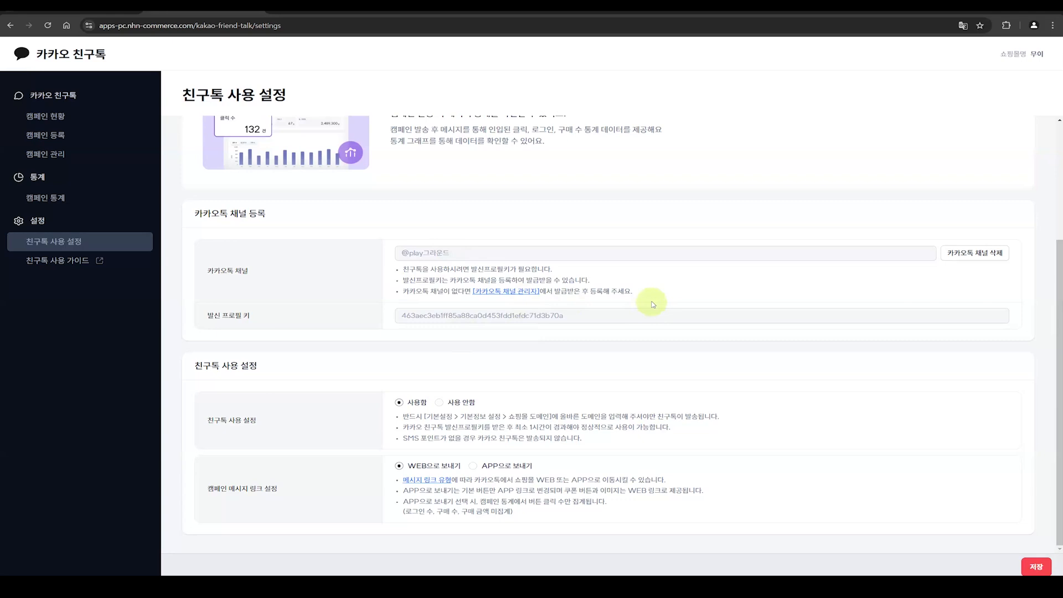
Step: Try 사용 안함 and APP으로 보내기, restore 사용함 and WEB으로 보내기, and cancel saving the 친구톡 settings
left_click(438, 403)
left_click(411, 406)
left_click(496, 469)
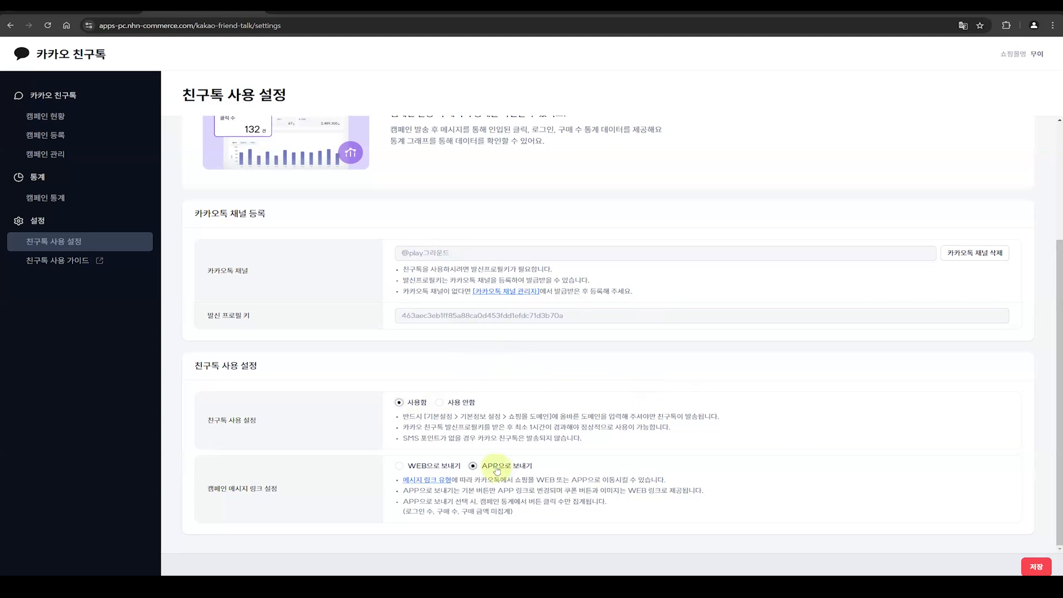
left_click(424, 467)
left_click(1036, 566)
left_click(621, 86)
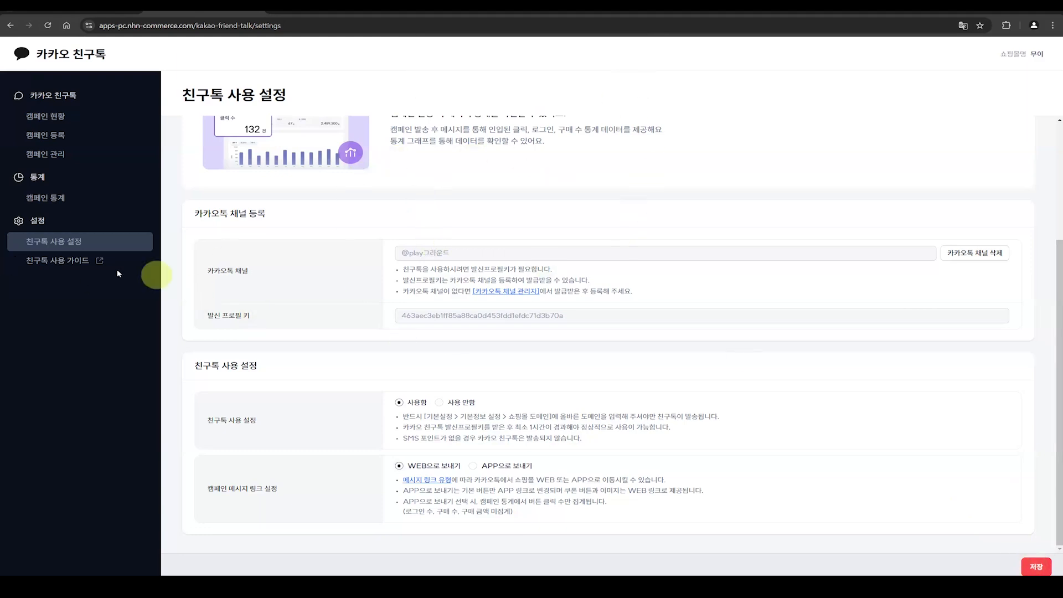
Step: View the 친구톡 사용 가이드 help page and return to the 친구톡 app
left_click(84, 261)
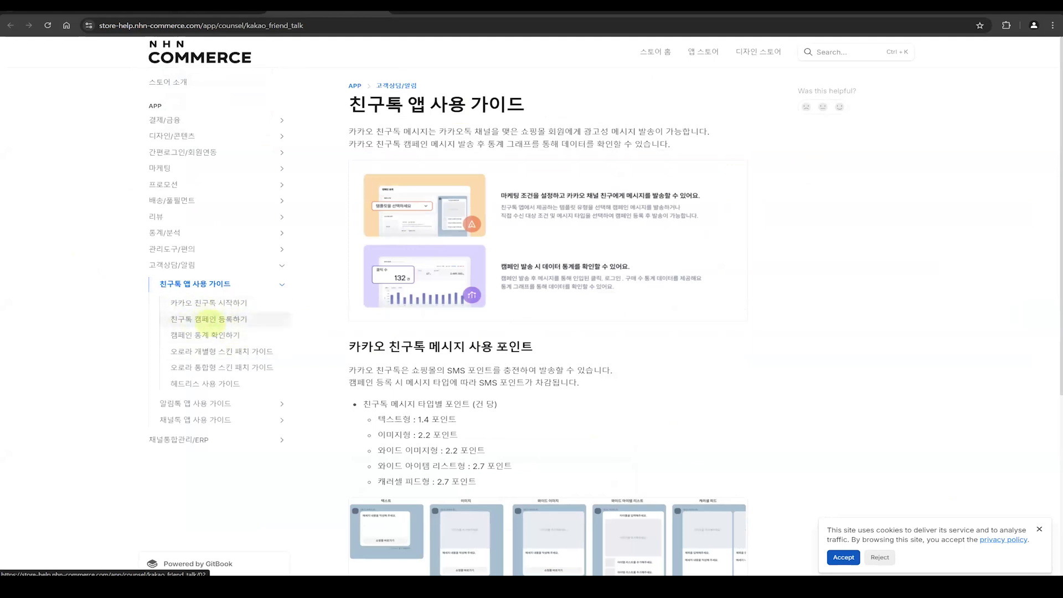
left_click(228, 6)
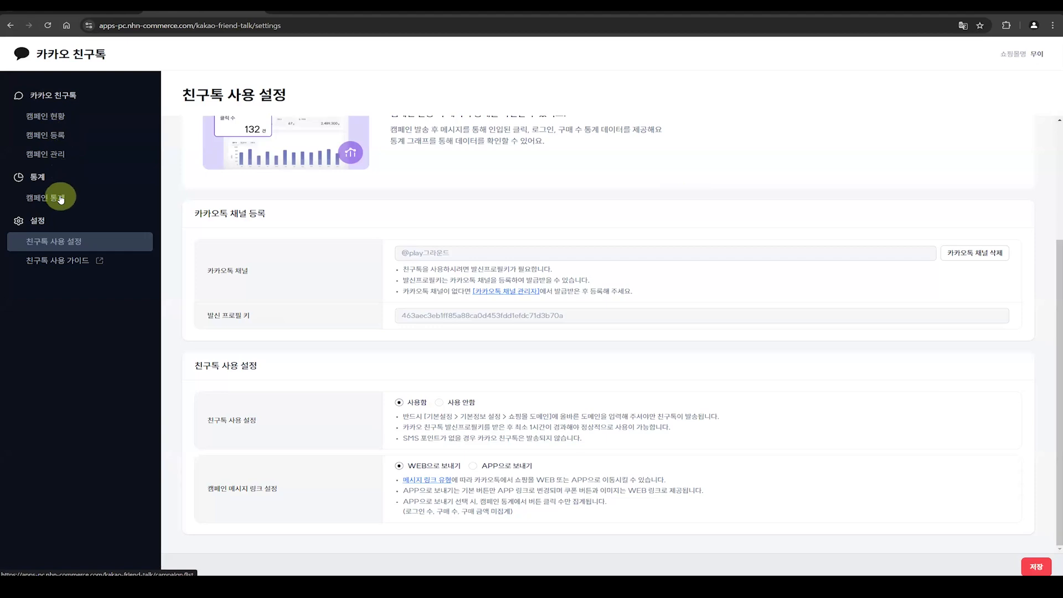
Step: Start a new campaign in 캠페인 등록 and set its 템플릿 유형 to 신규 회원 구매유도
left_click(52, 137)
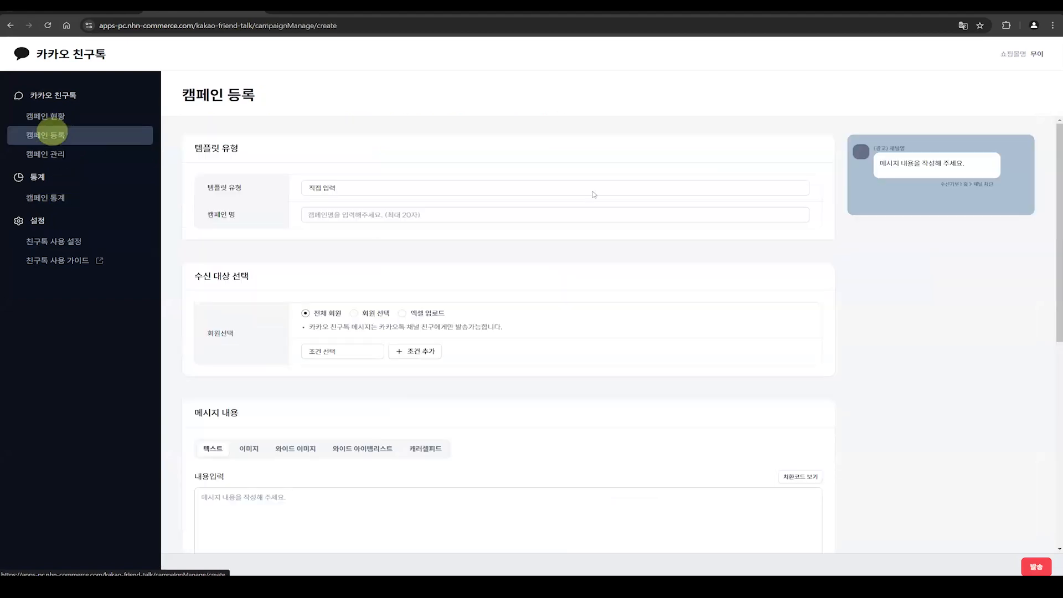
left_click(793, 188)
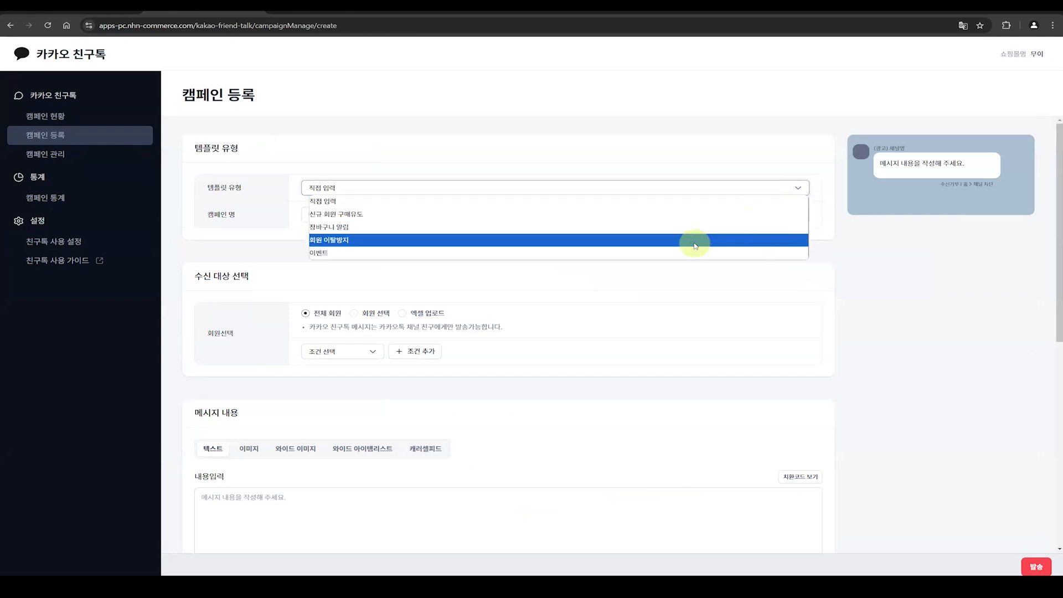
left_click(645, 213)
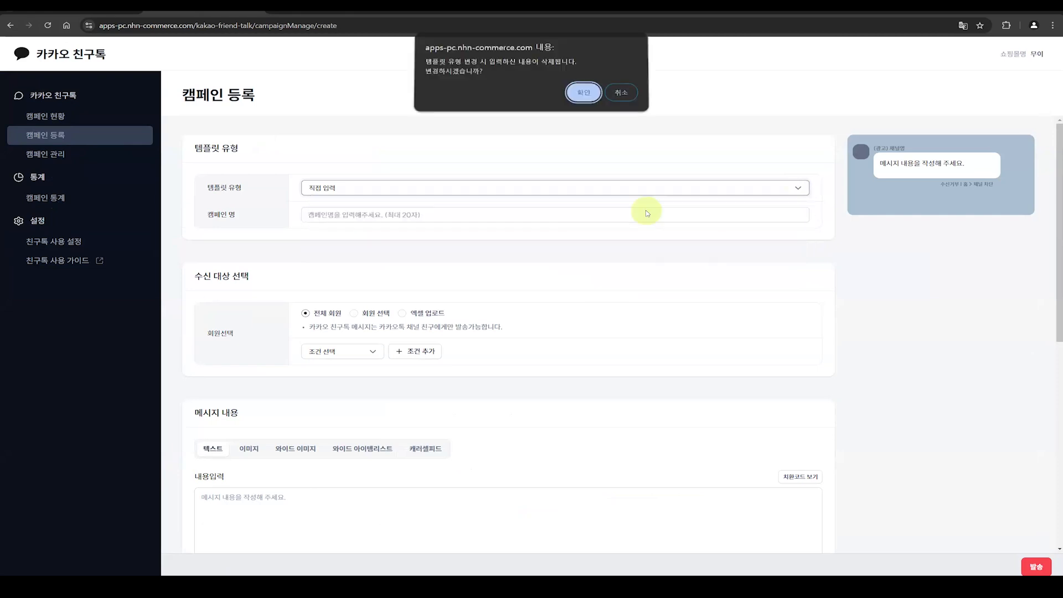
left_click(582, 94)
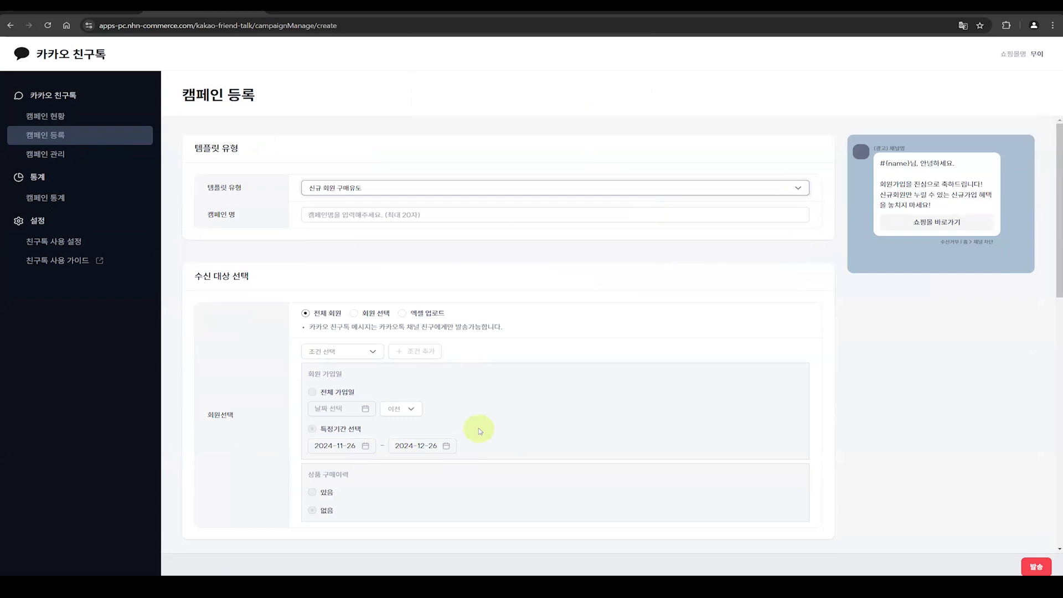
Step: Change the campaign's 템플릿 유형 to 장바구니 알림 and accept the replacement of the entered content
left_click(636, 188)
left_click(541, 230)
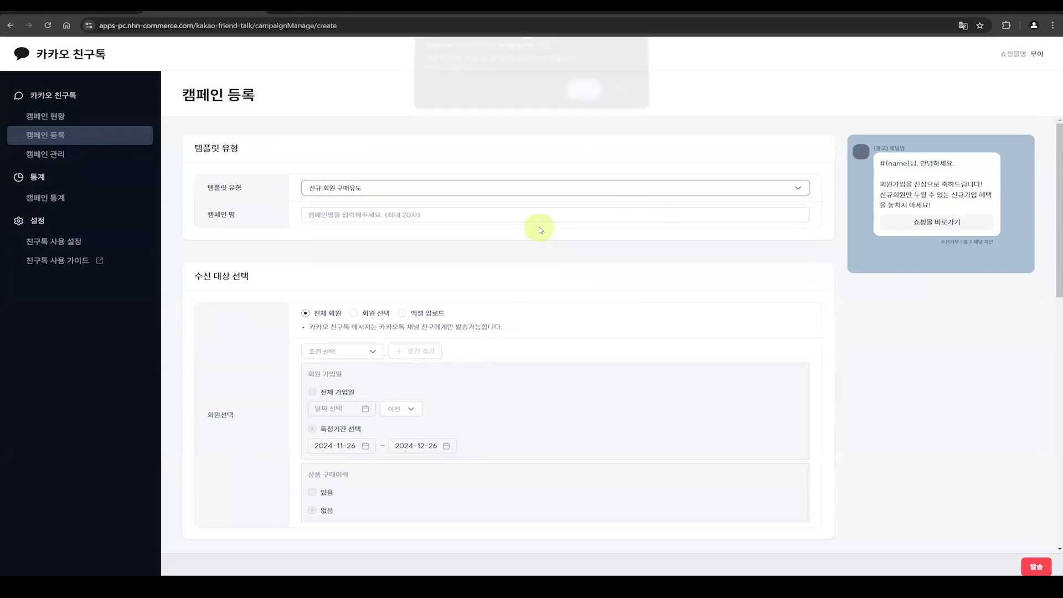
left_click(580, 96)
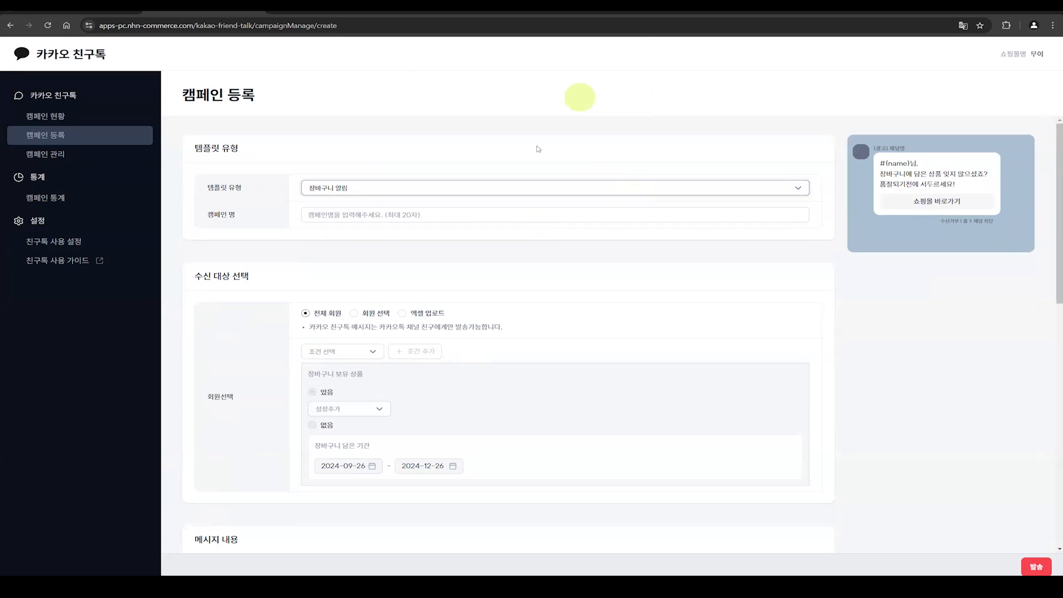
Step: Change the campaign's 템플릿 유형 to 회원 이탈방지 and accept the replacement of the entered content
left_click(494, 189)
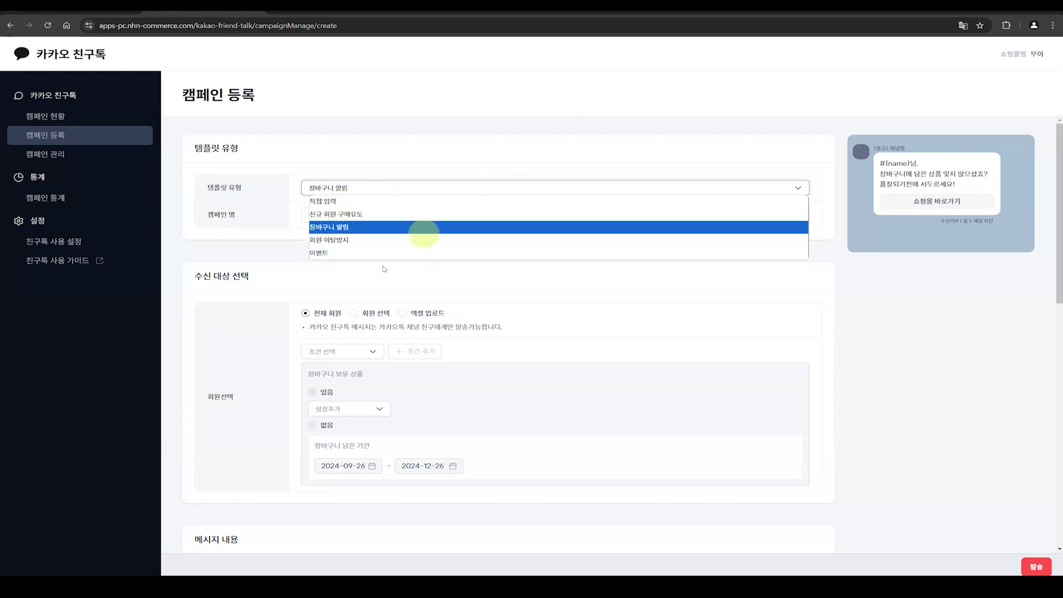
left_click(357, 240)
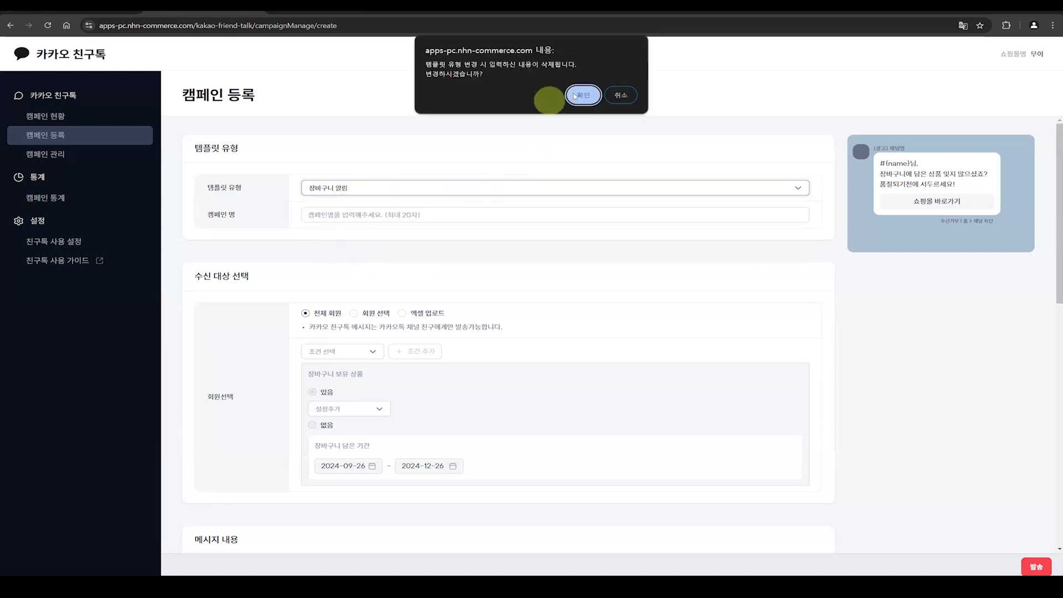
left_click(576, 95)
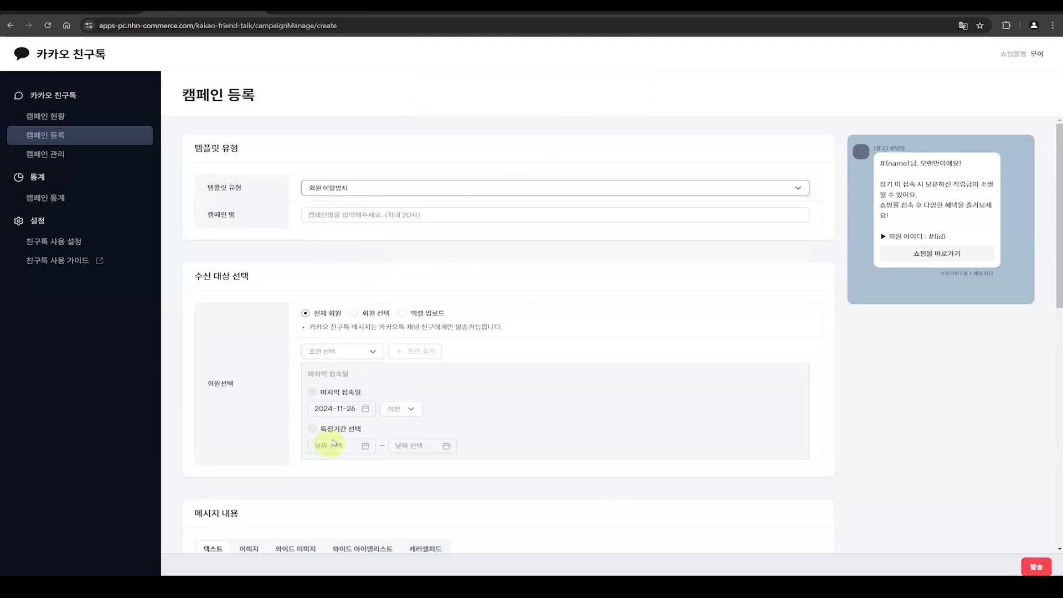
Step: Select the campaign's body text and preview the 이미지, 와이드 이미지, 와이드 아이템리스트 and 캐러셀피드 message types
scroll(333, 443, "down", 6)
left_click_drag(295, 305, 197, 257)
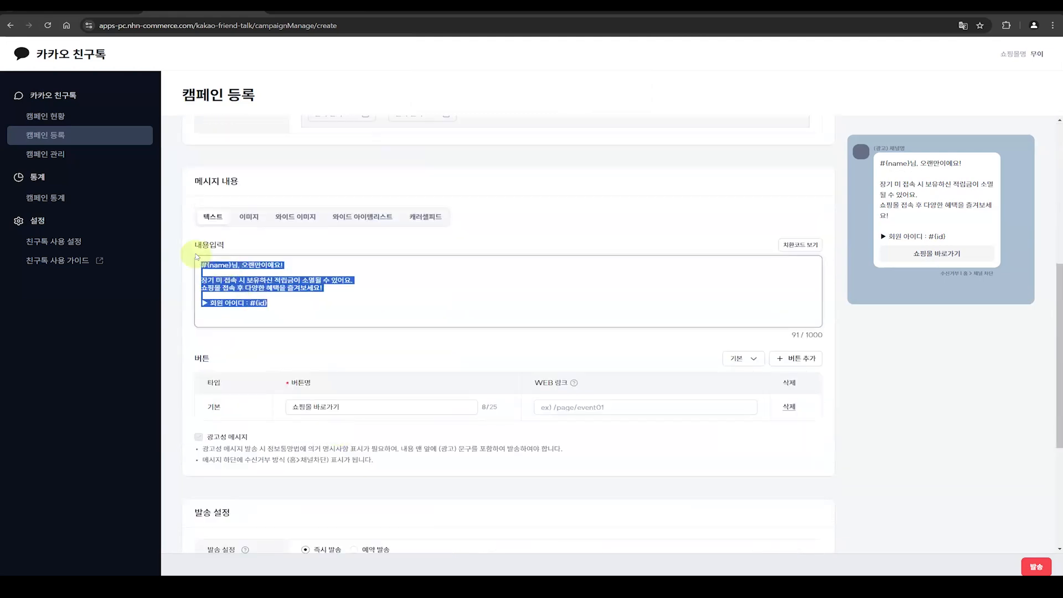
left_click(249, 216)
left_click(297, 218)
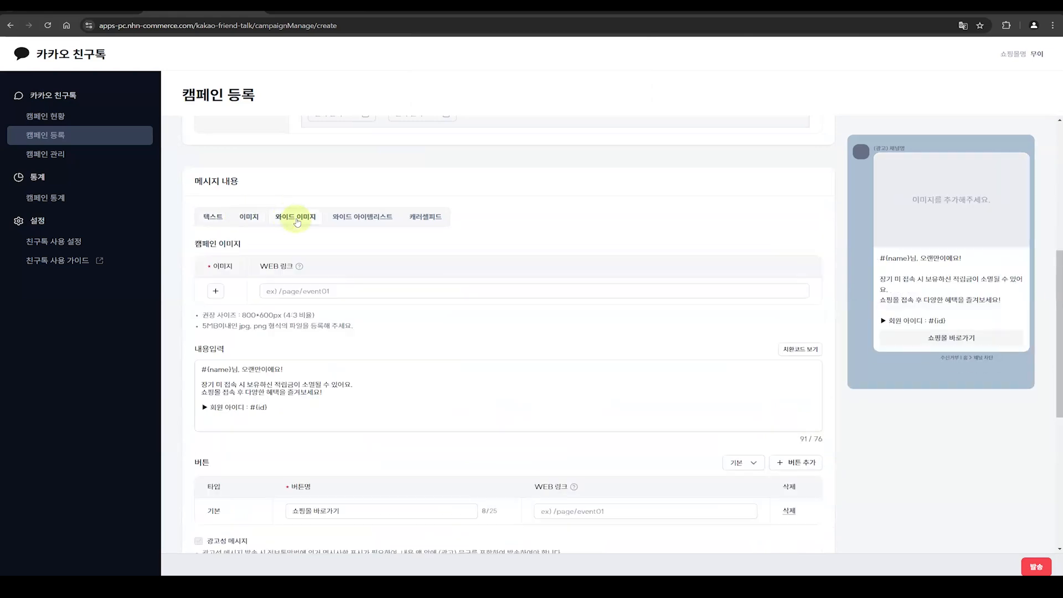
left_click(357, 218)
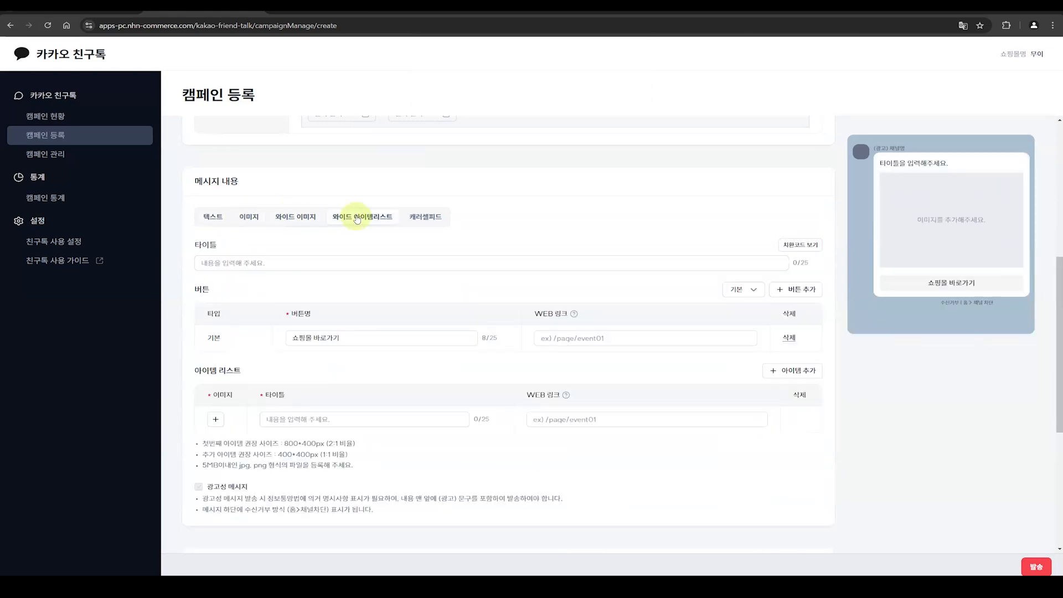
left_click(438, 217)
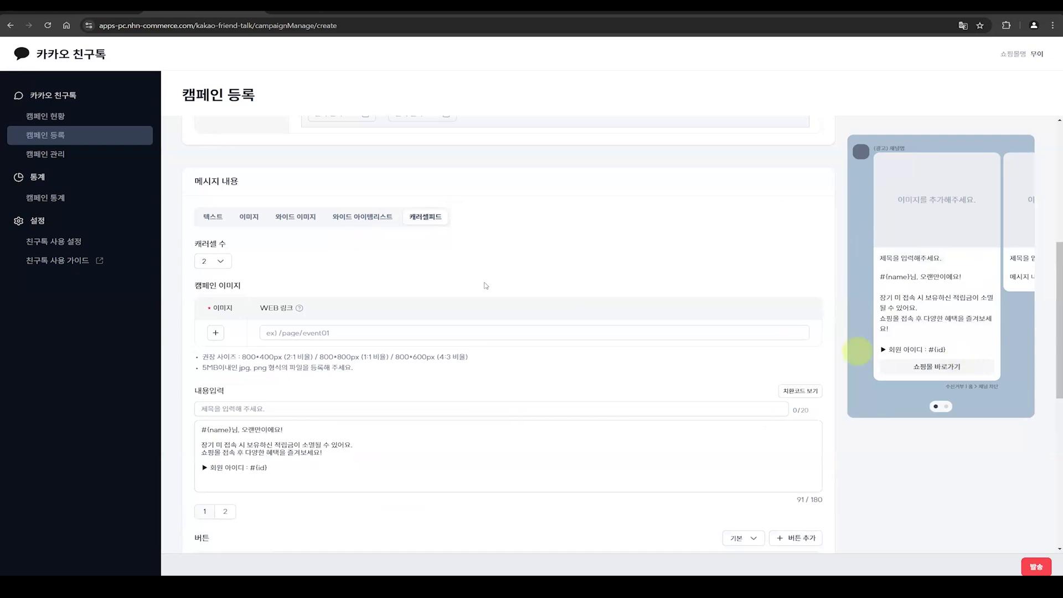
Step: Compare the five message types again from 텍스트 onward, leaving 캐러셀피드 selected for the campaign
left_click(249, 217)
left_click(216, 218)
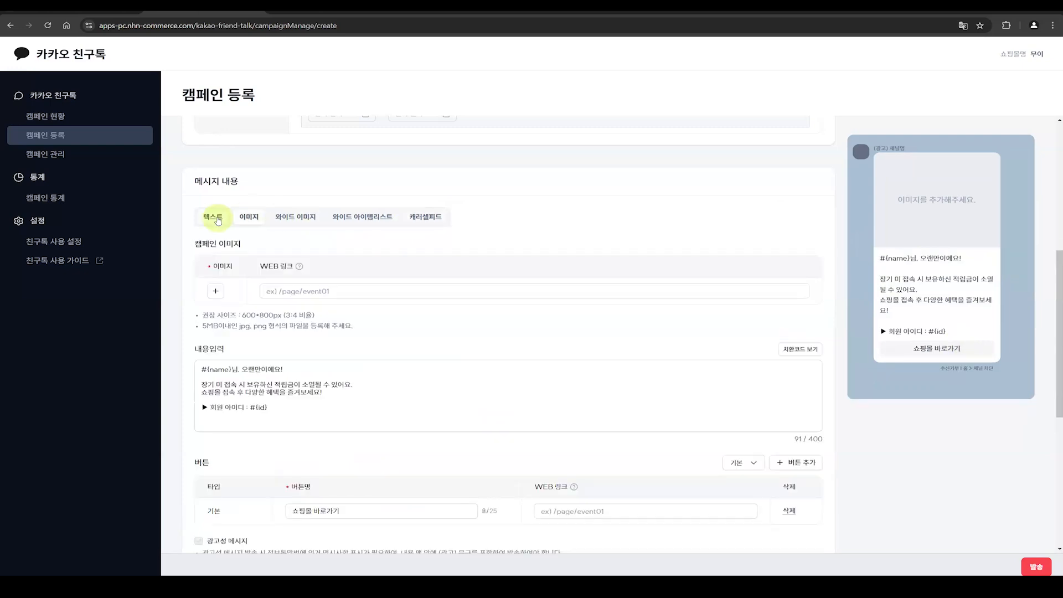
left_click(248, 216)
left_click(295, 216)
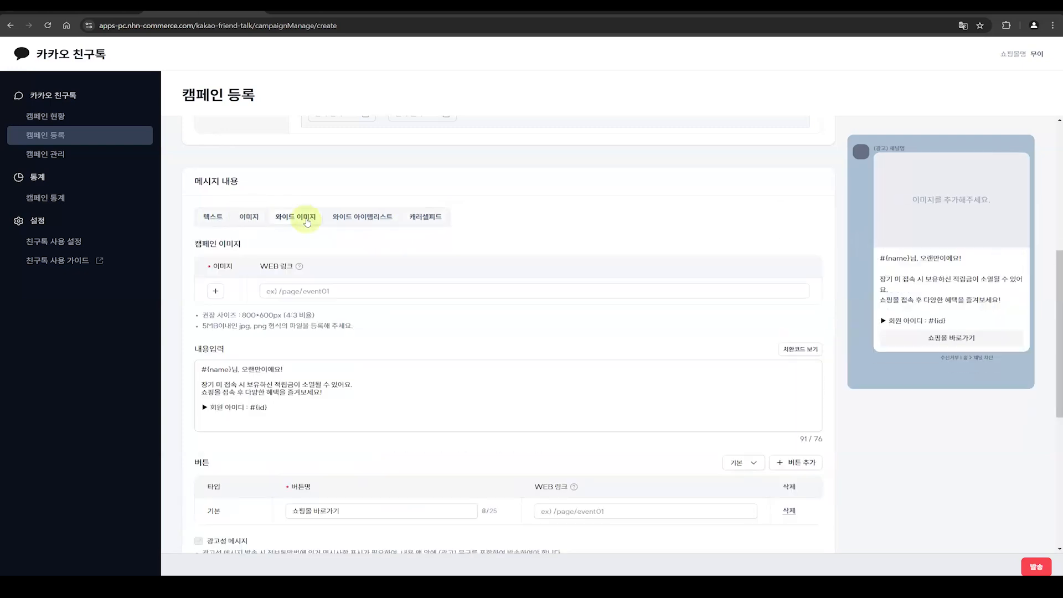
left_click(365, 216)
left_click(425, 217)
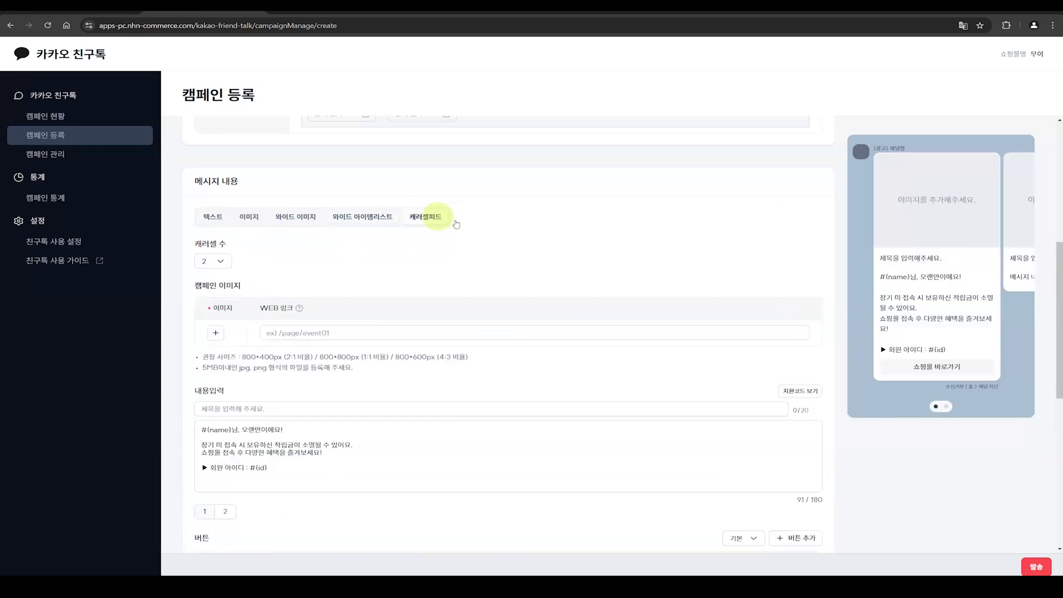
Step: Change the campaign's 템플릿 유형 from 회원 이탈방지 to 장바구니 알림 and accept the deletion of the entered content
scroll(500, 236, "up", 6)
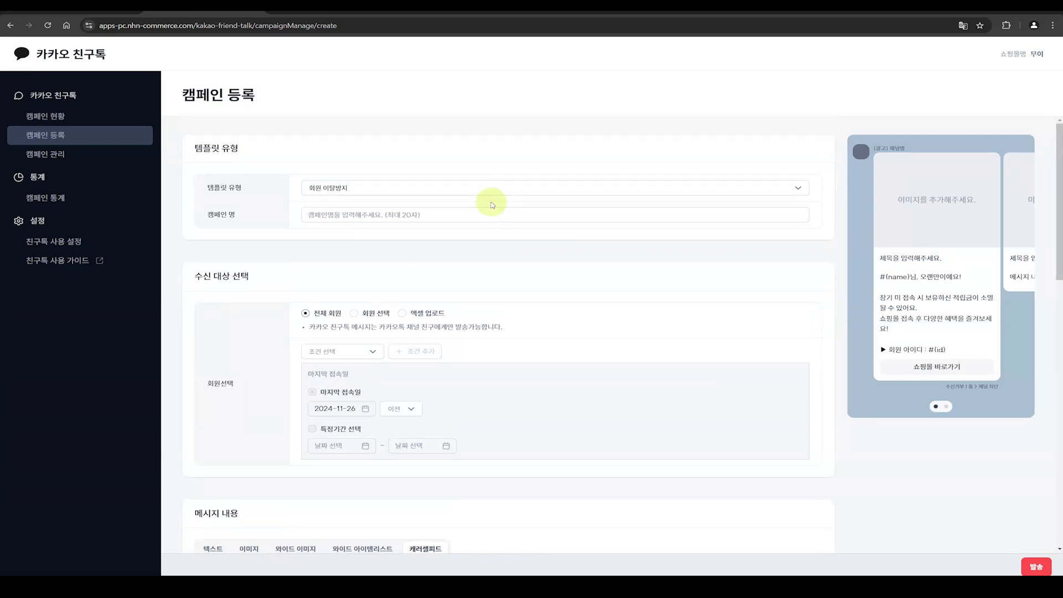
left_click(458, 188)
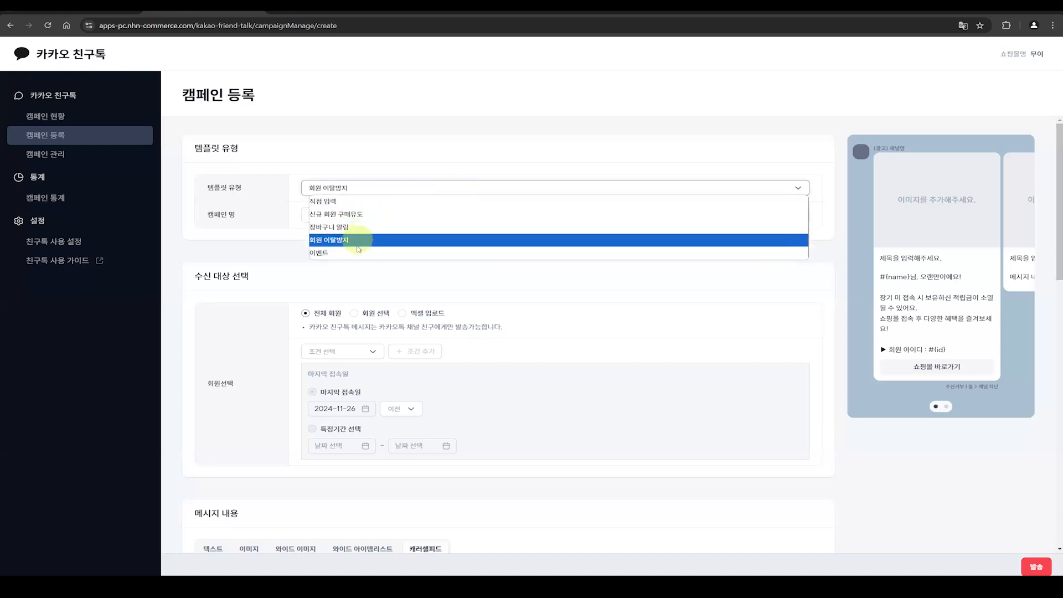
left_click(386, 161)
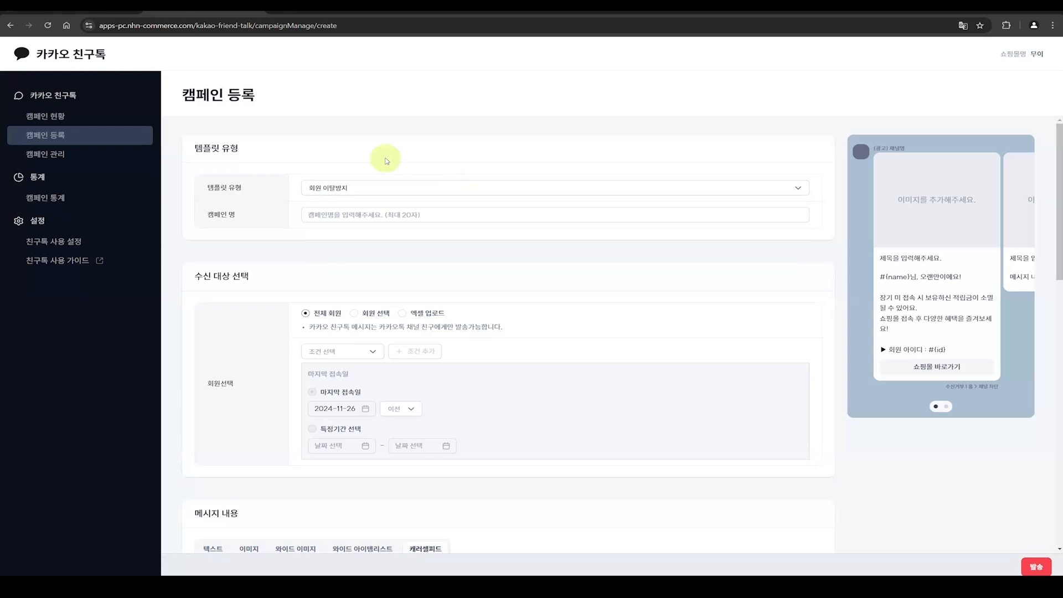
left_click(377, 191)
left_click(356, 226)
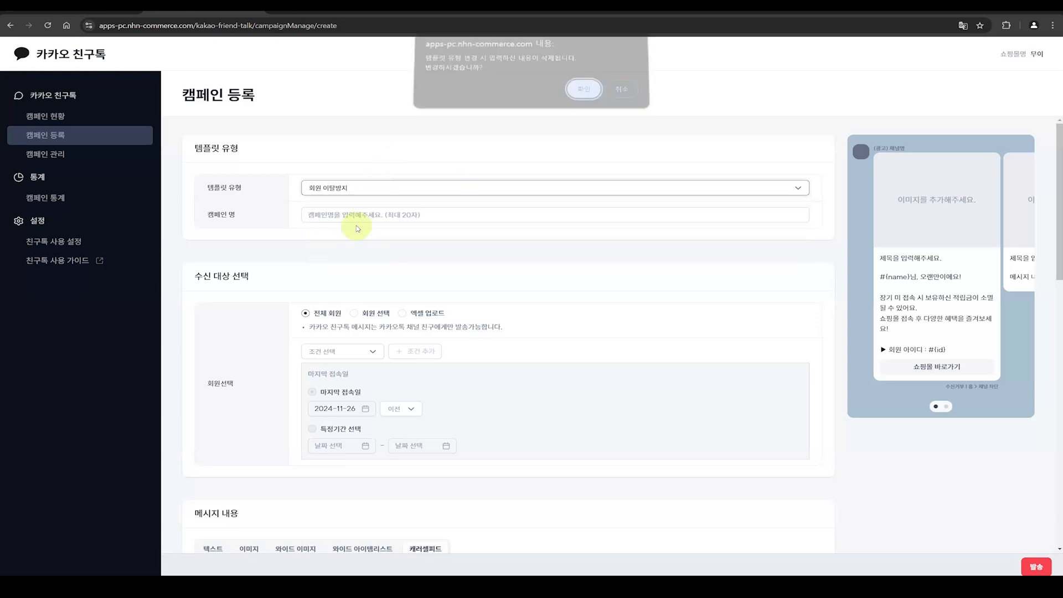
left_click(590, 105)
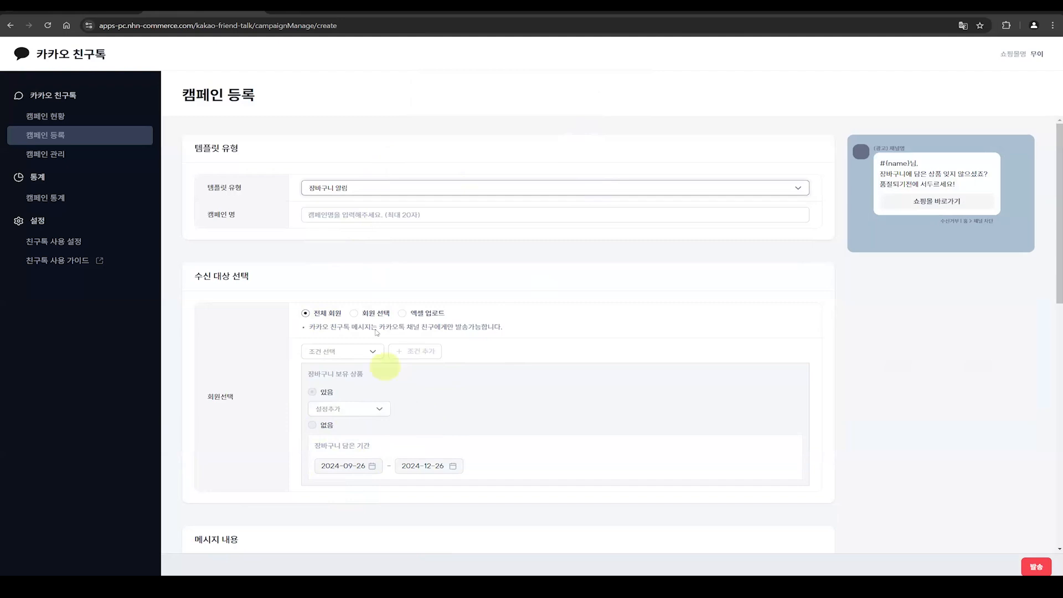
Step: Set the campaign's recipients to 회원 선택 and view the member selection list without choosing any member
left_click(367, 313)
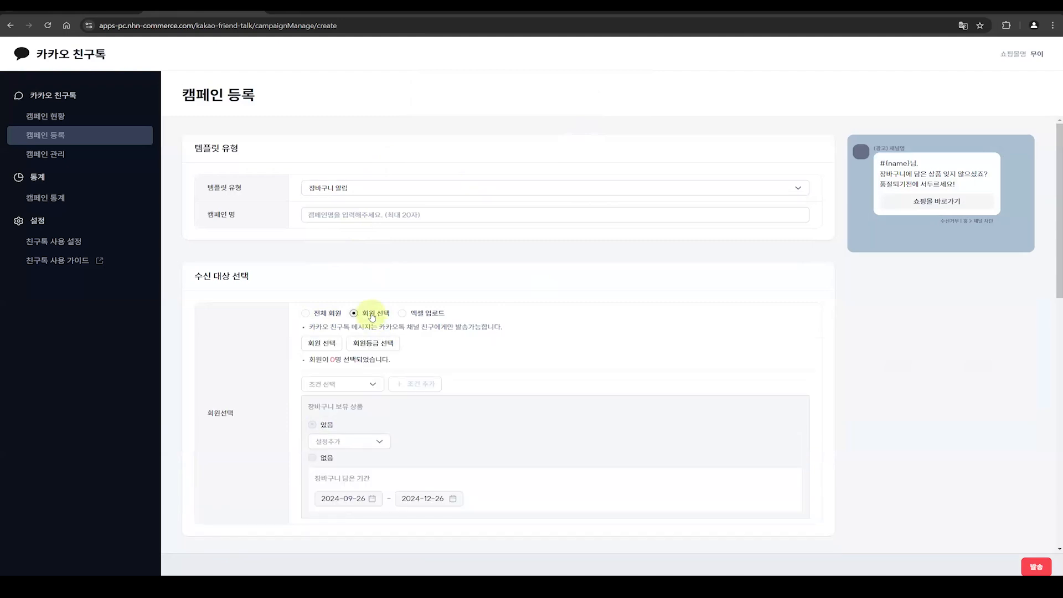
left_click(322, 344)
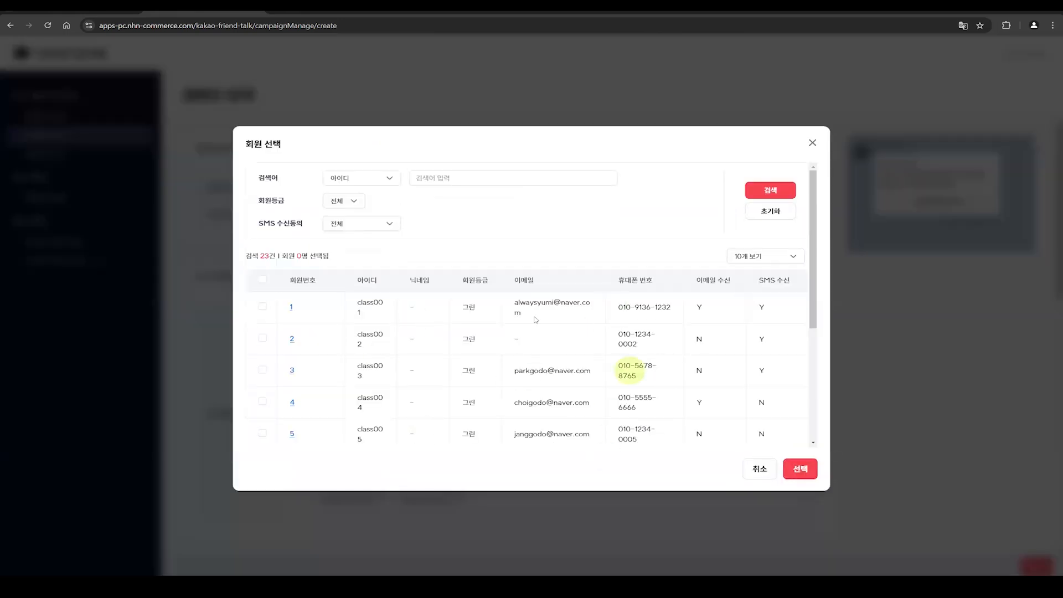
left_click(812, 142)
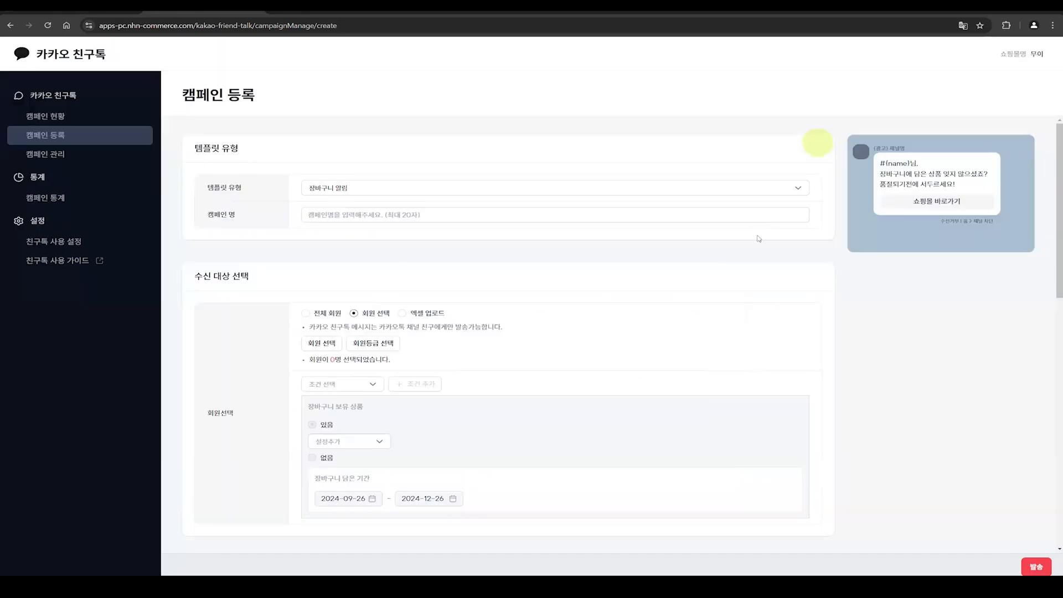
Step: Review the campaign's message content and 발송 설정, and try to check the expected number of recipients
scroll(761, 224, "down", 7)
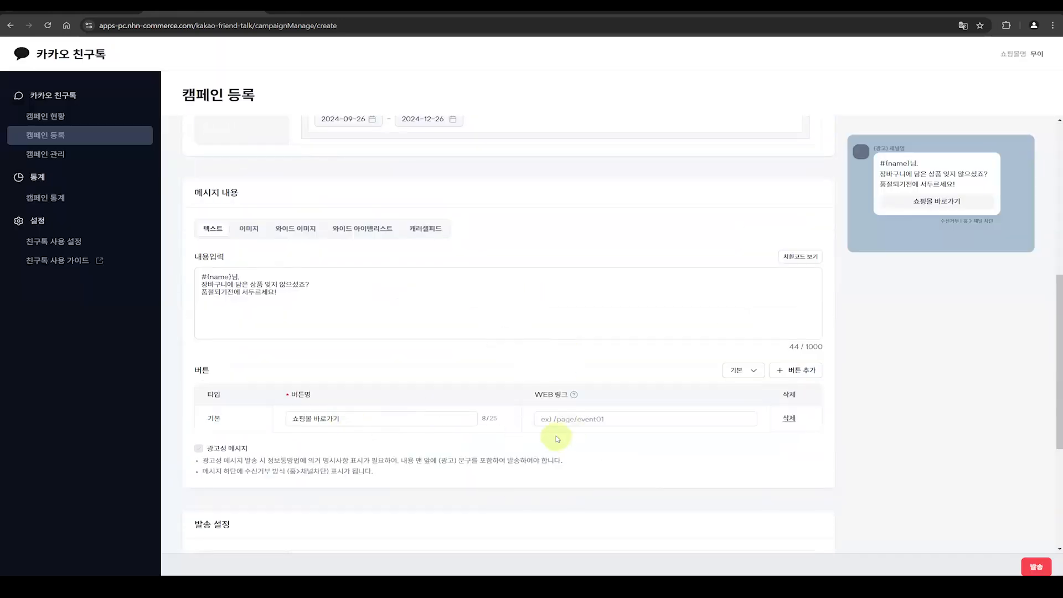
scroll(557, 439, "down", 3)
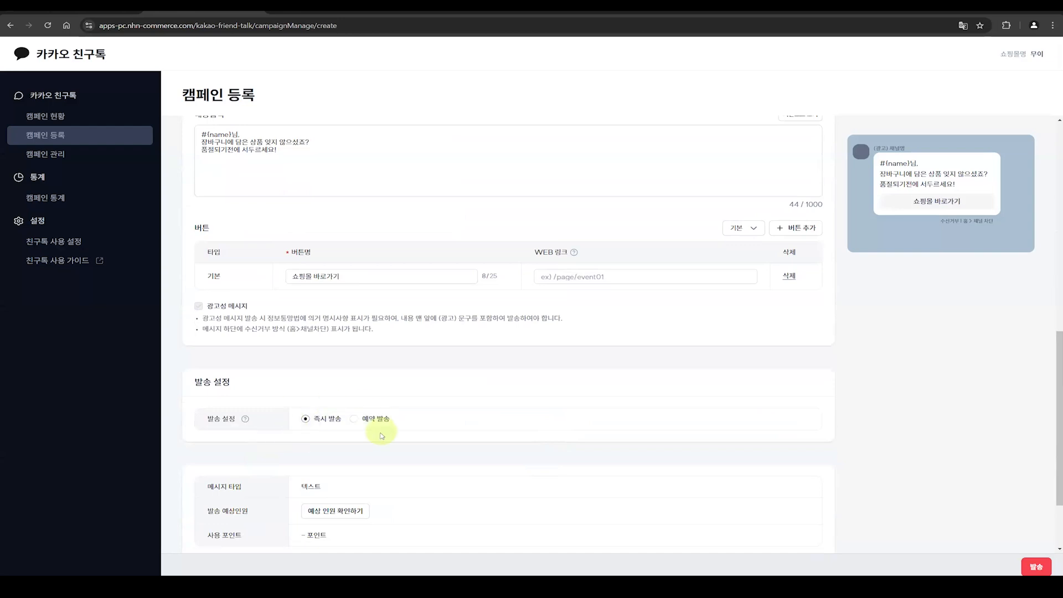
scroll(382, 436, "down", 2)
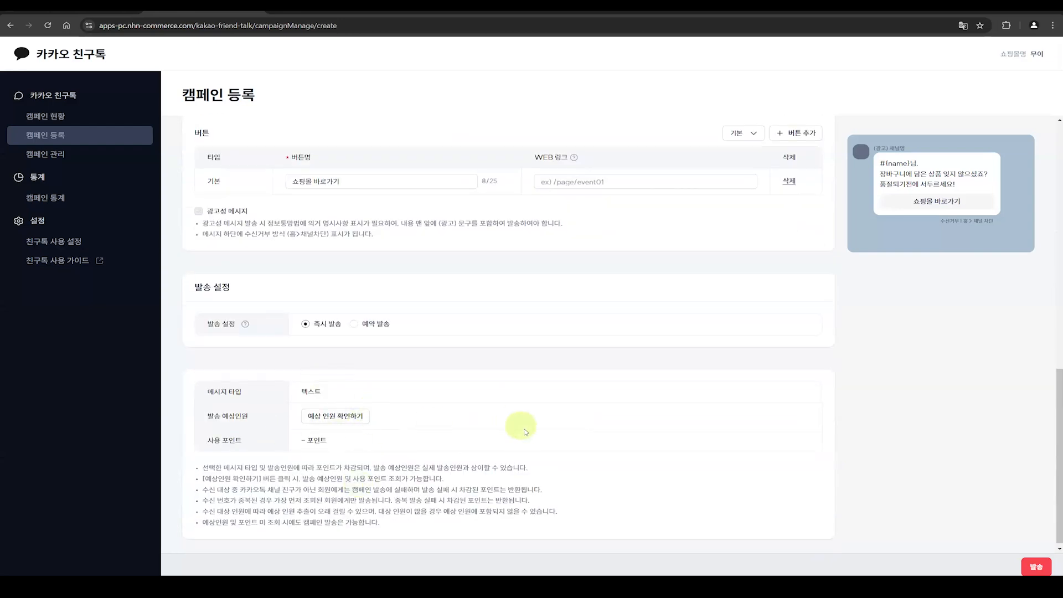
left_click(331, 415)
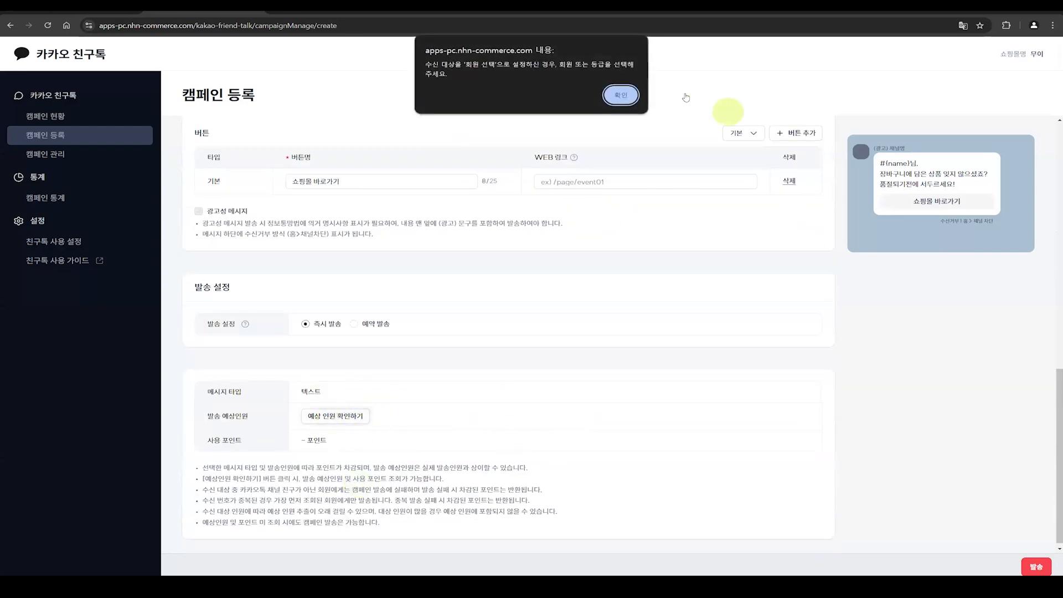
left_click(621, 94)
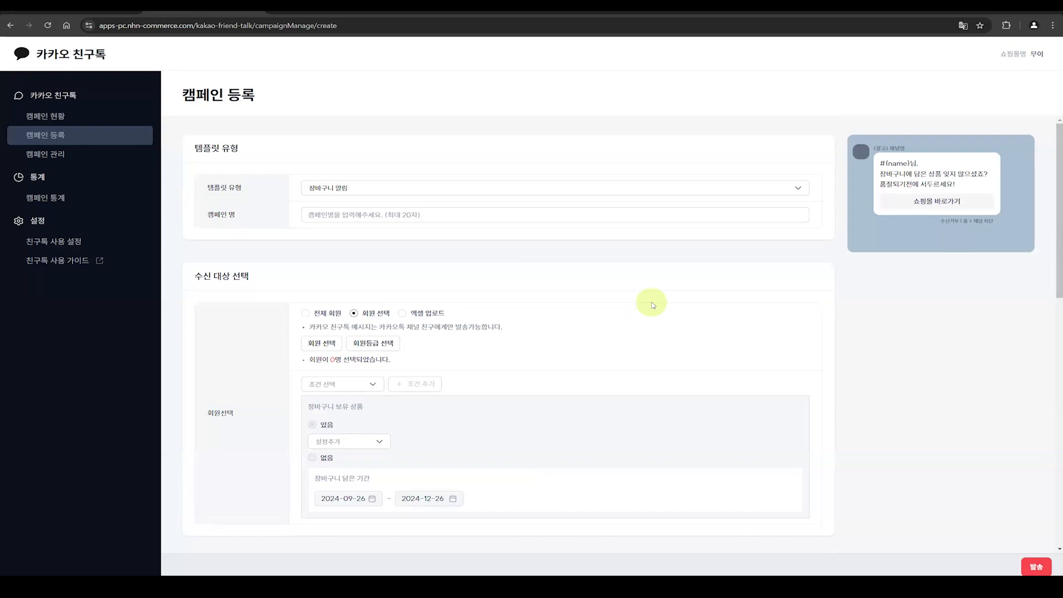
Step: View the 캠페인 현황 page with its SMS points, sending summary, and pending and completed campaign lists
left_click(63, 115)
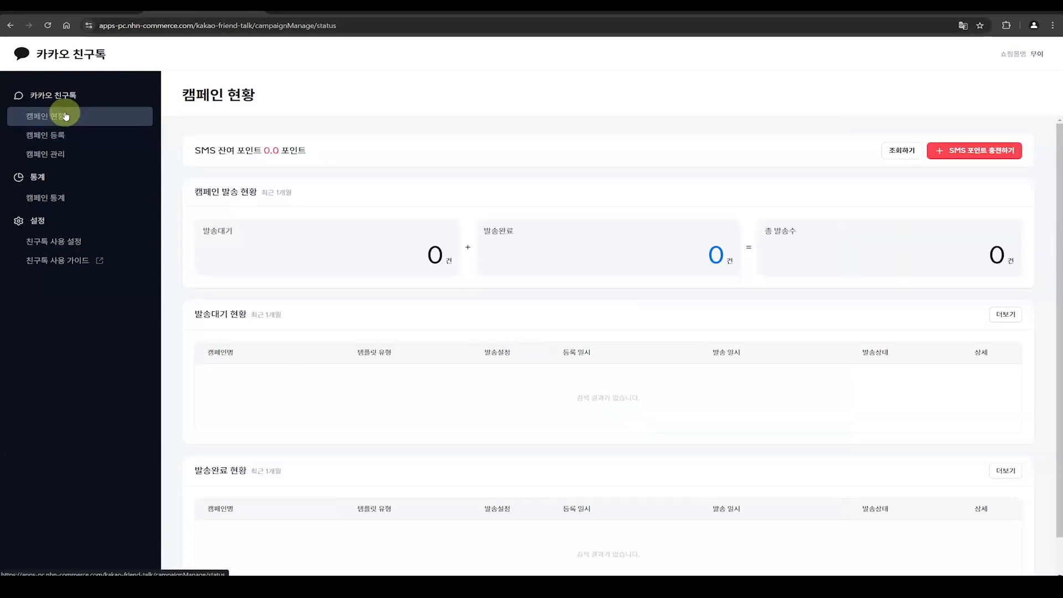
scroll(768, 339, "down", 1)
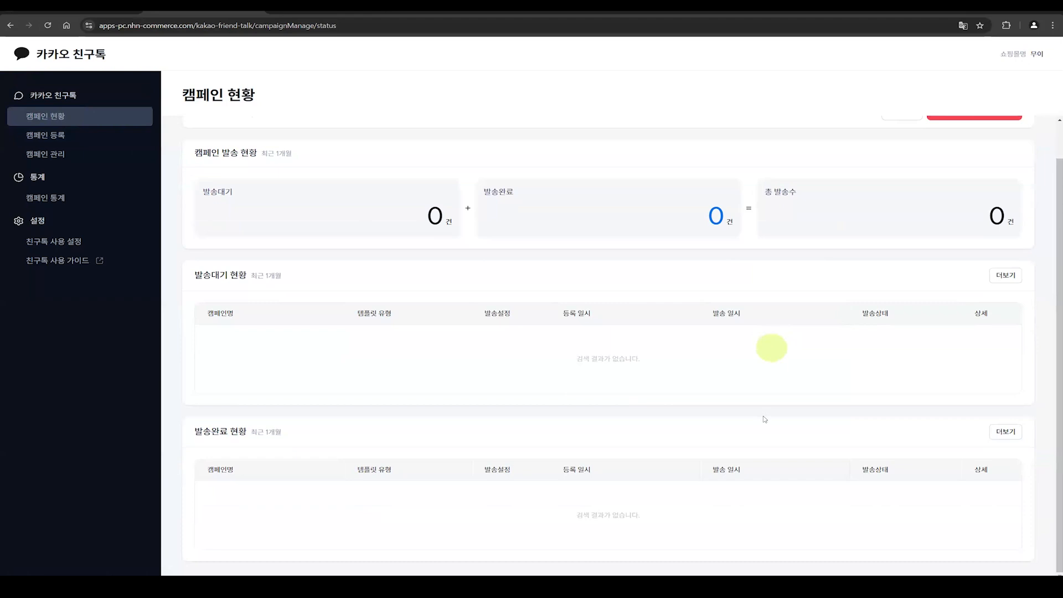
scroll(827, 290, "up", 1)
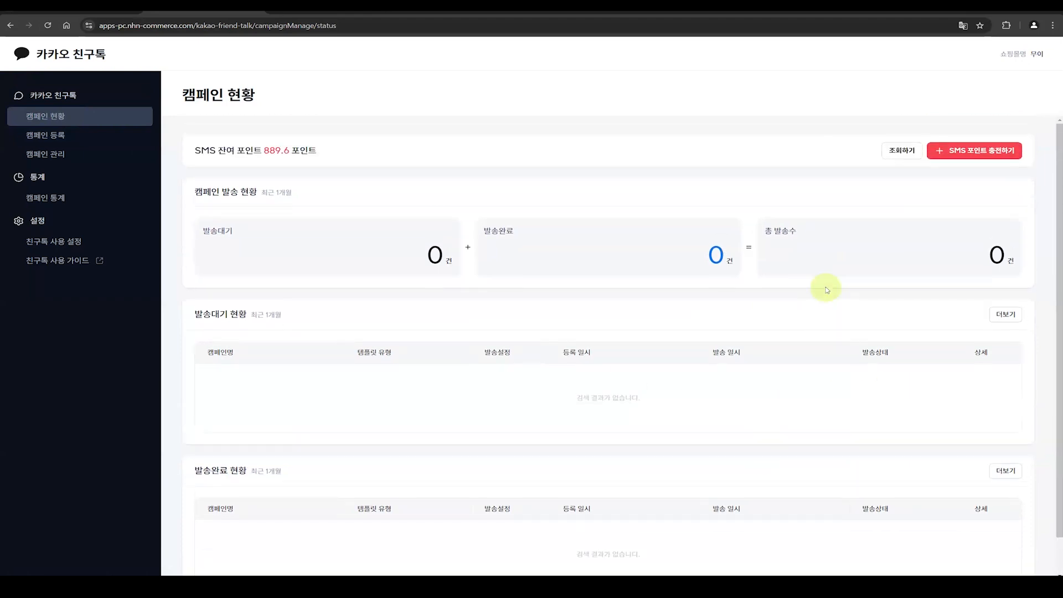
Step: Look over the 캠페인 관리 and 캠페인 등록 pages and open the 캠페인 통계 page
left_click(70, 154)
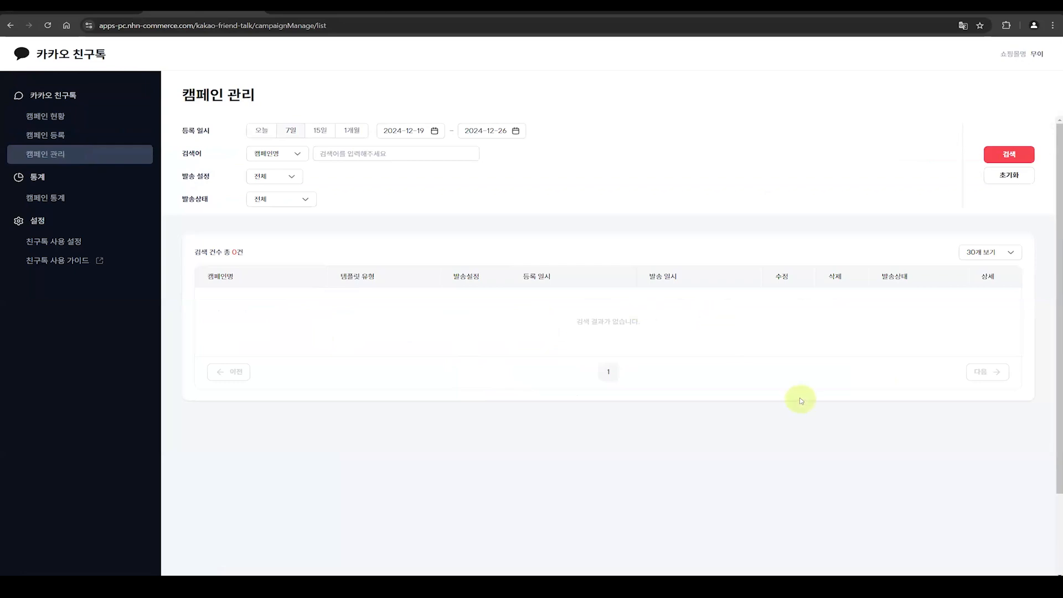
left_click(58, 135)
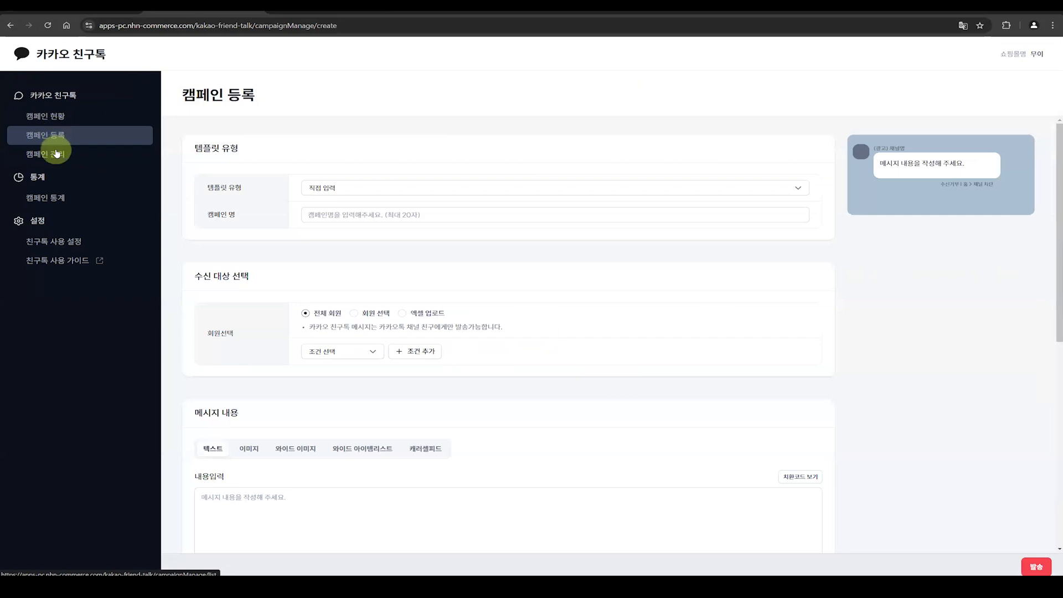
left_click(56, 154)
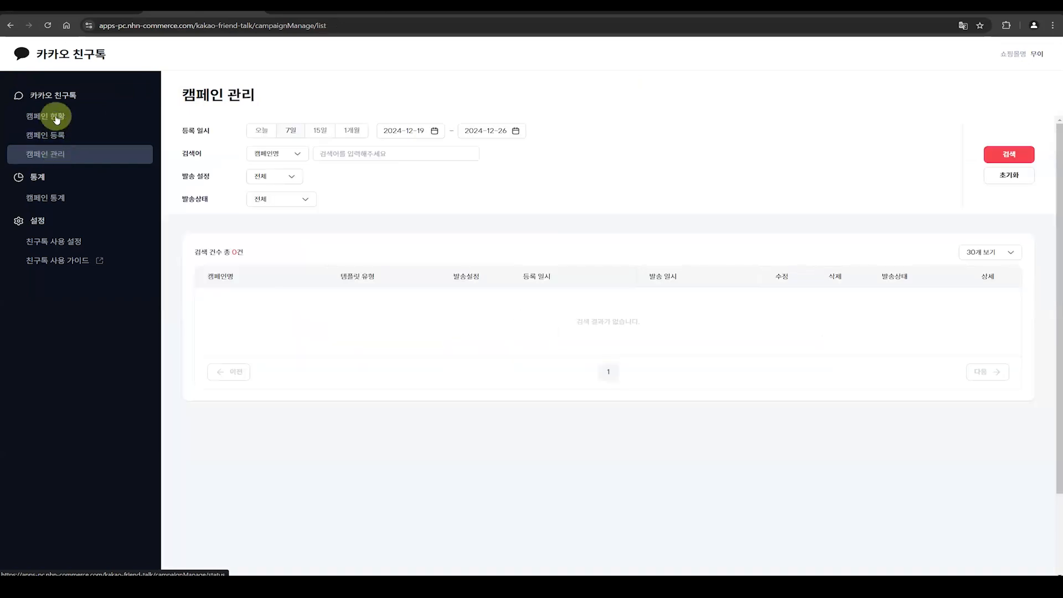
left_click(45, 197)
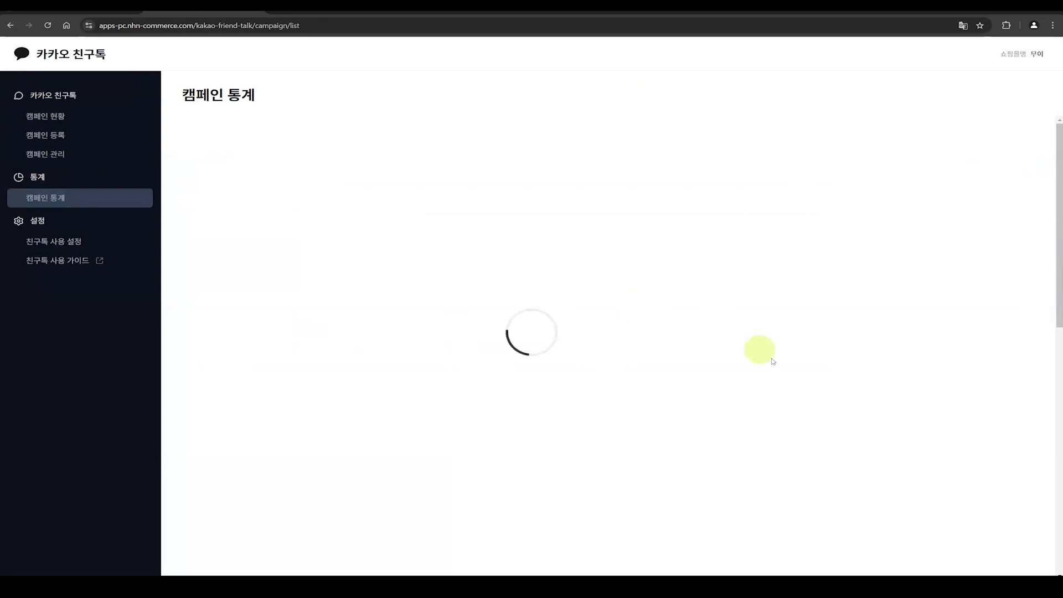